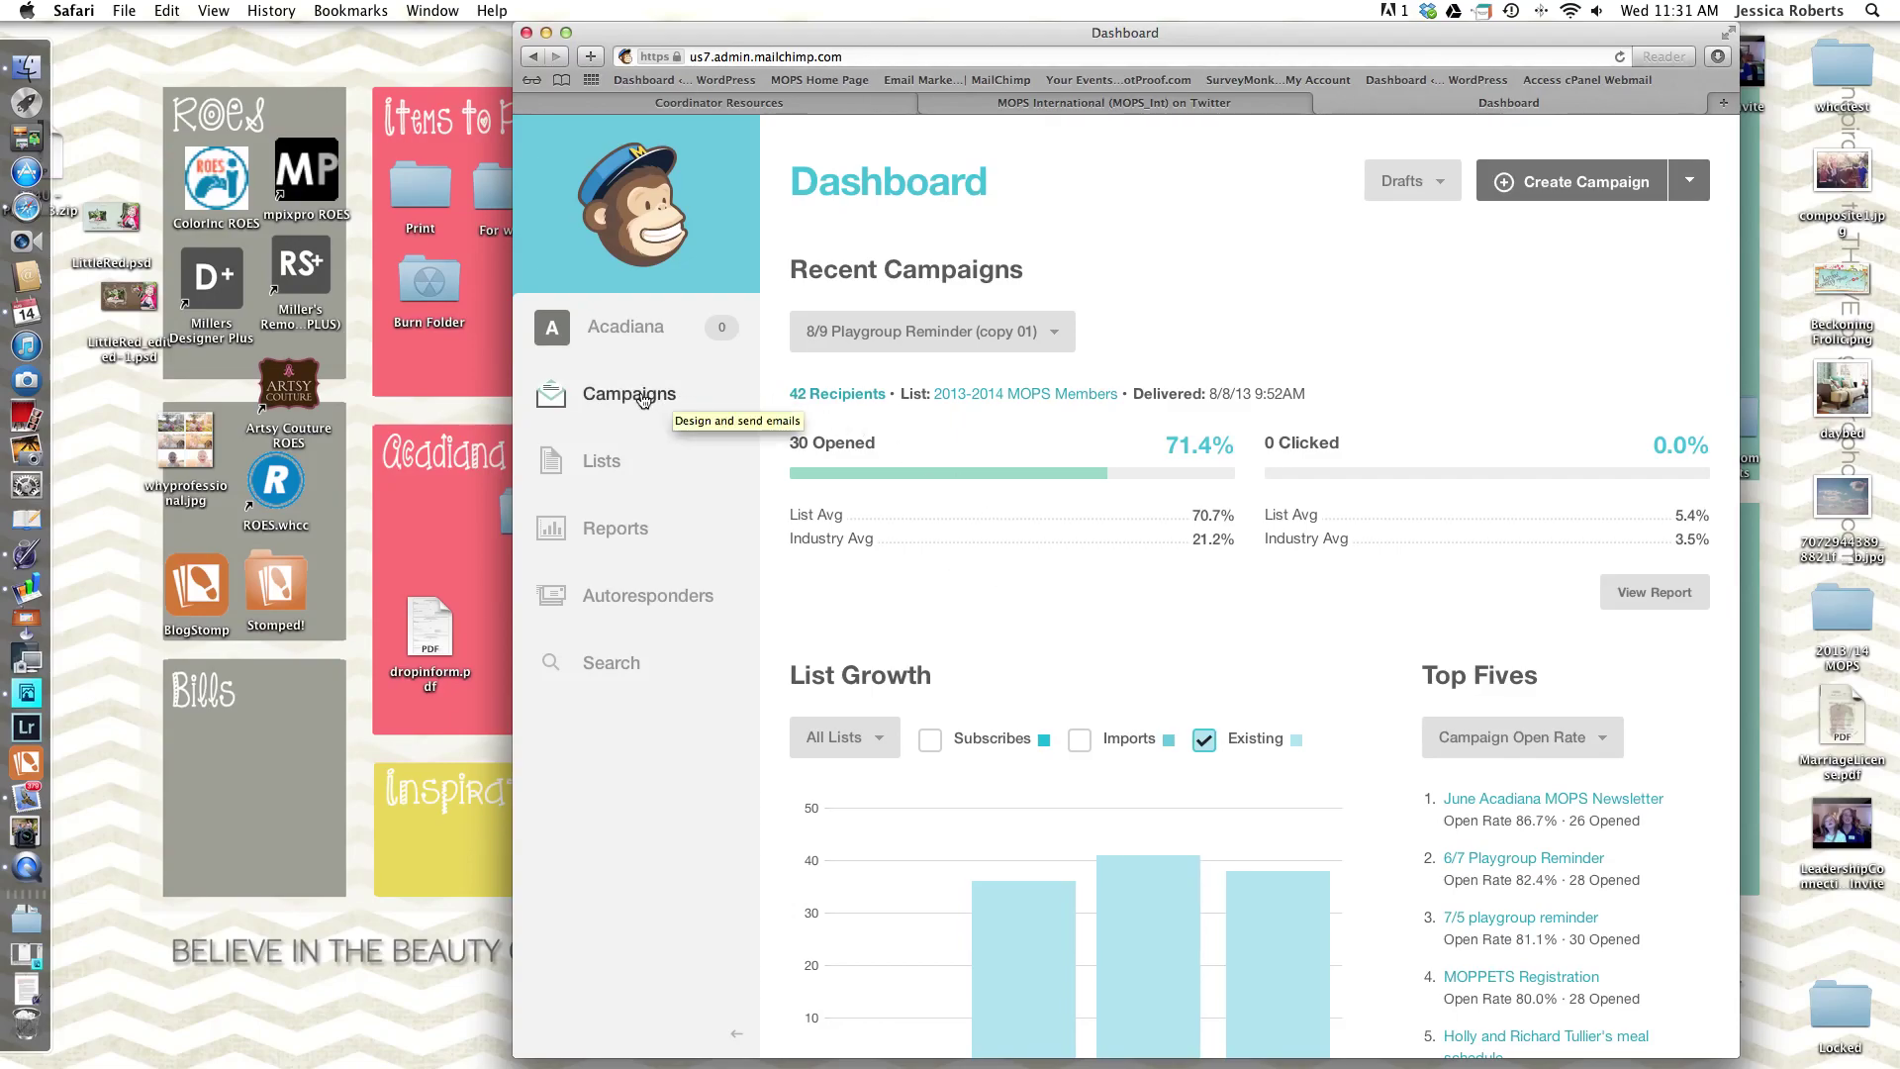
Open the saved campaign templates and preview the Monthly Newsletter template in an enlarged window
click(642, 396)
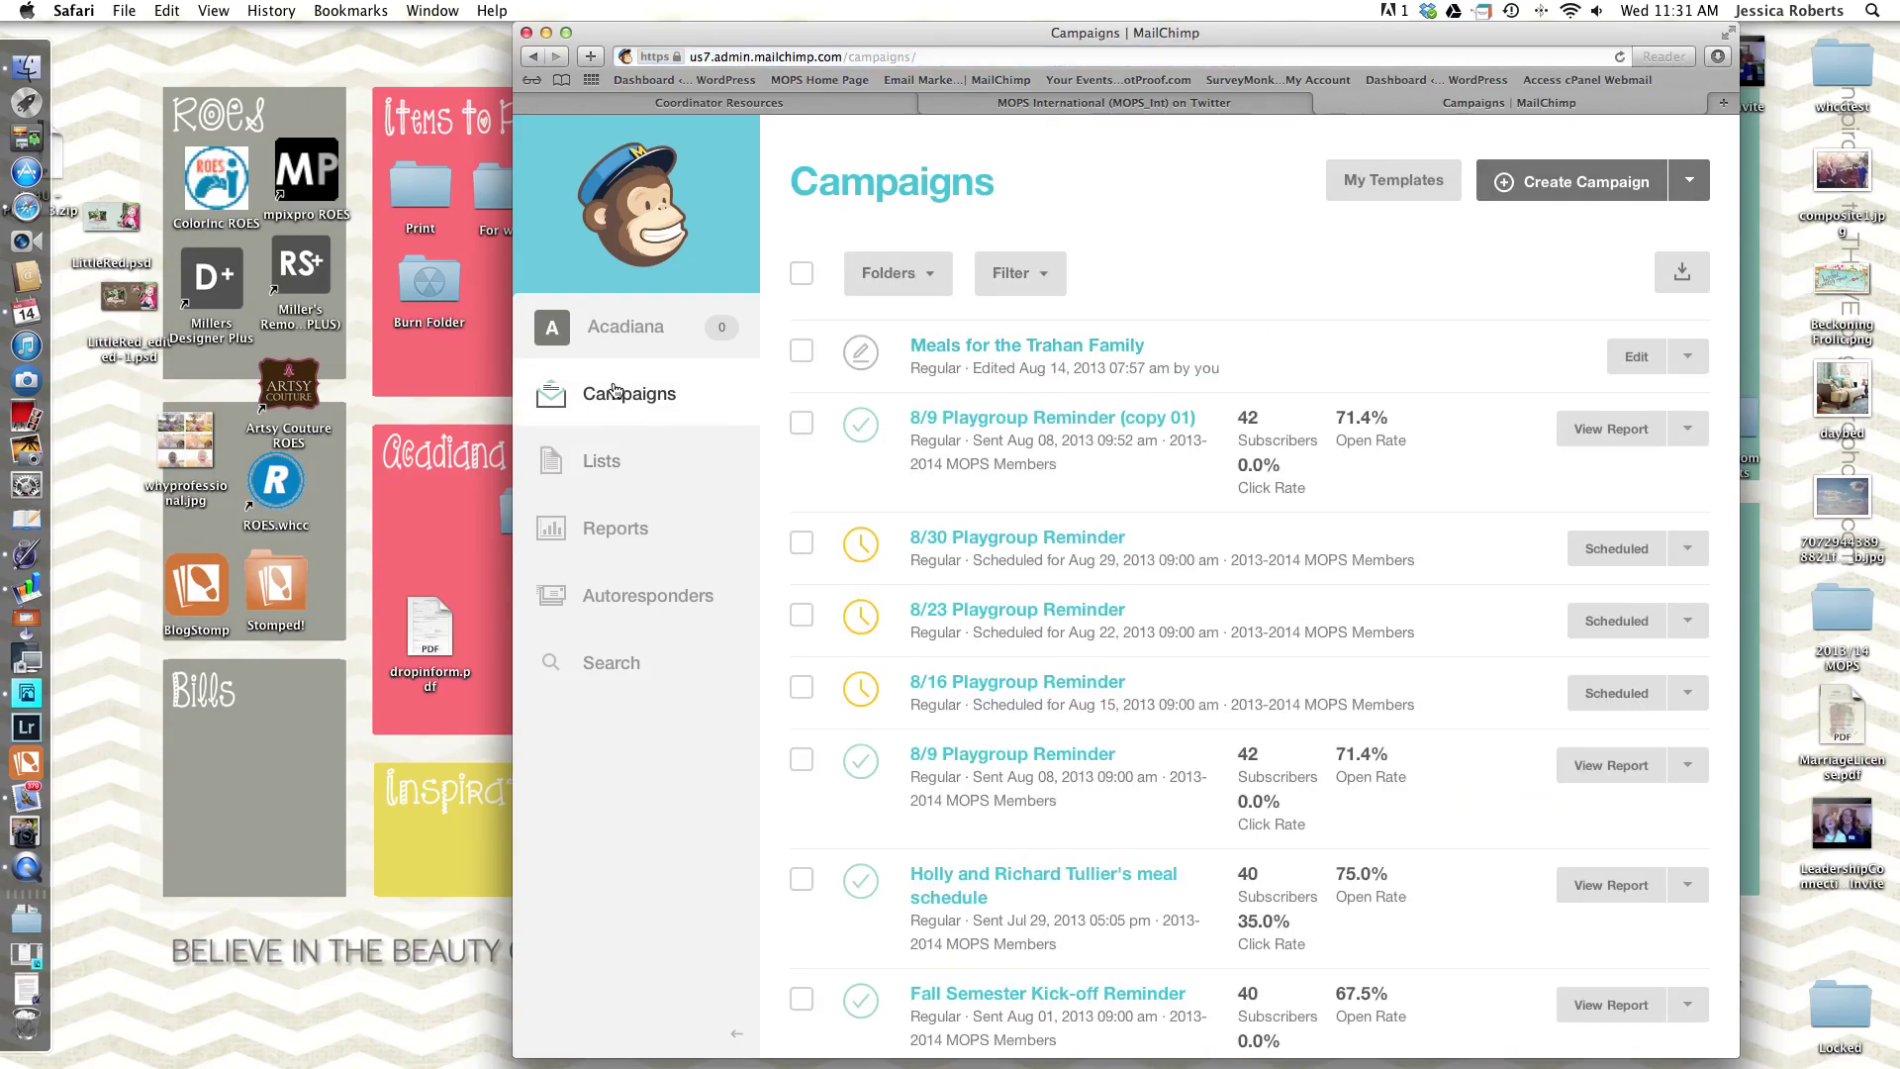
click(1385, 182)
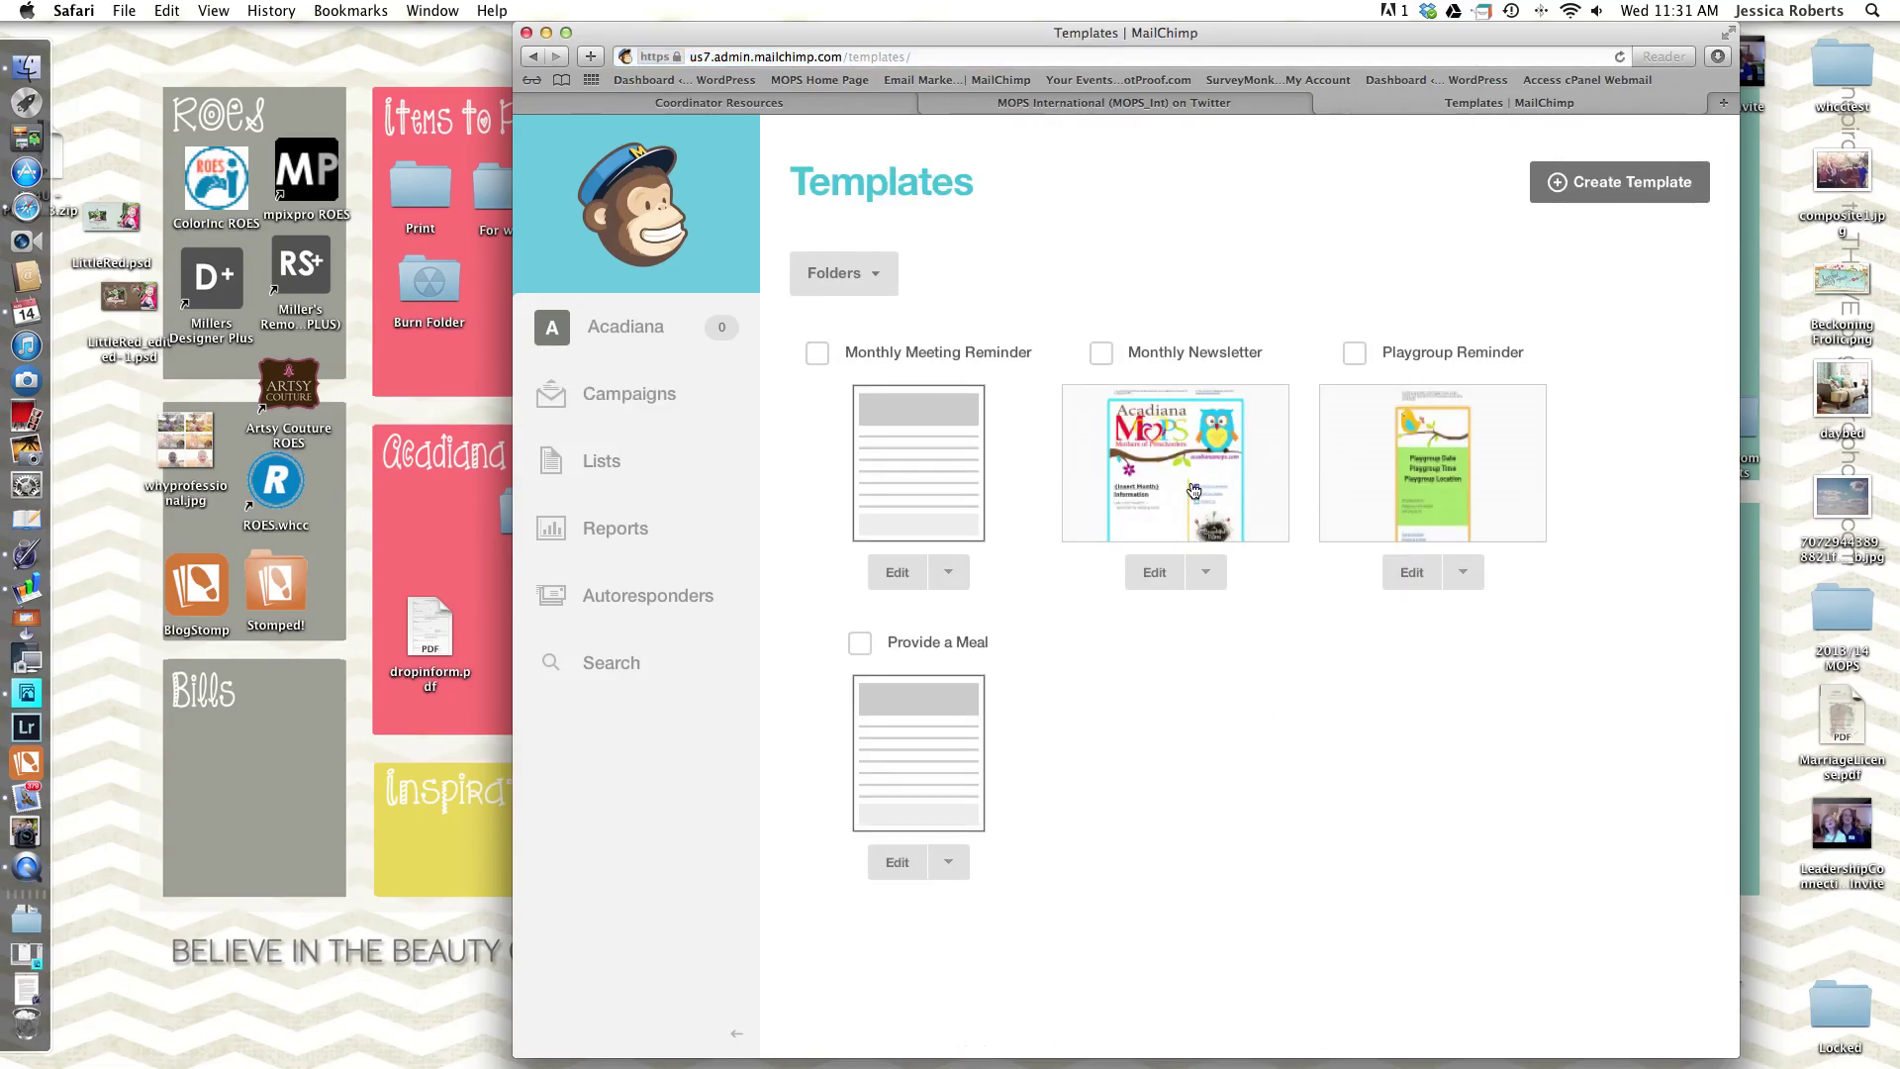
click(1212, 577)
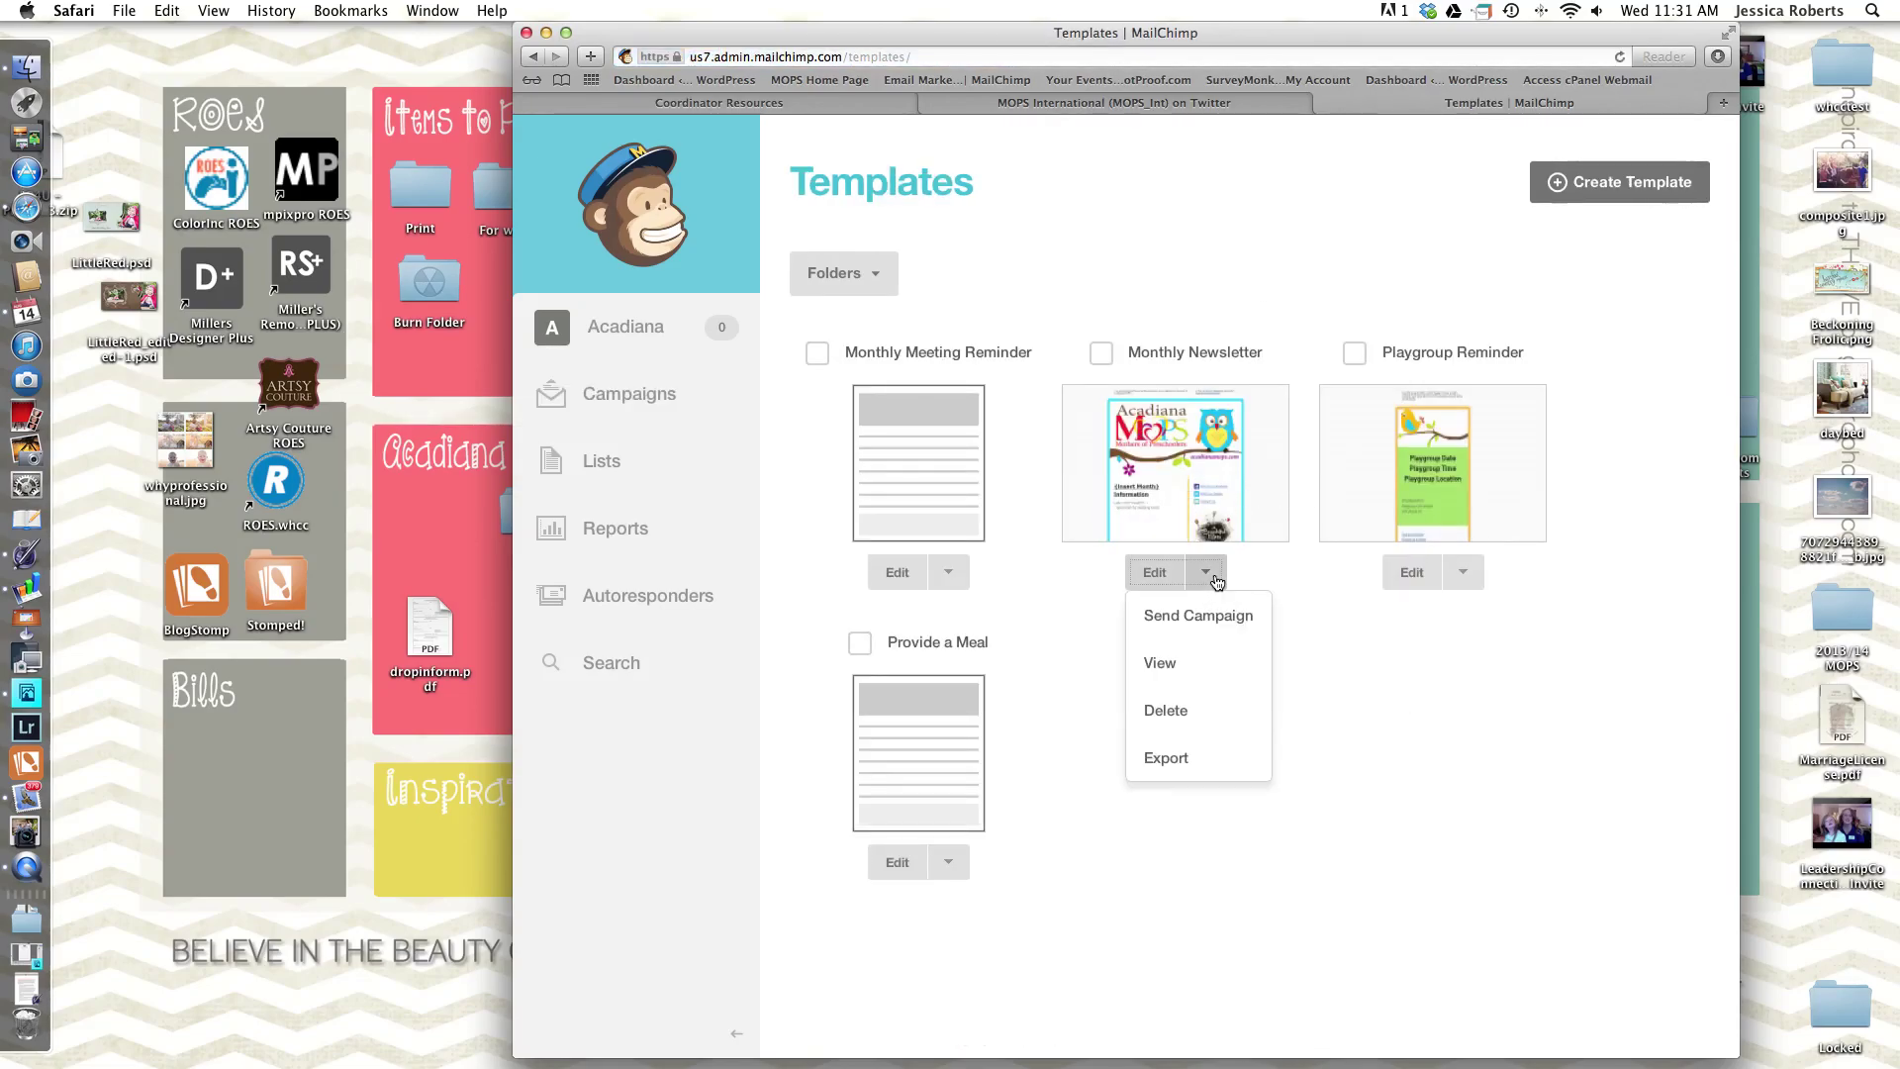
click(1186, 653)
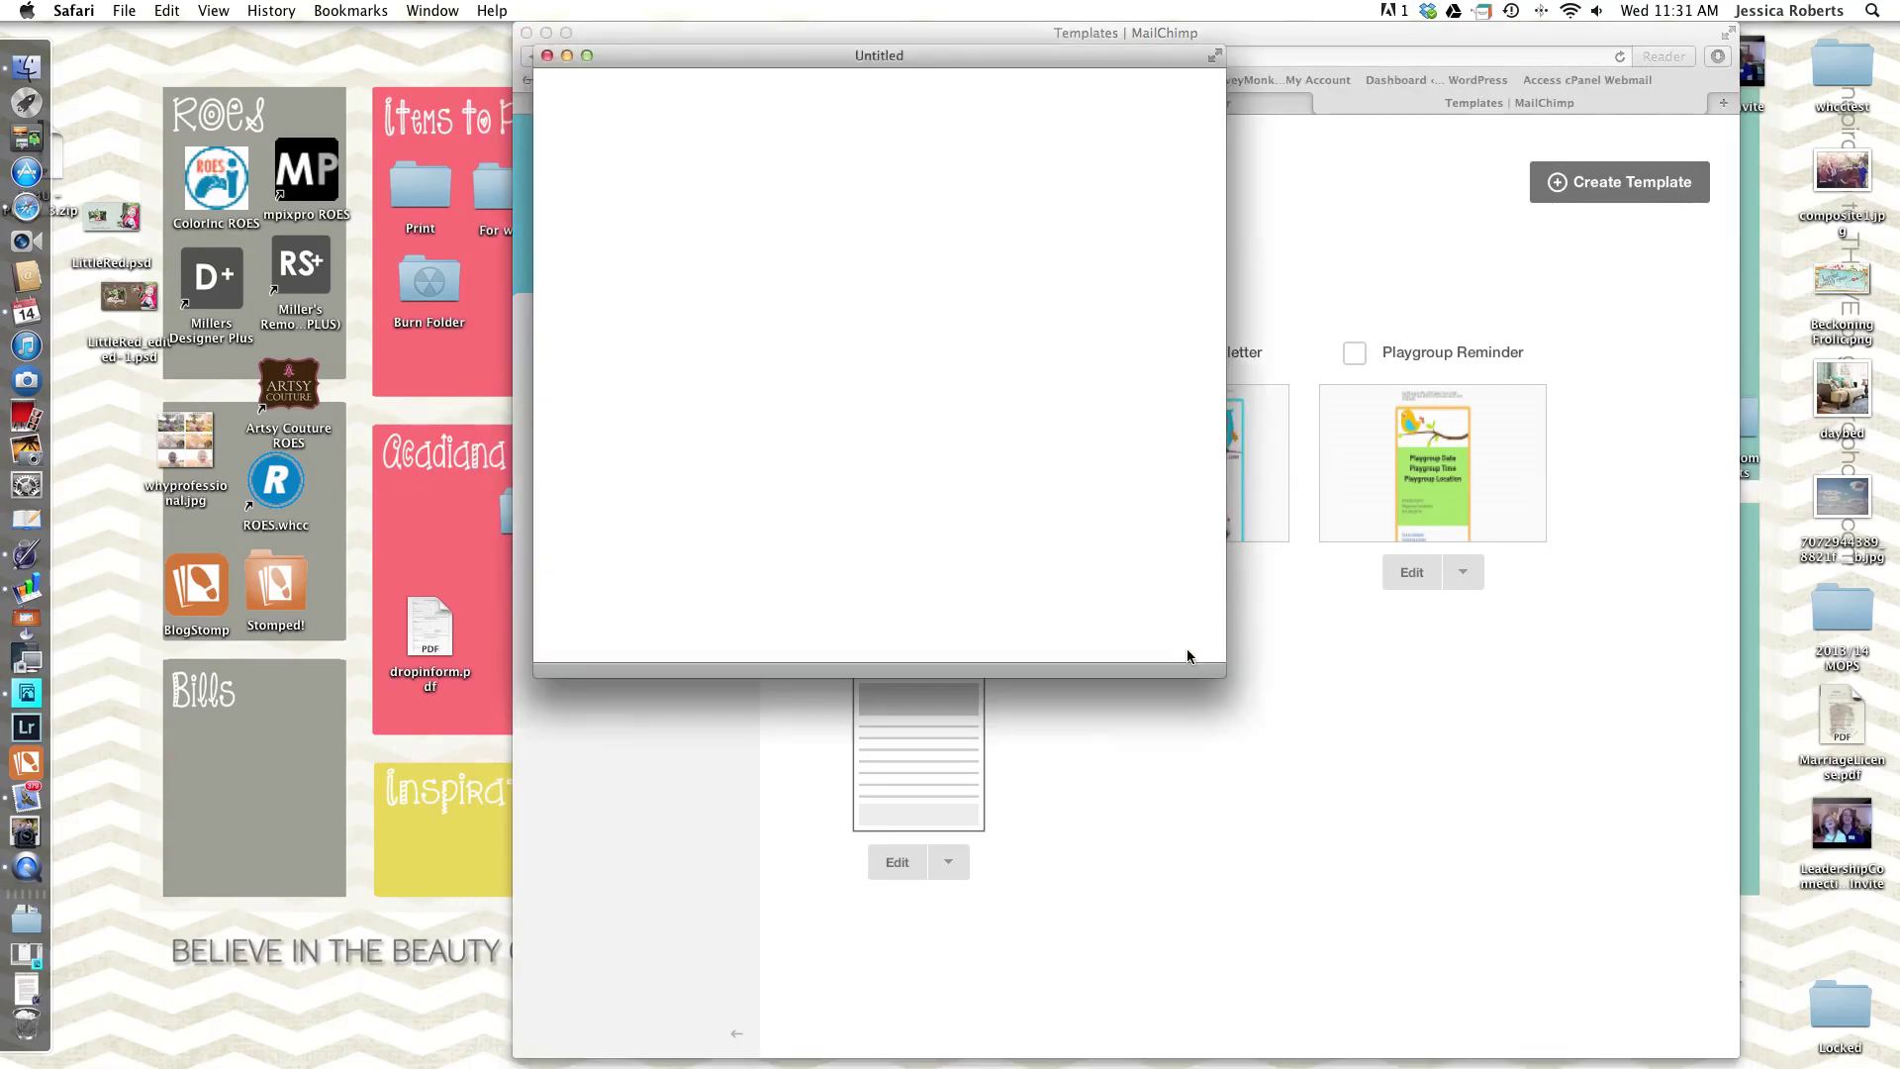
drag(1220, 669, 1299, 986)
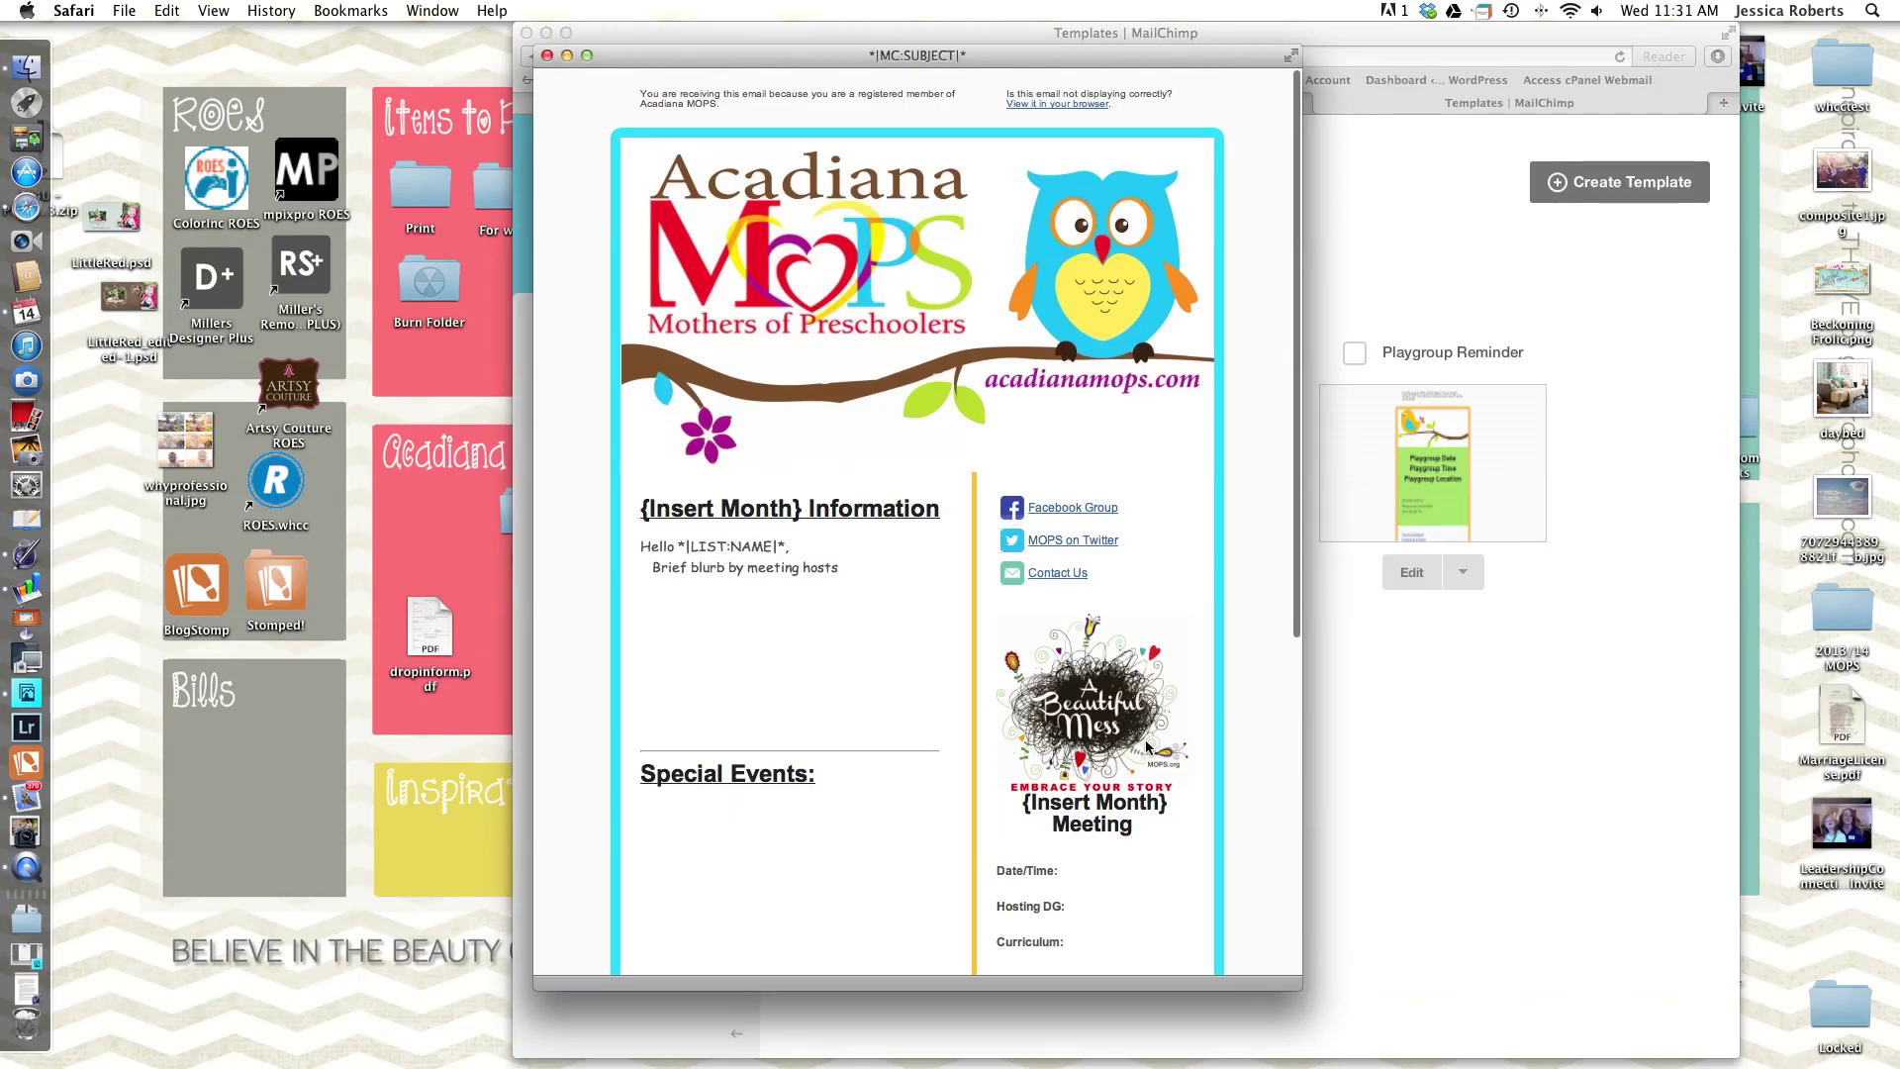
Examine the Monthly Newsletter preview from its header through the event and meeting sections to the footer, and close it
scroll(904, 547, down, 2)
scroll(904, 550, down, 5)
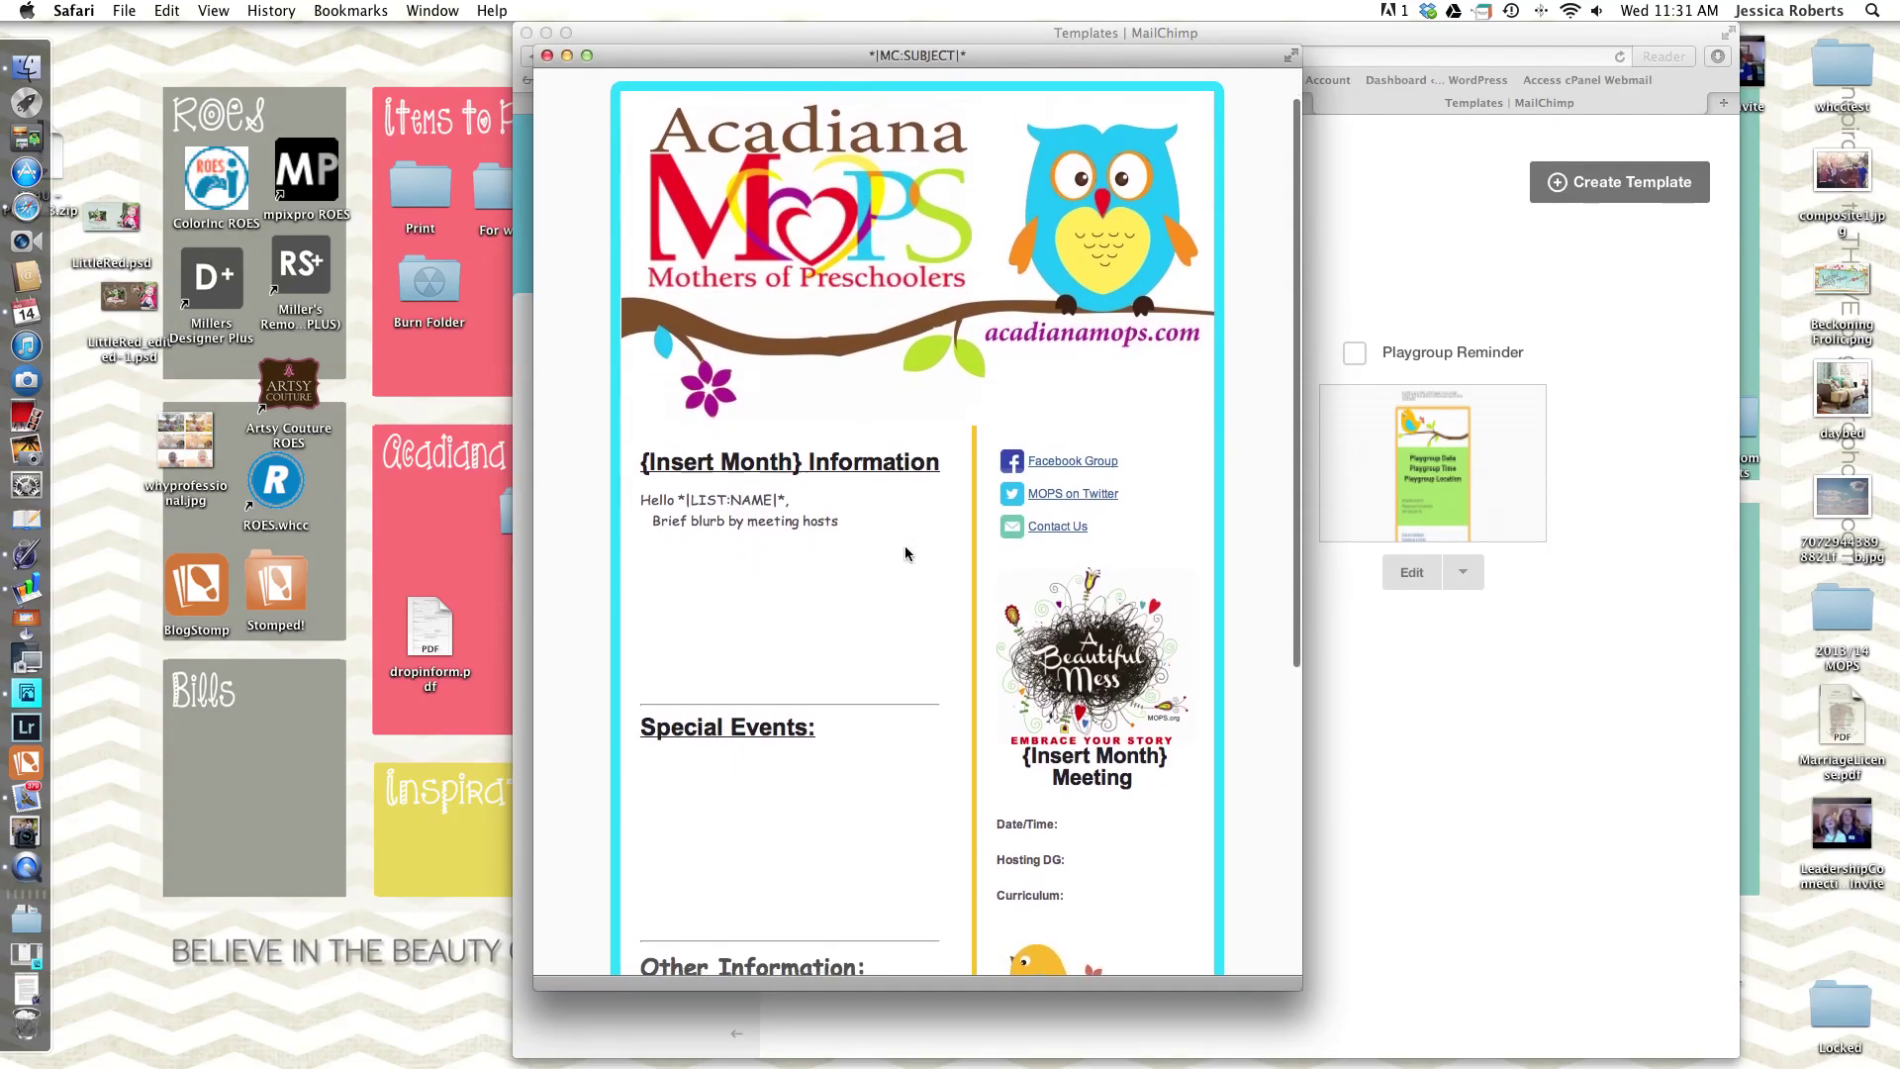
scroll(904, 553, down, 2)
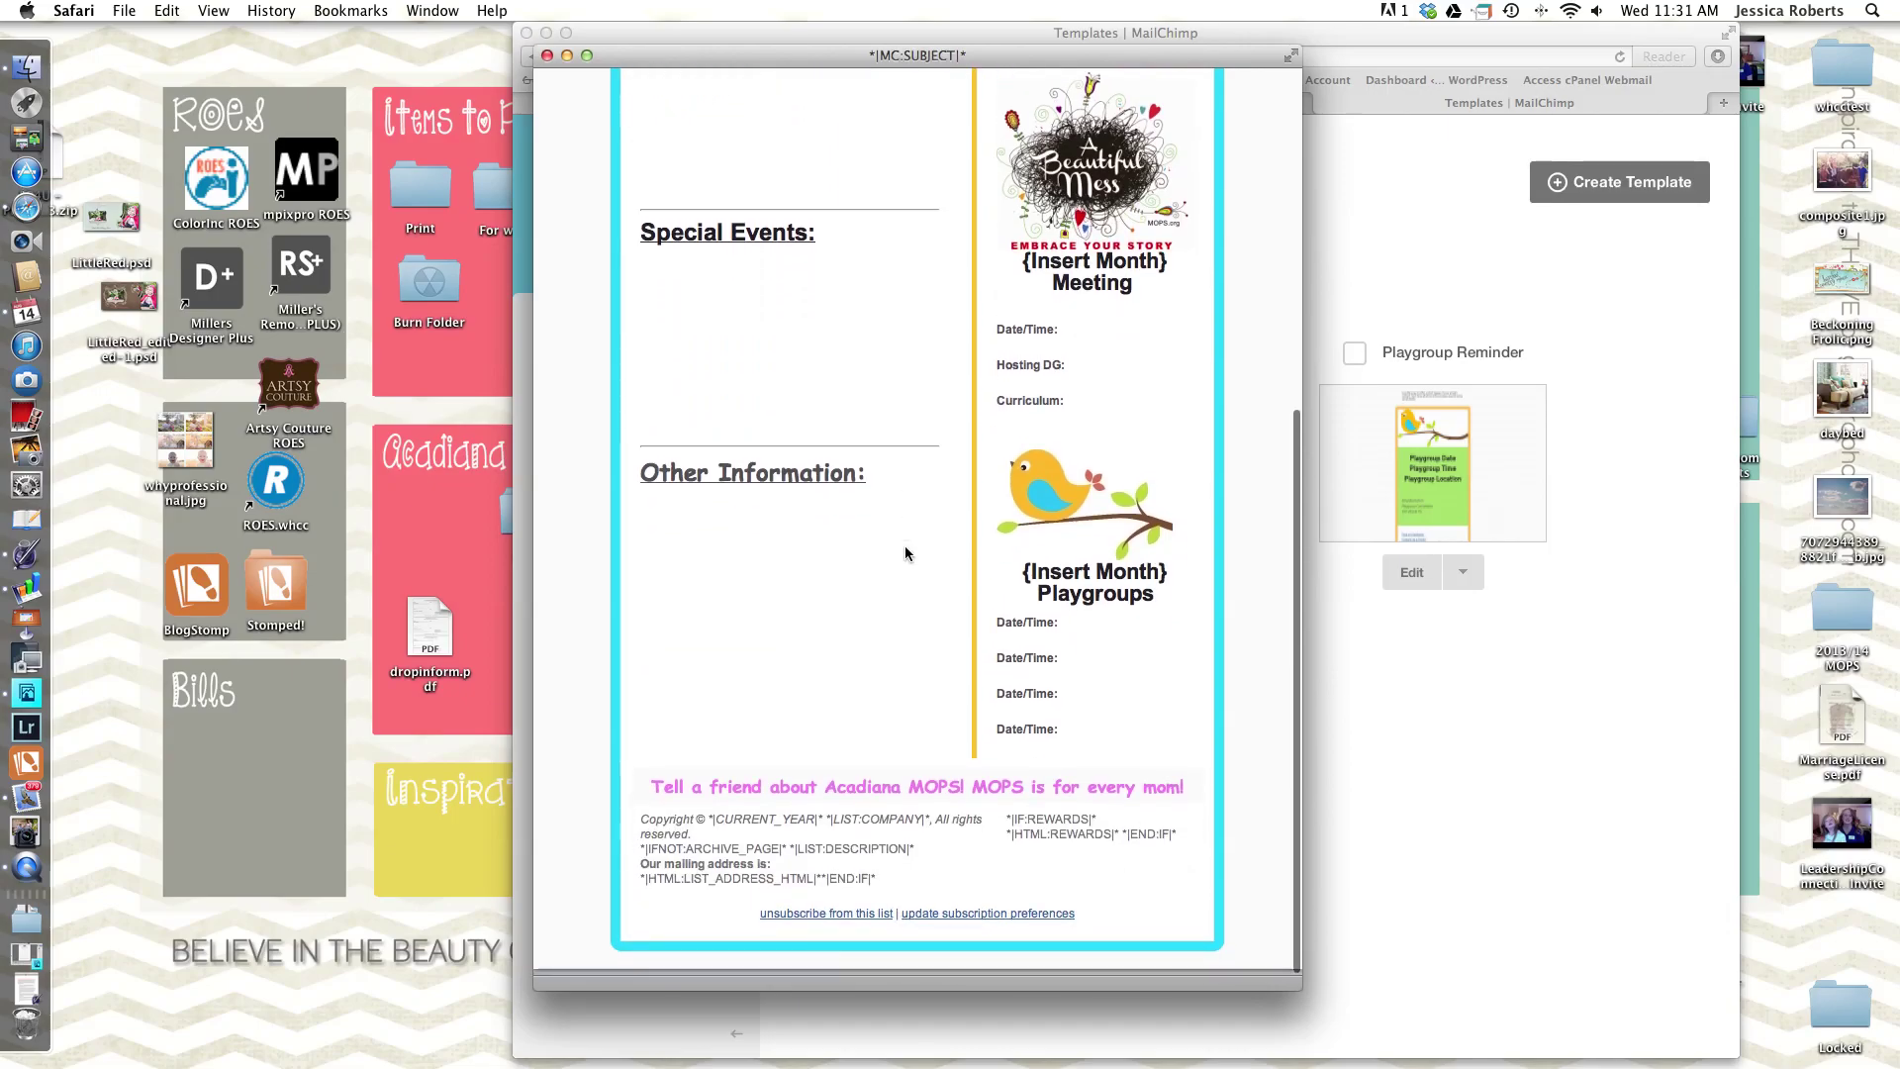
scroll(905, 553, up, 3)
scroll(905, 545, up, 4)
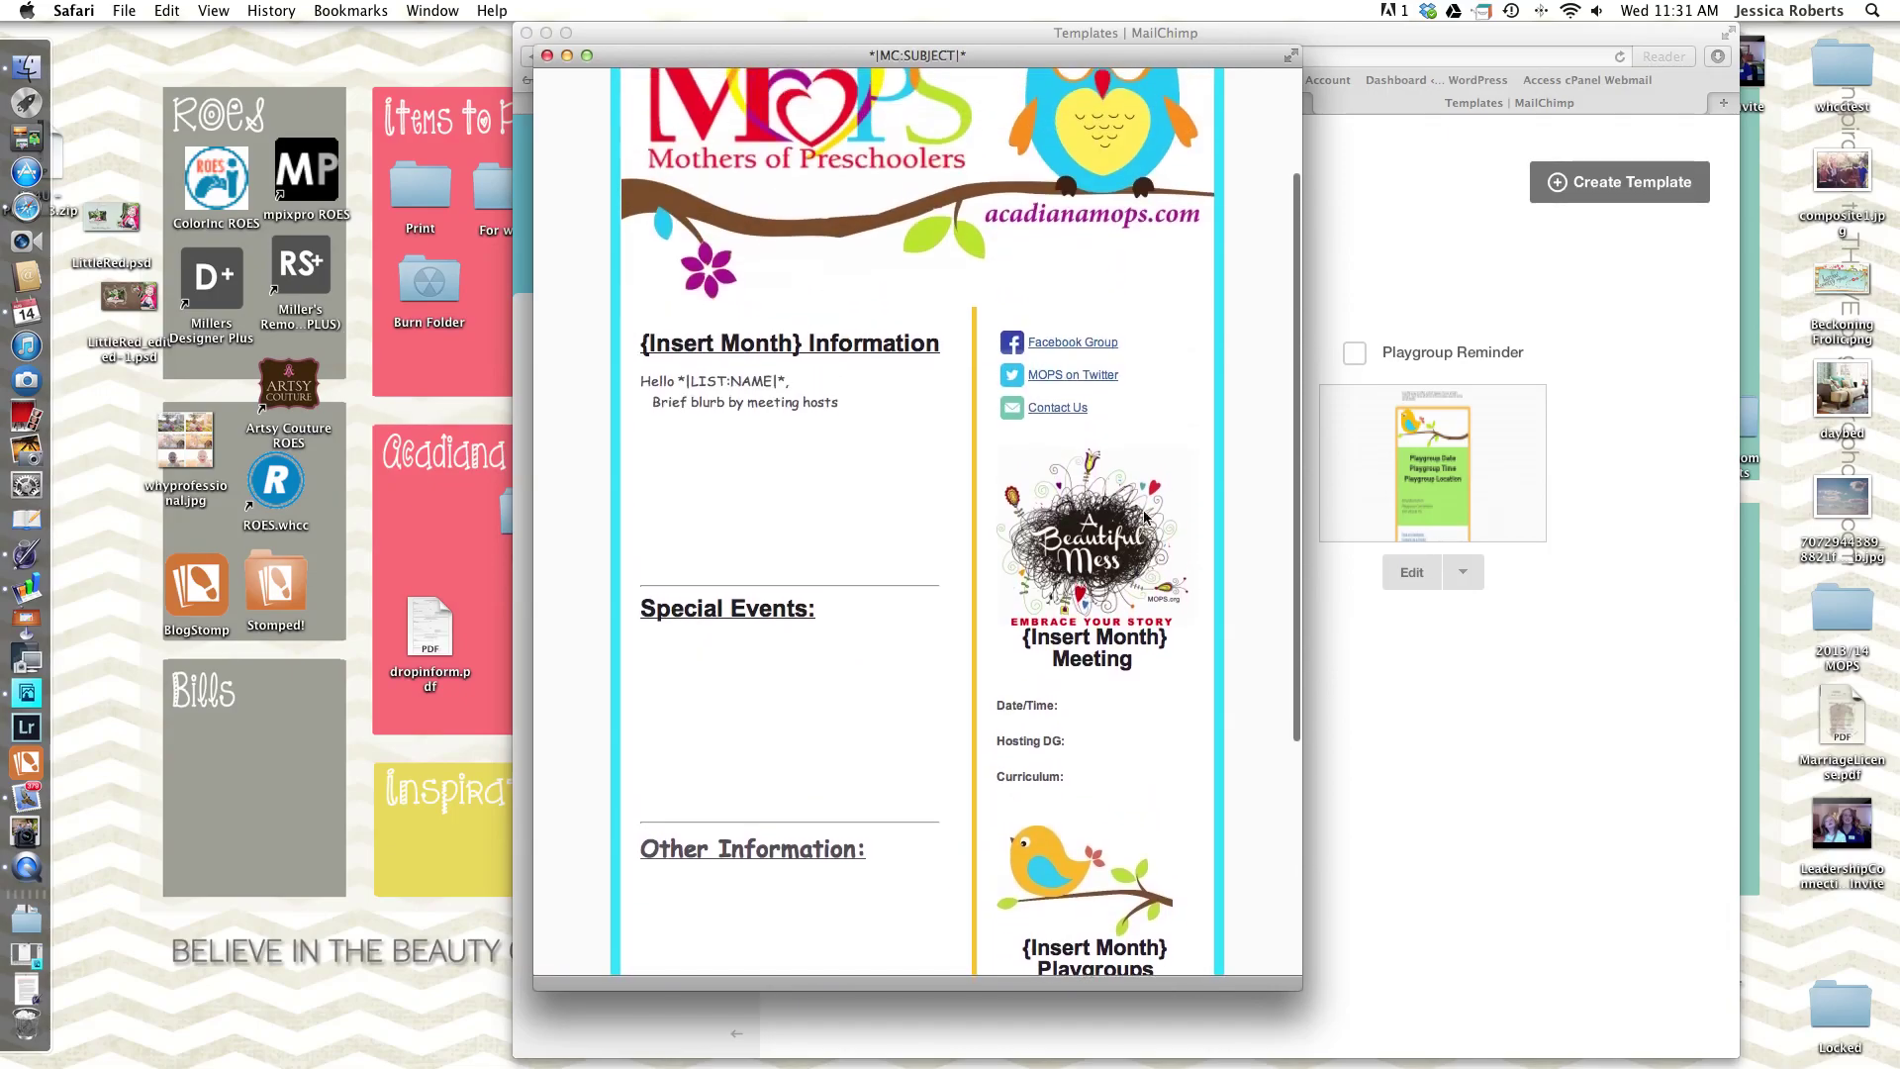
scroll(784, 532, up, 1)
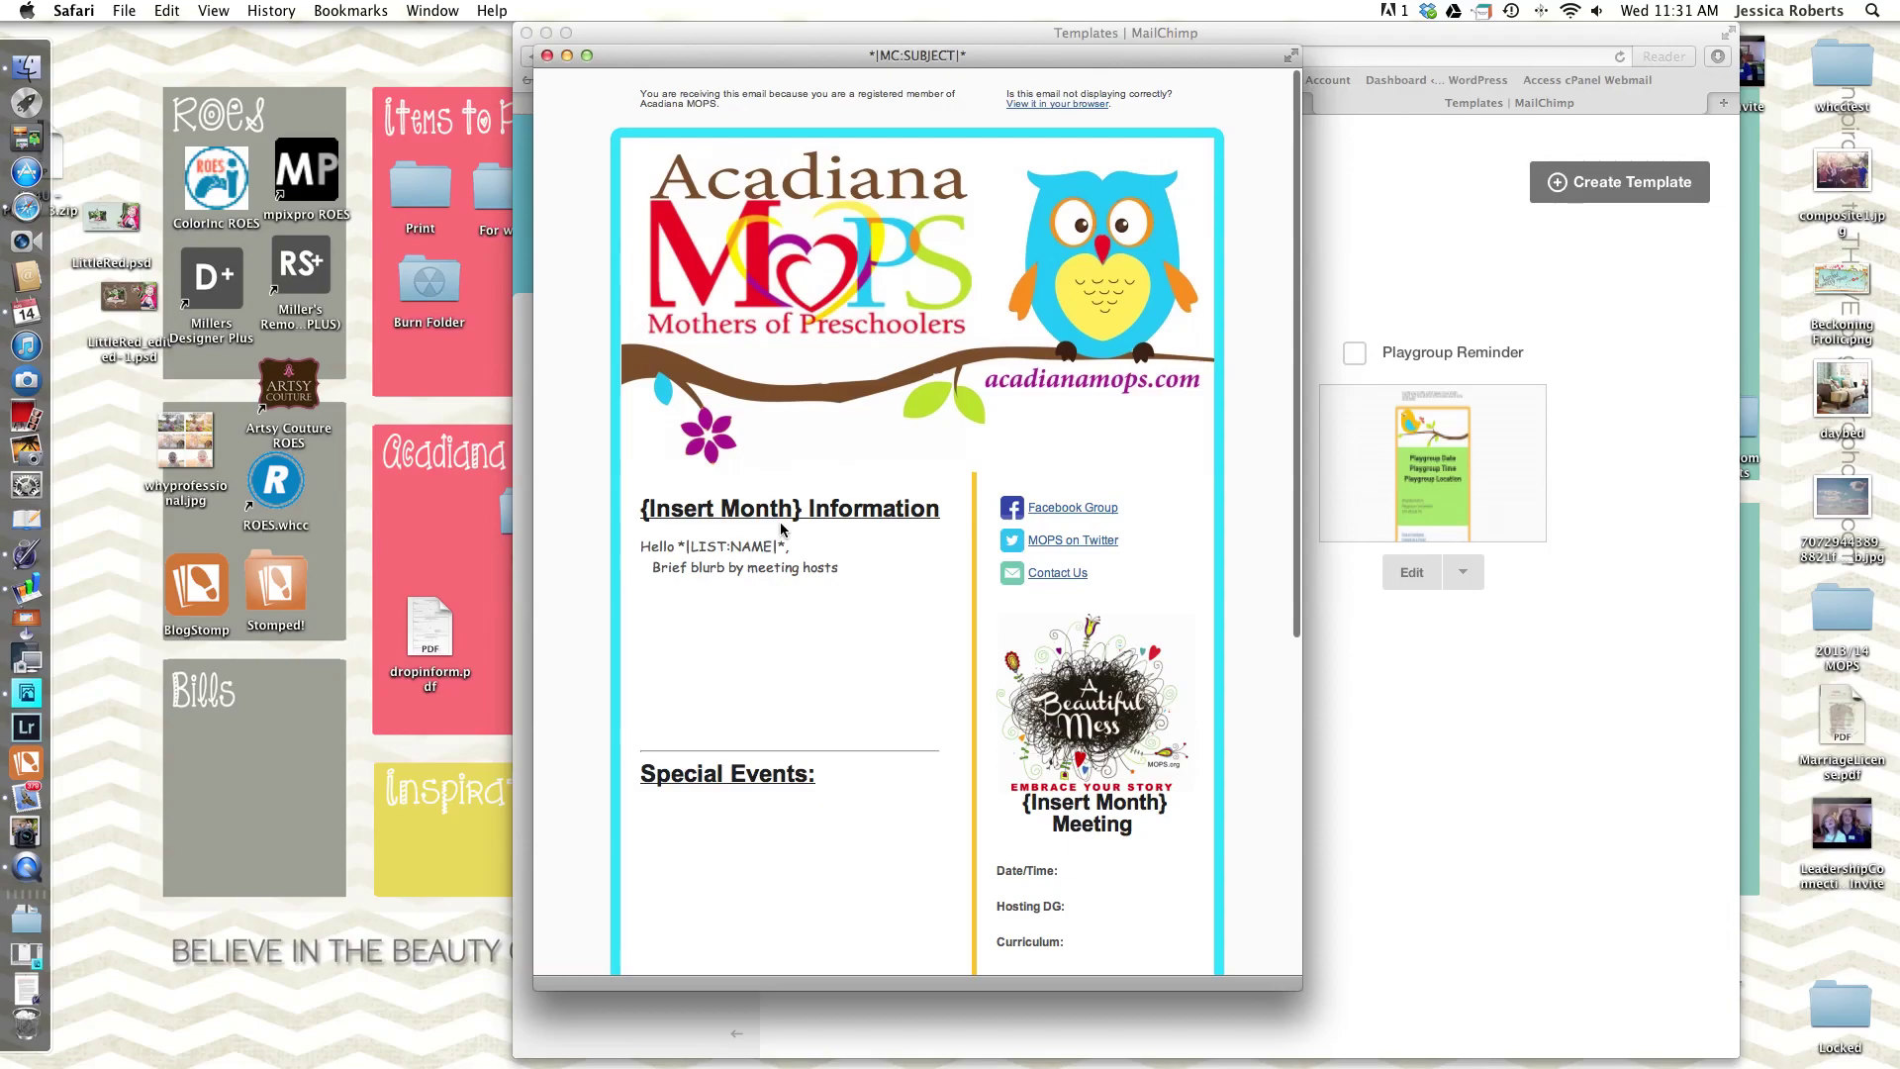
scroll(845, 591, down, 4)
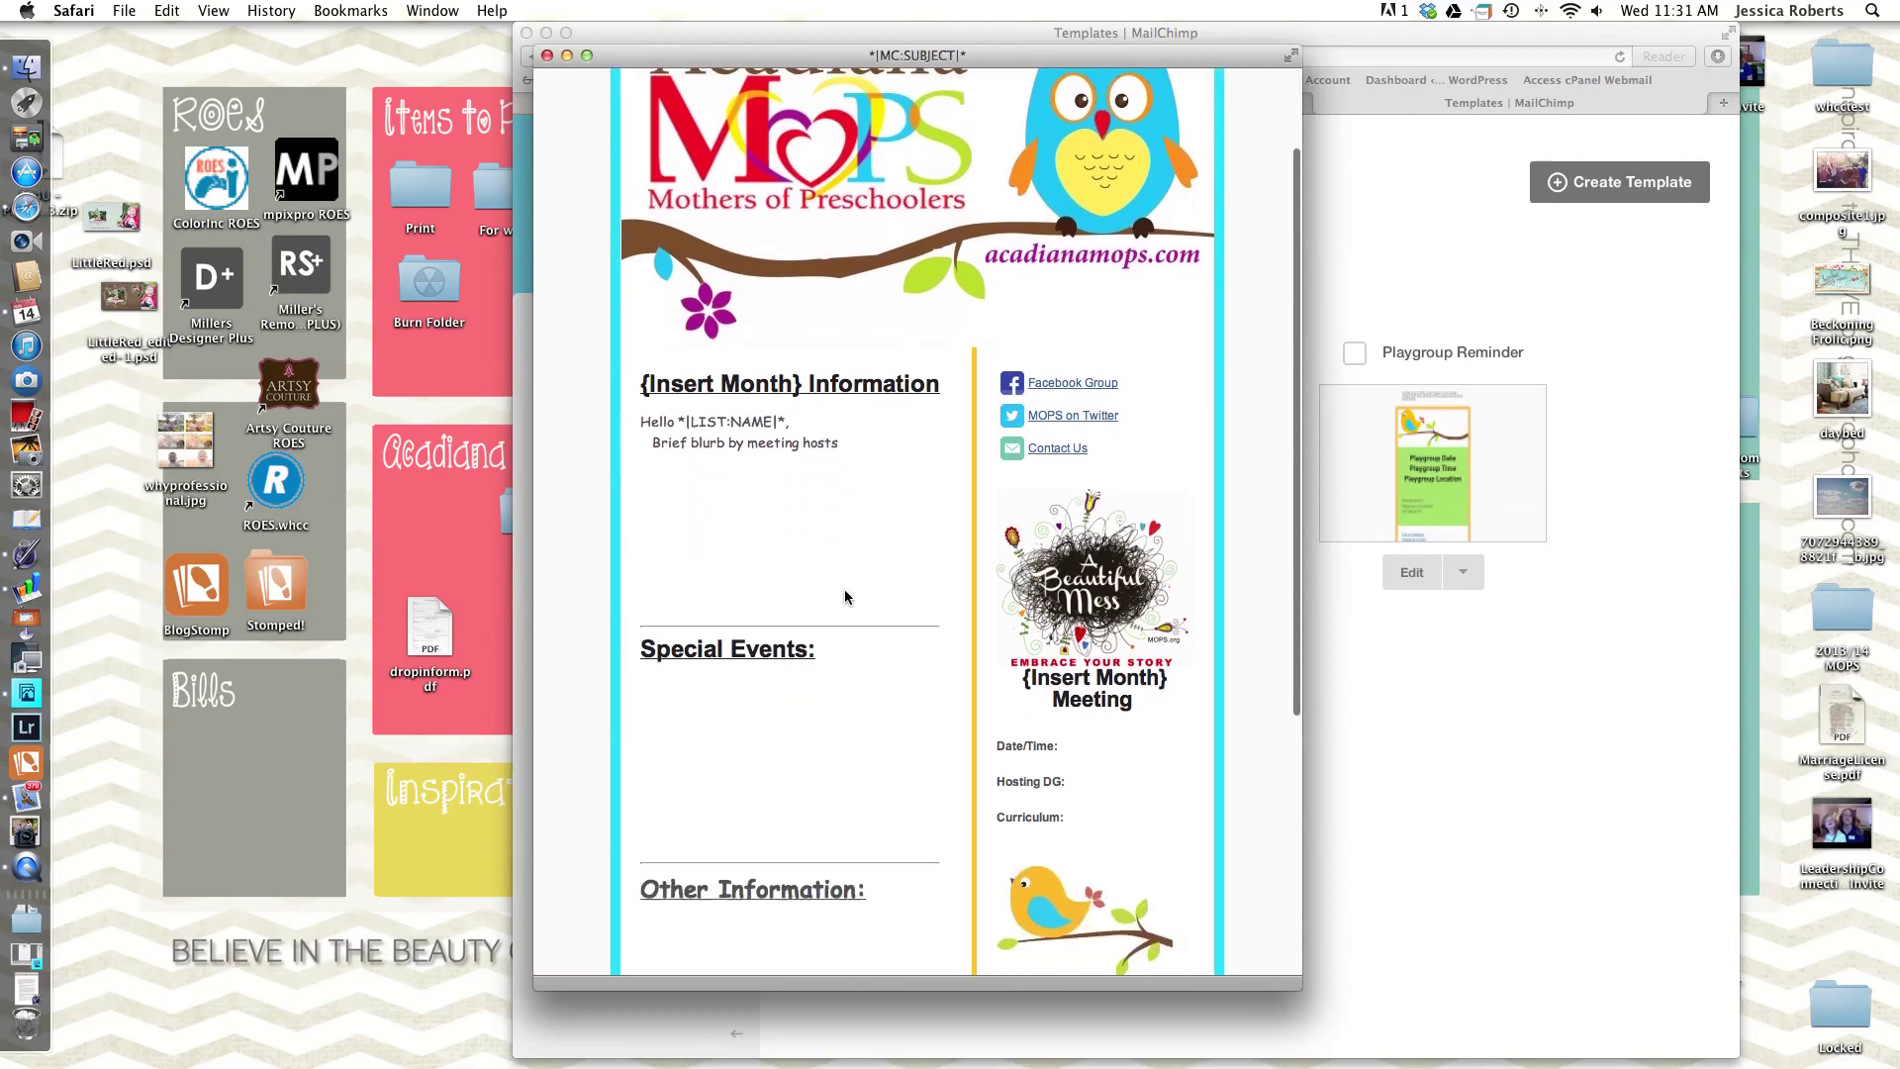
scroll(845, 592, down, 2)
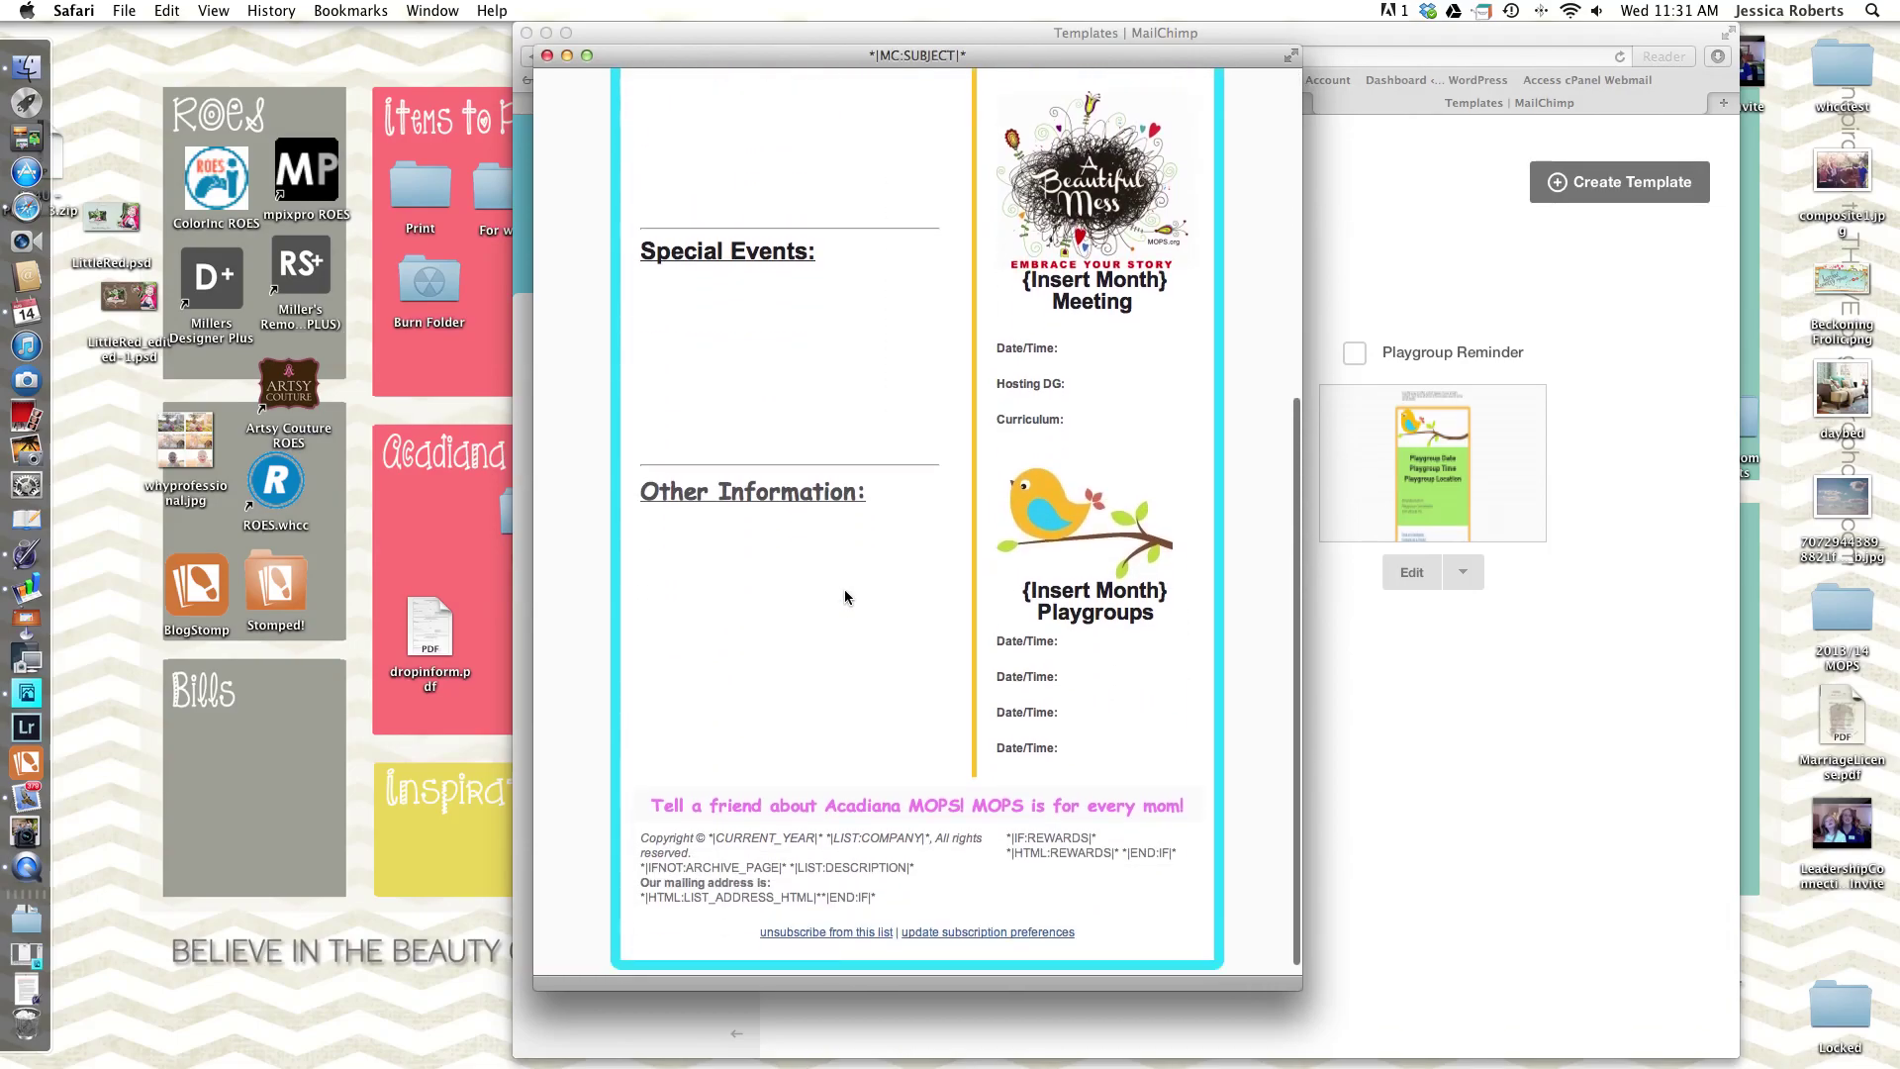
scroll(845, 593, up, 3)
click(548, 55)
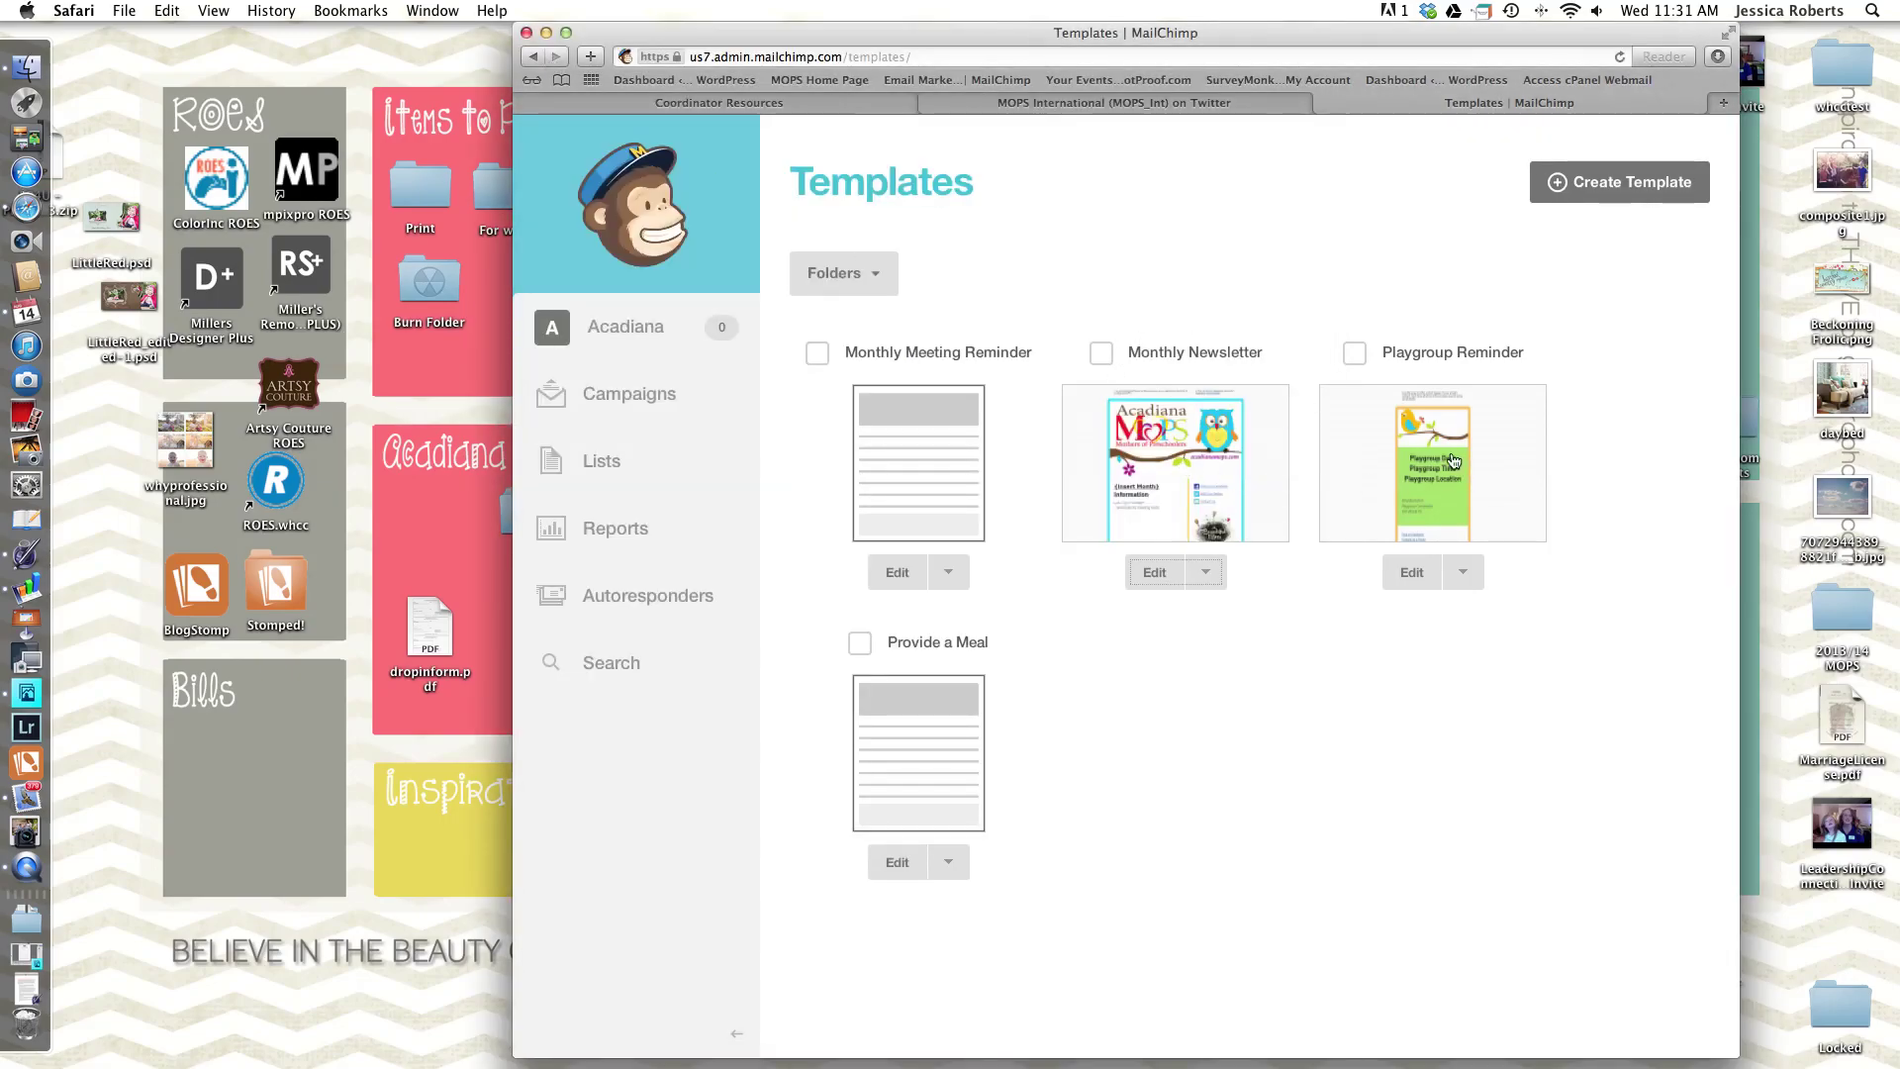
Preview the Playgroup Reminder template, look over its full layout, and close the preview
click(1463, 572)
click(1448, 666)
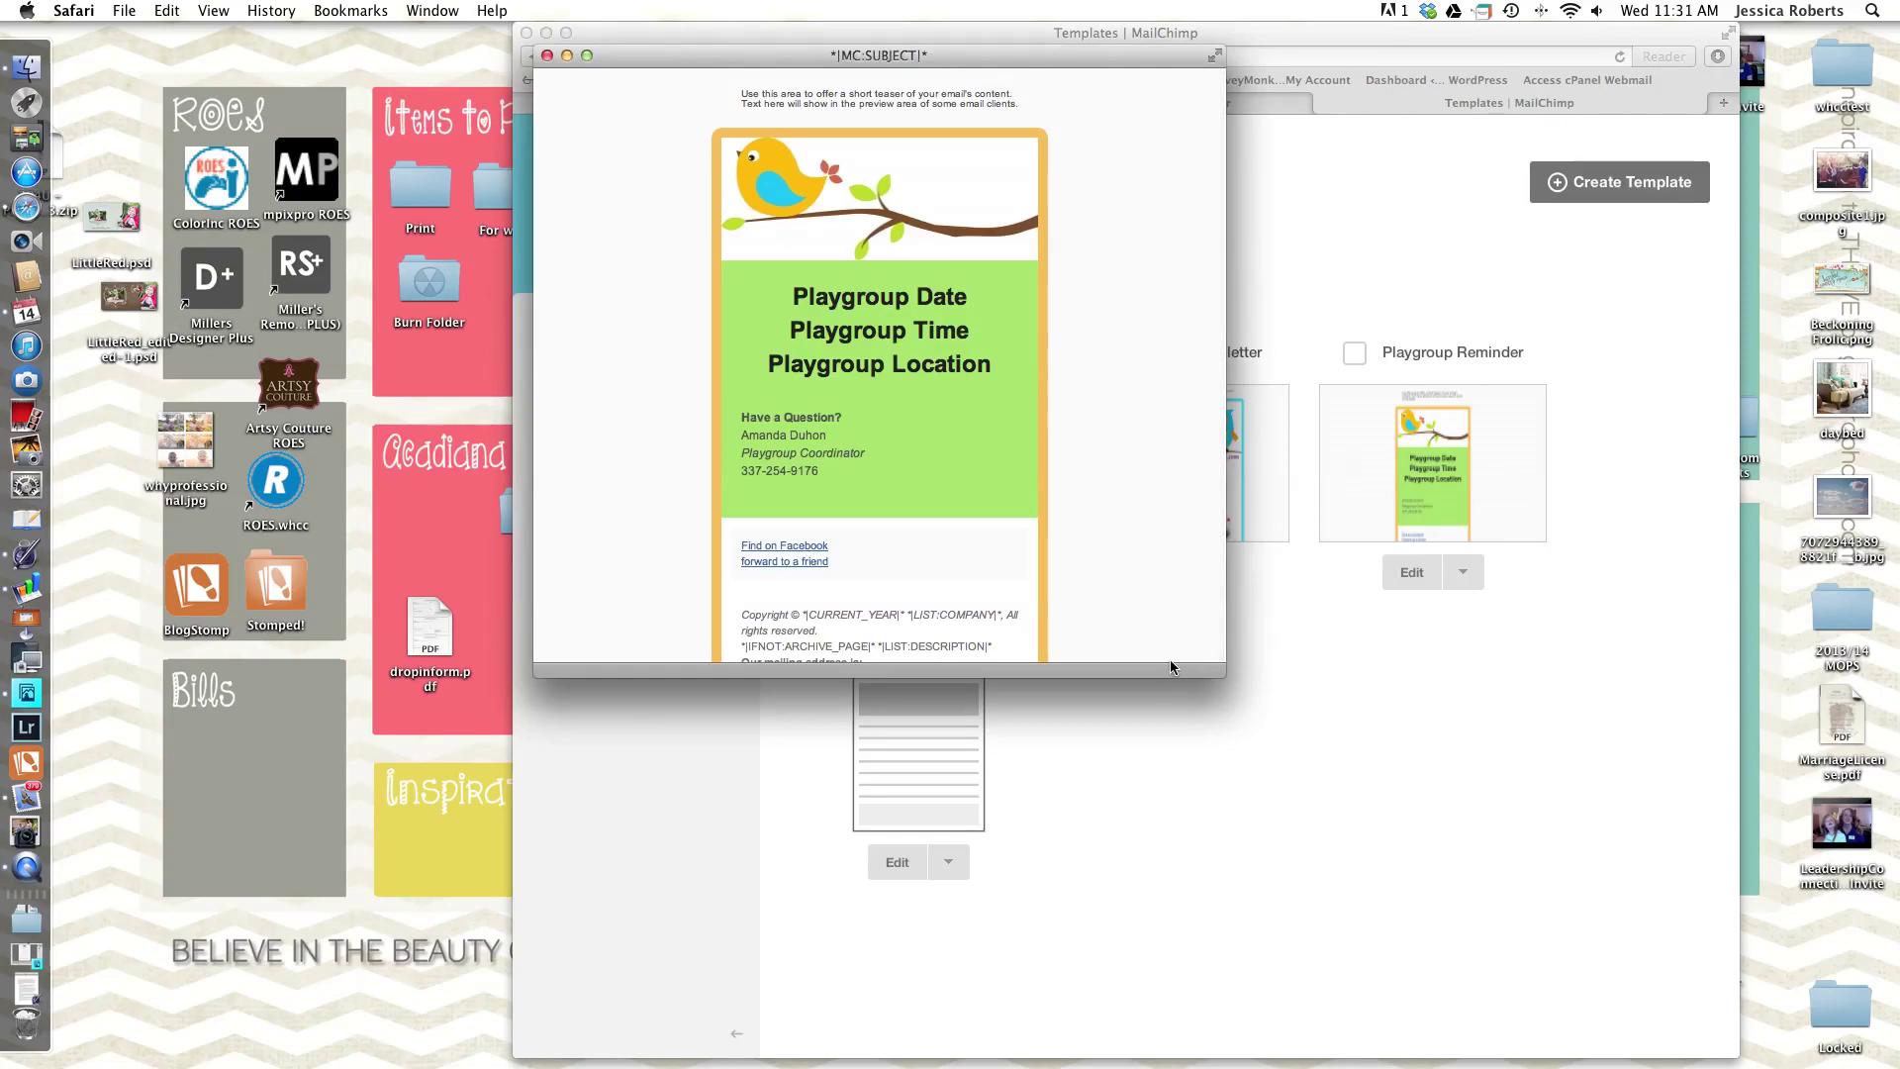
drag(1169, 661, 1167, 738)
click(1130, 582)
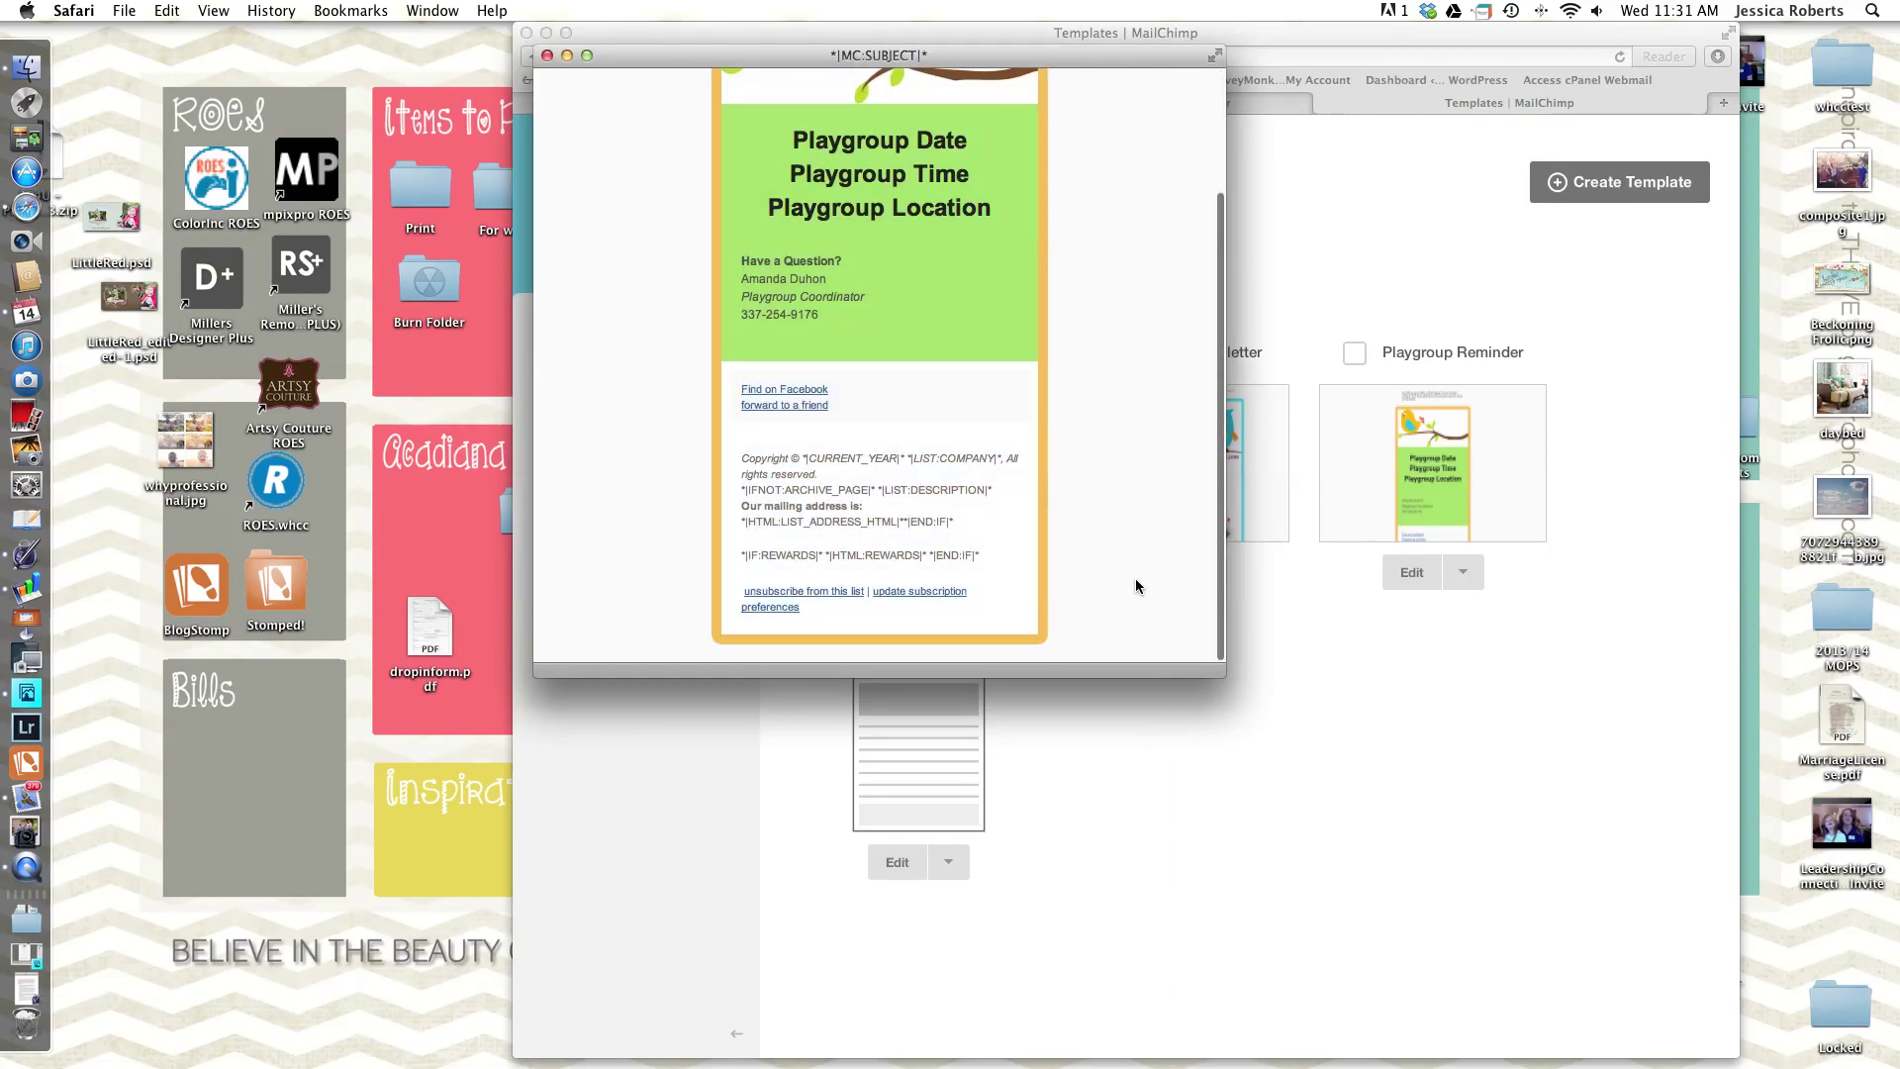
scroll(1136, 578, up, 5)
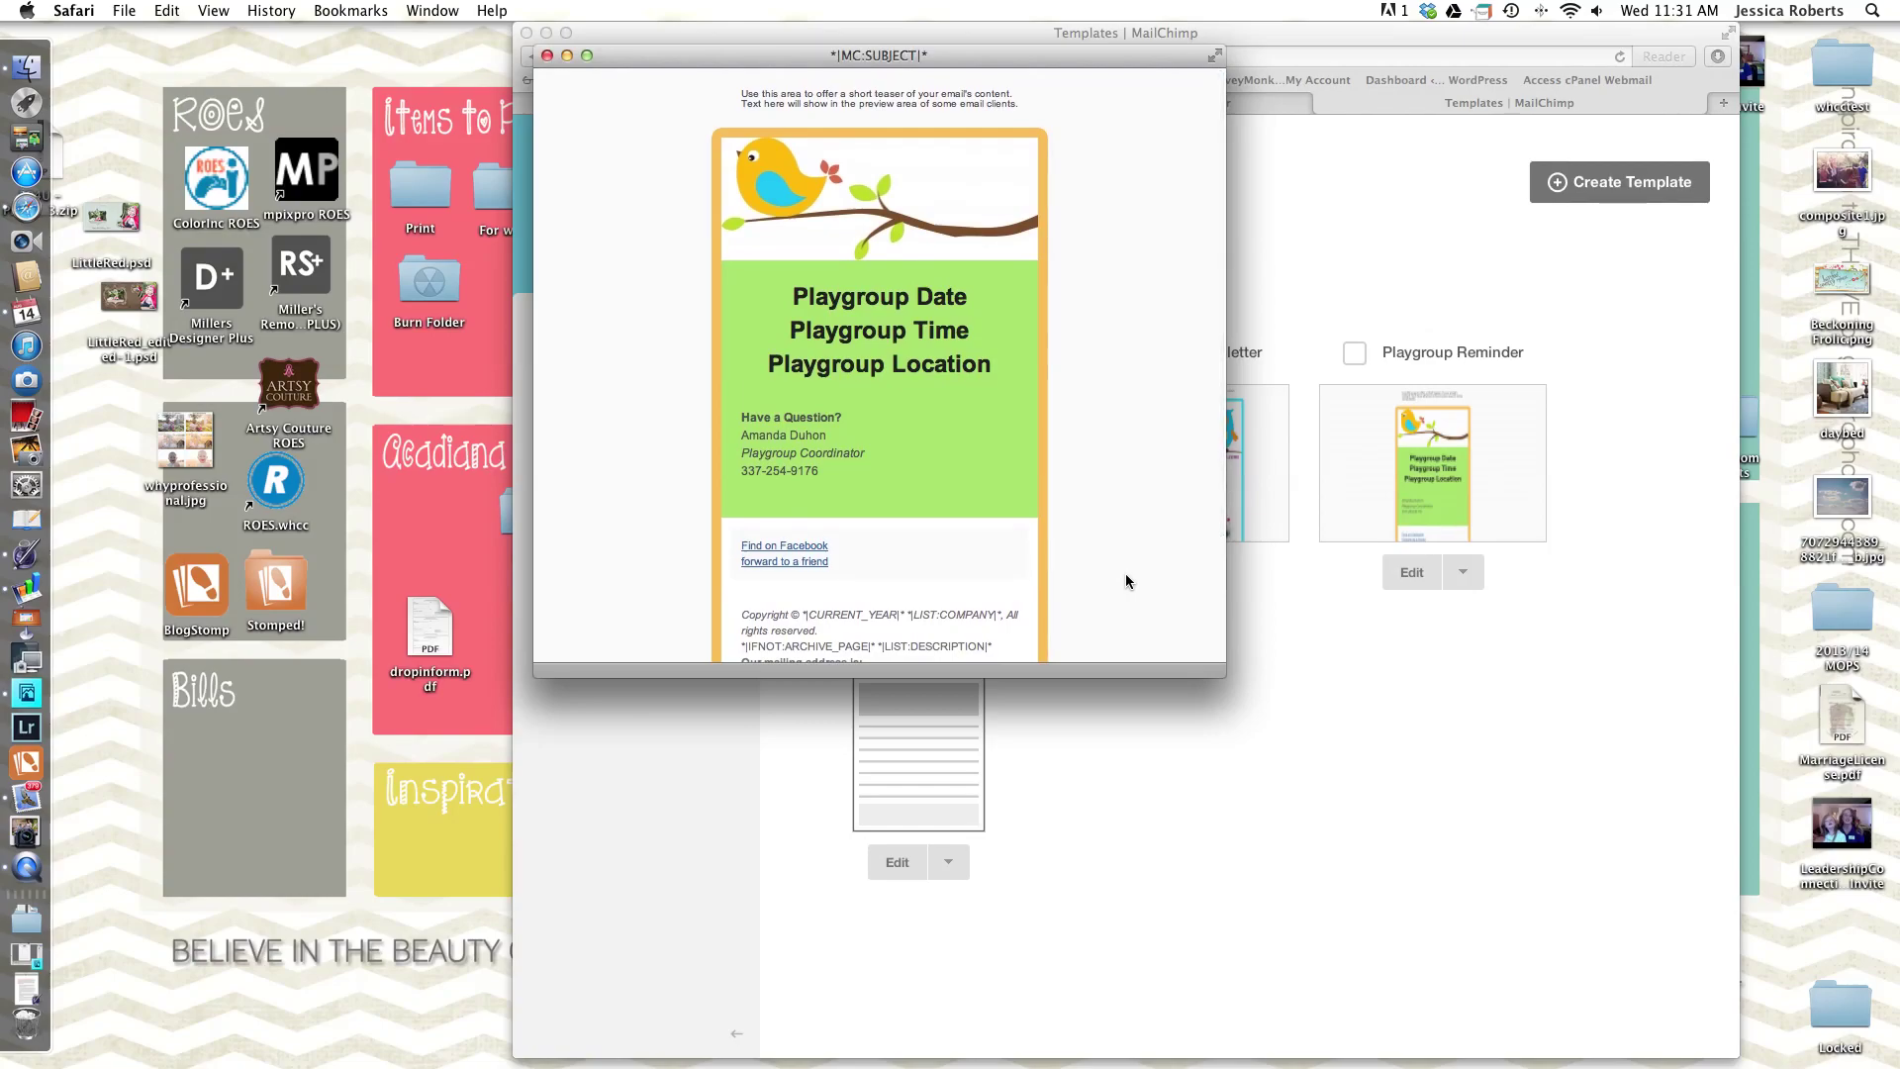
scroll(1125, 575, down, 5)
scroll(1125, 573, up, 5)
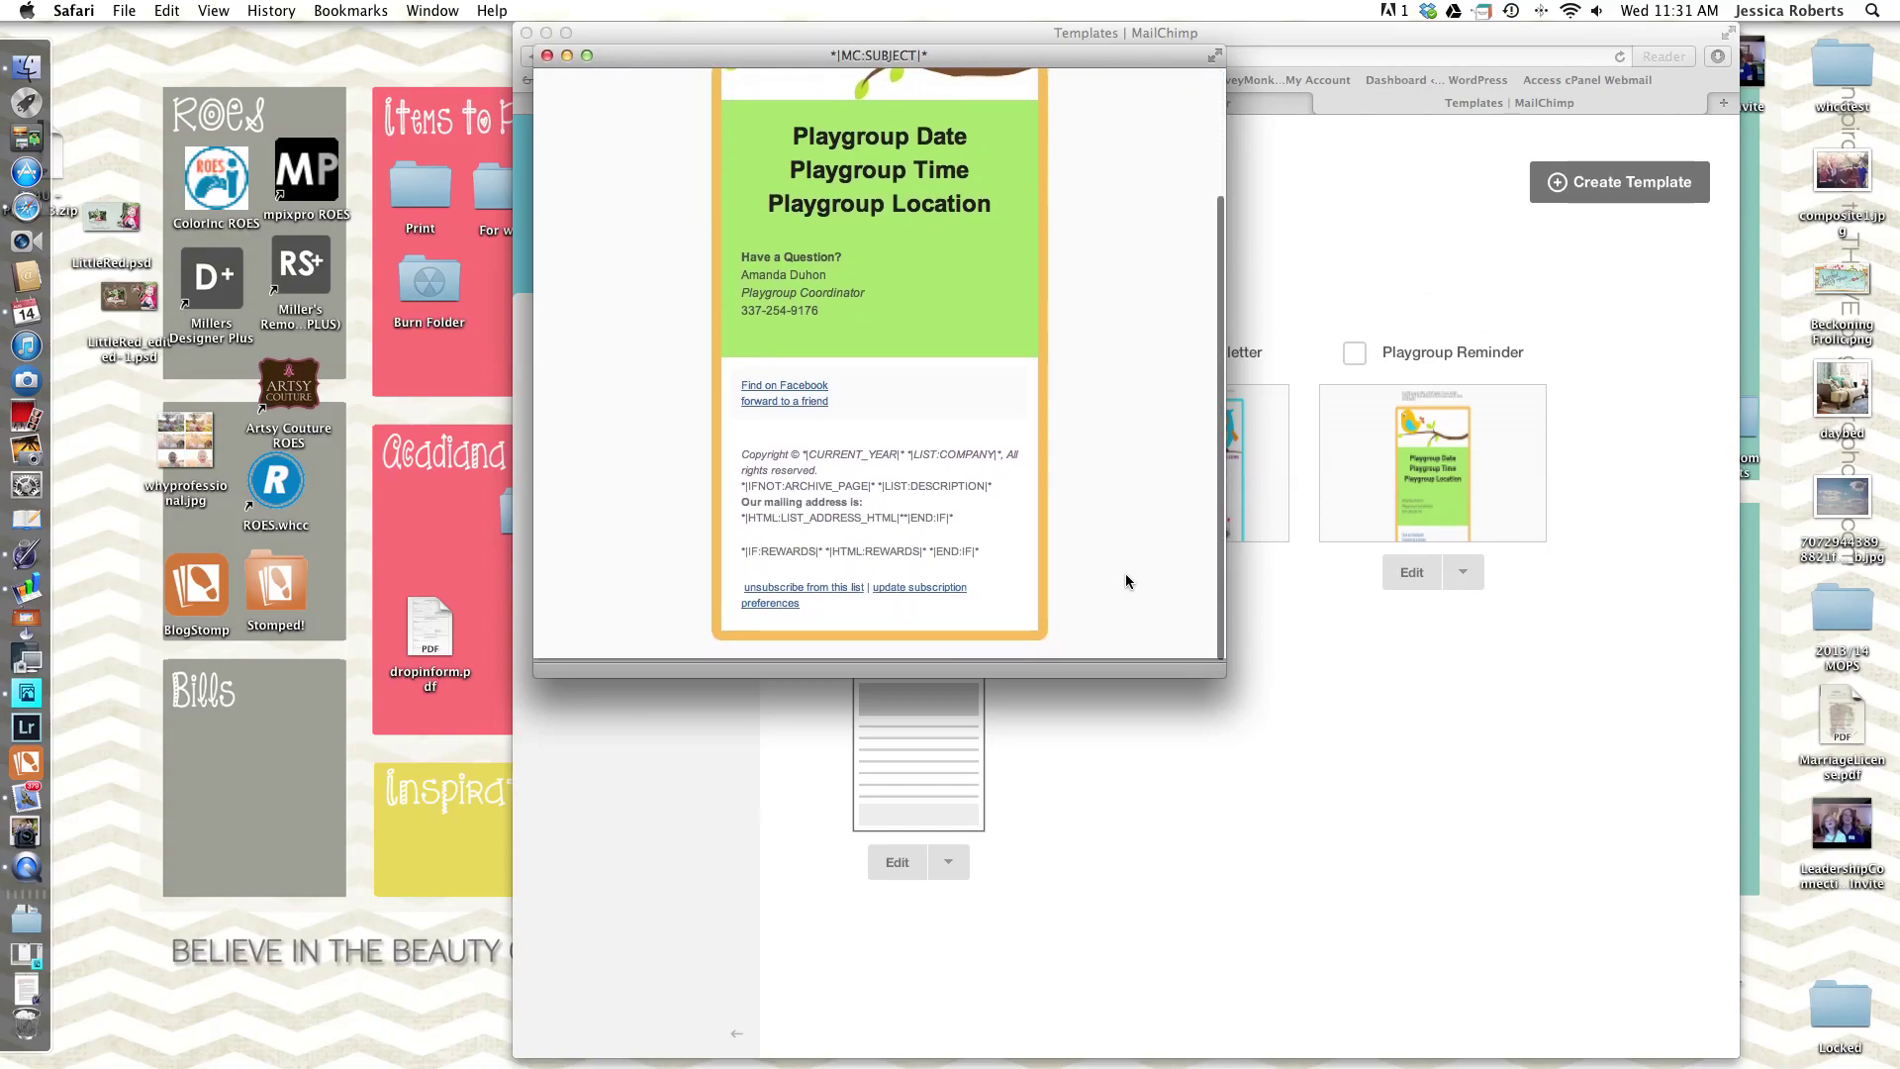
click(548, 55)
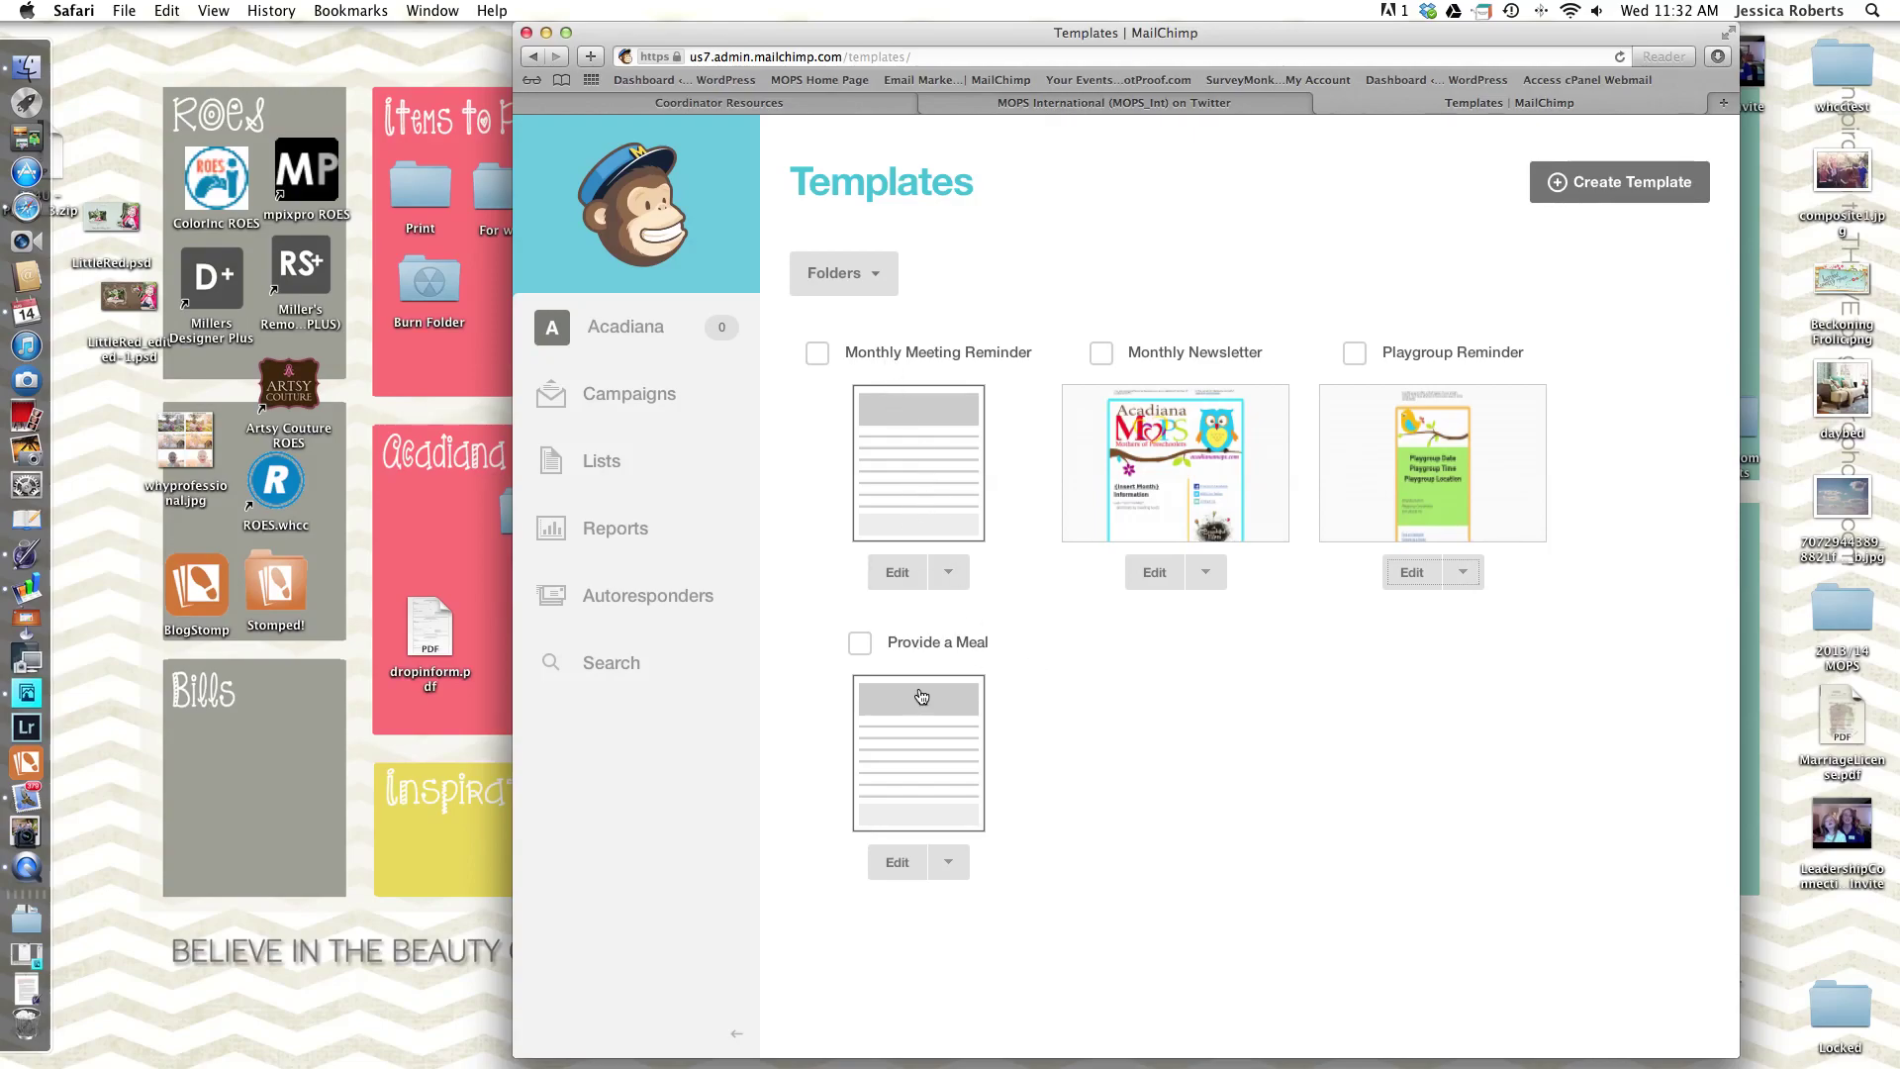
Preview the Provide a Meal template, look over its layout, and close the preview
click(948, 862)
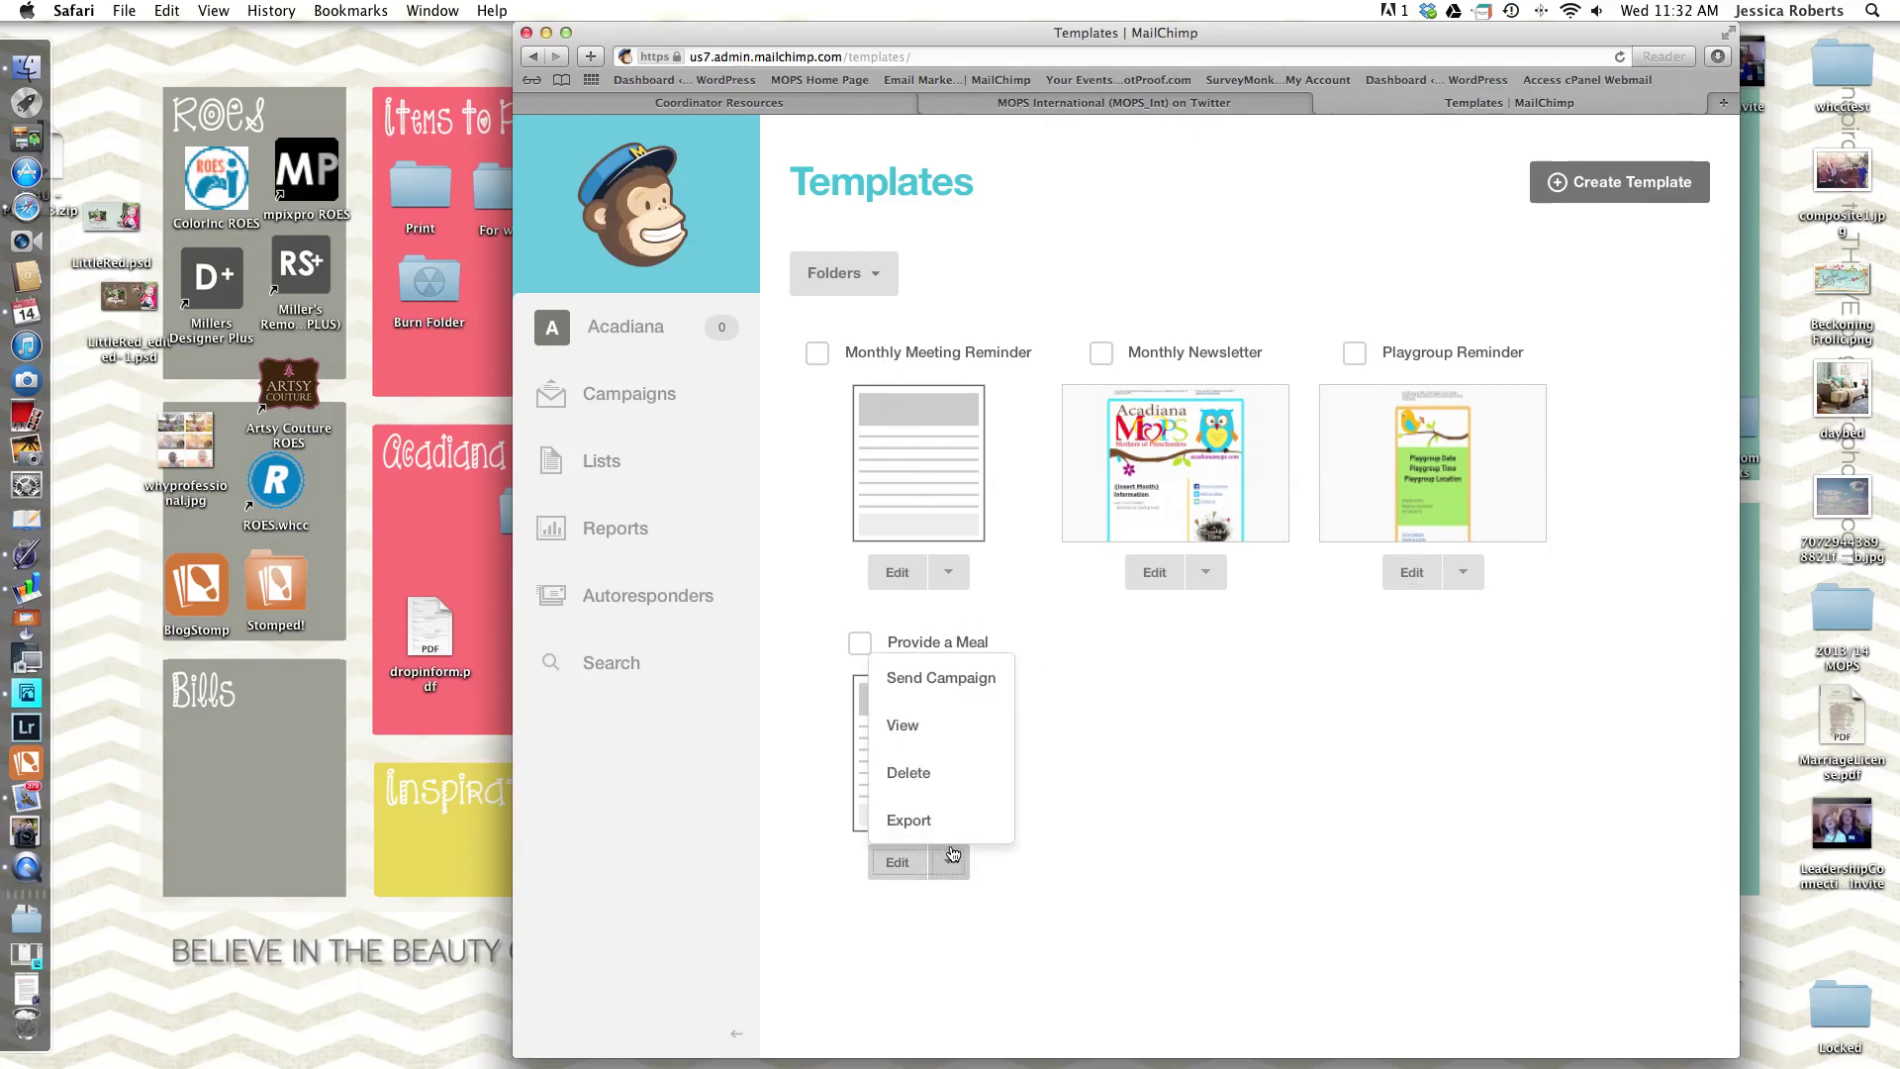
click(916, 730)
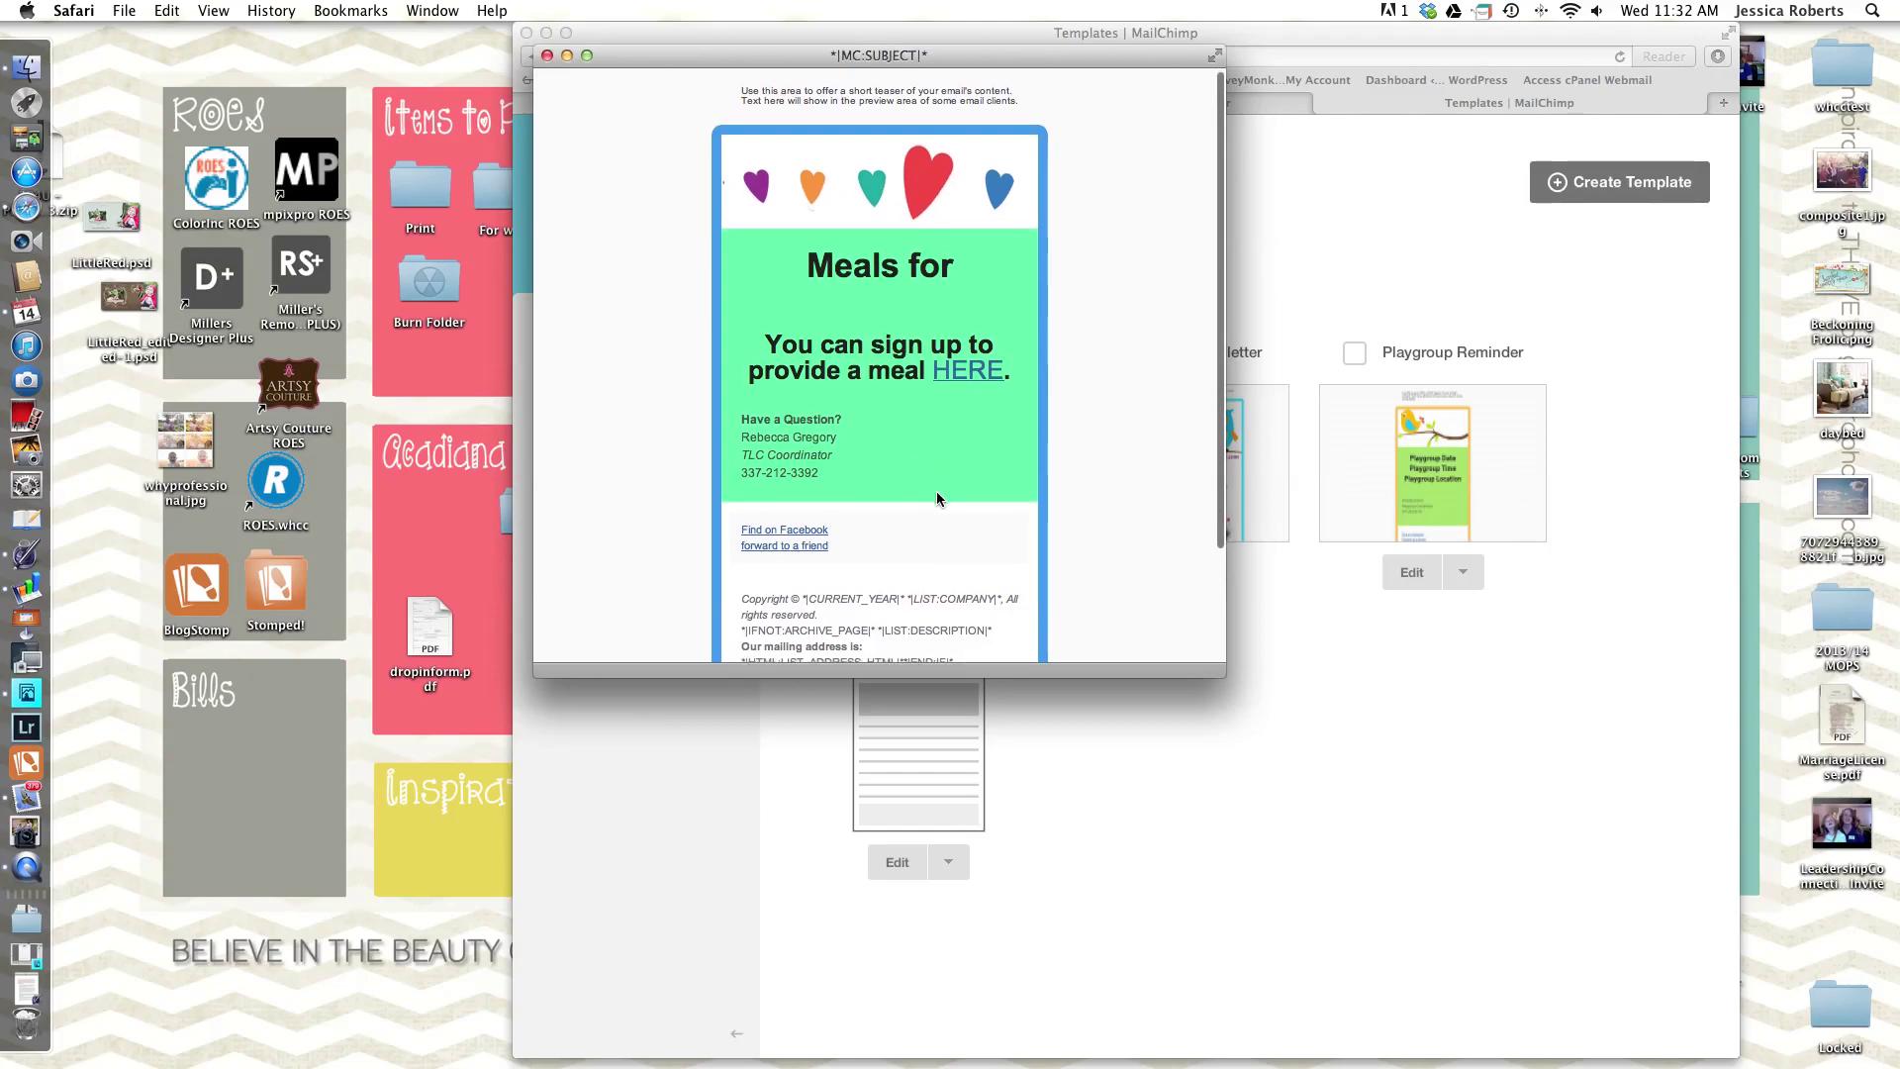
scroll(936, 498, down, 3)
scroll(936, 497, up, 5)
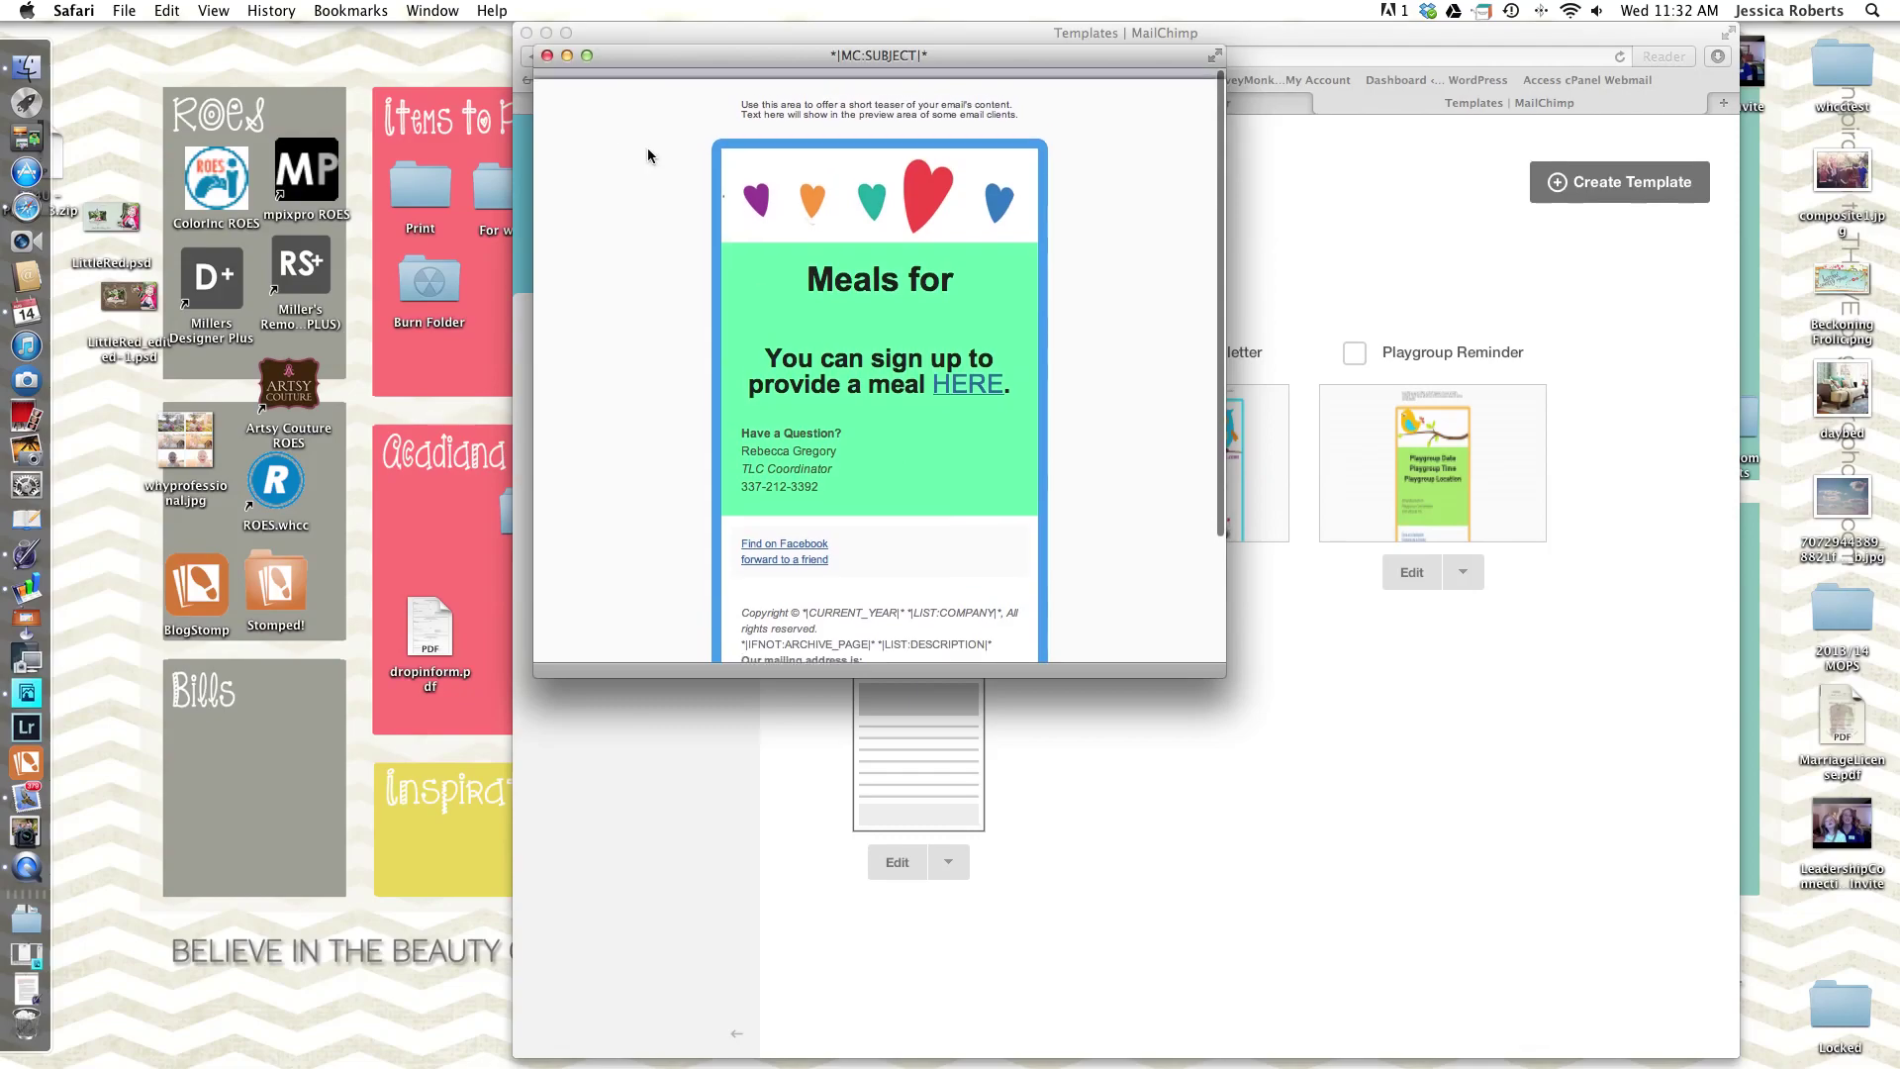
click(547, 55)
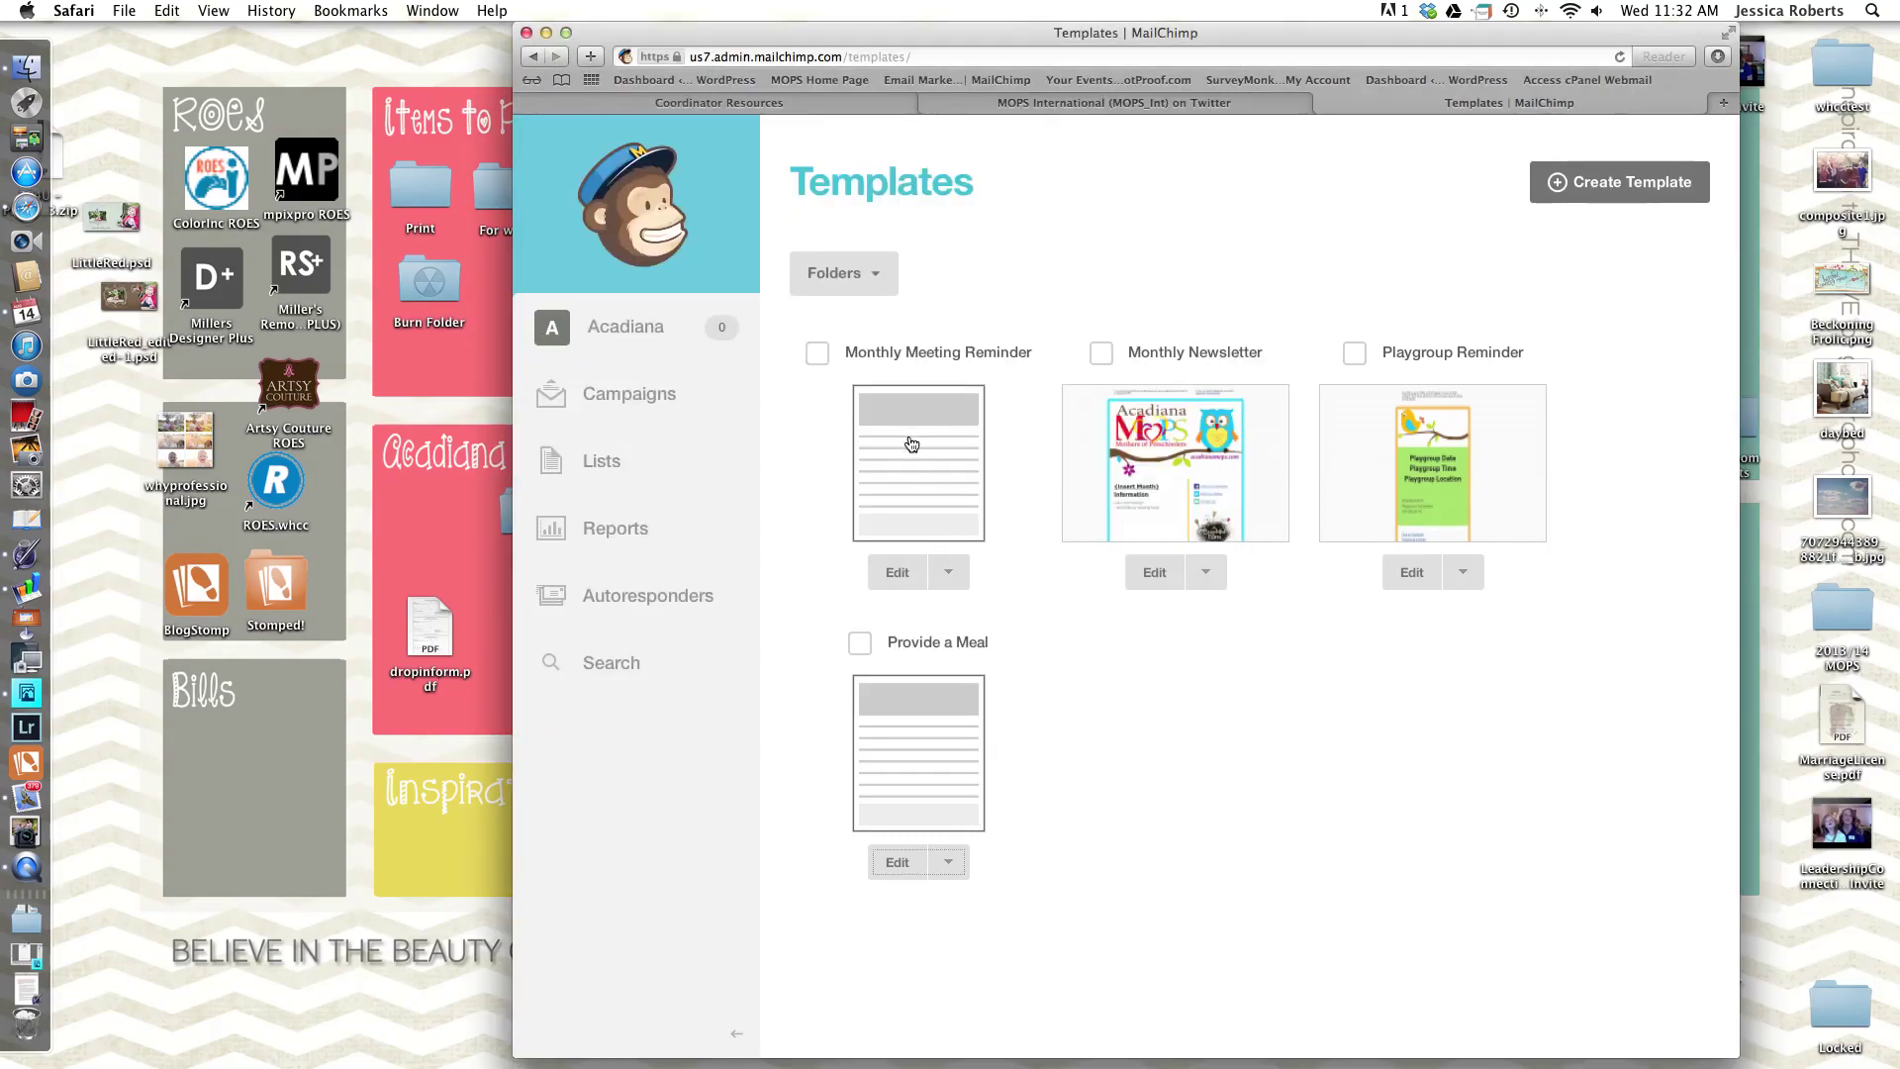
Preview the Monthly Meeting Reminder template, examine its meeting details, contact section and footer, and close the preview
click(947, 571)
click(938, 678)
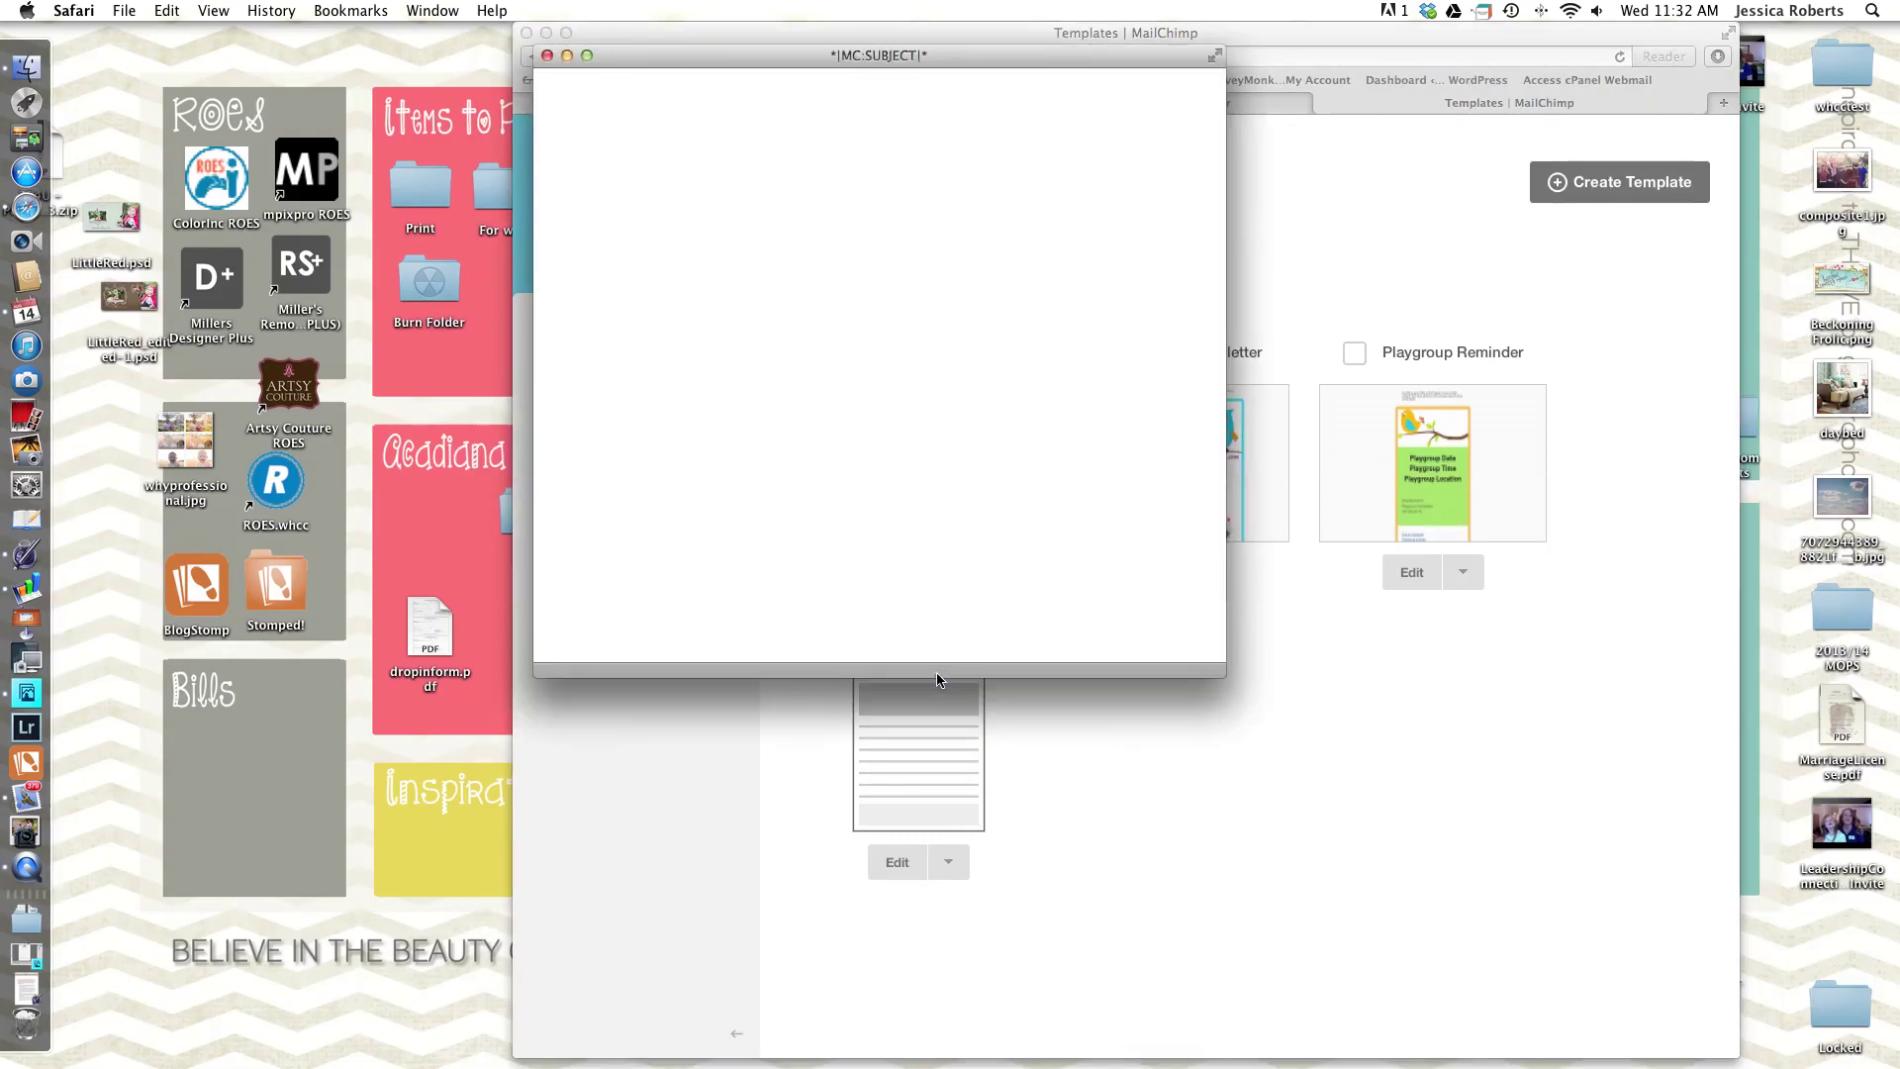
scroll(864, 395, down, 4)
scroll(864, 394, down, 3)
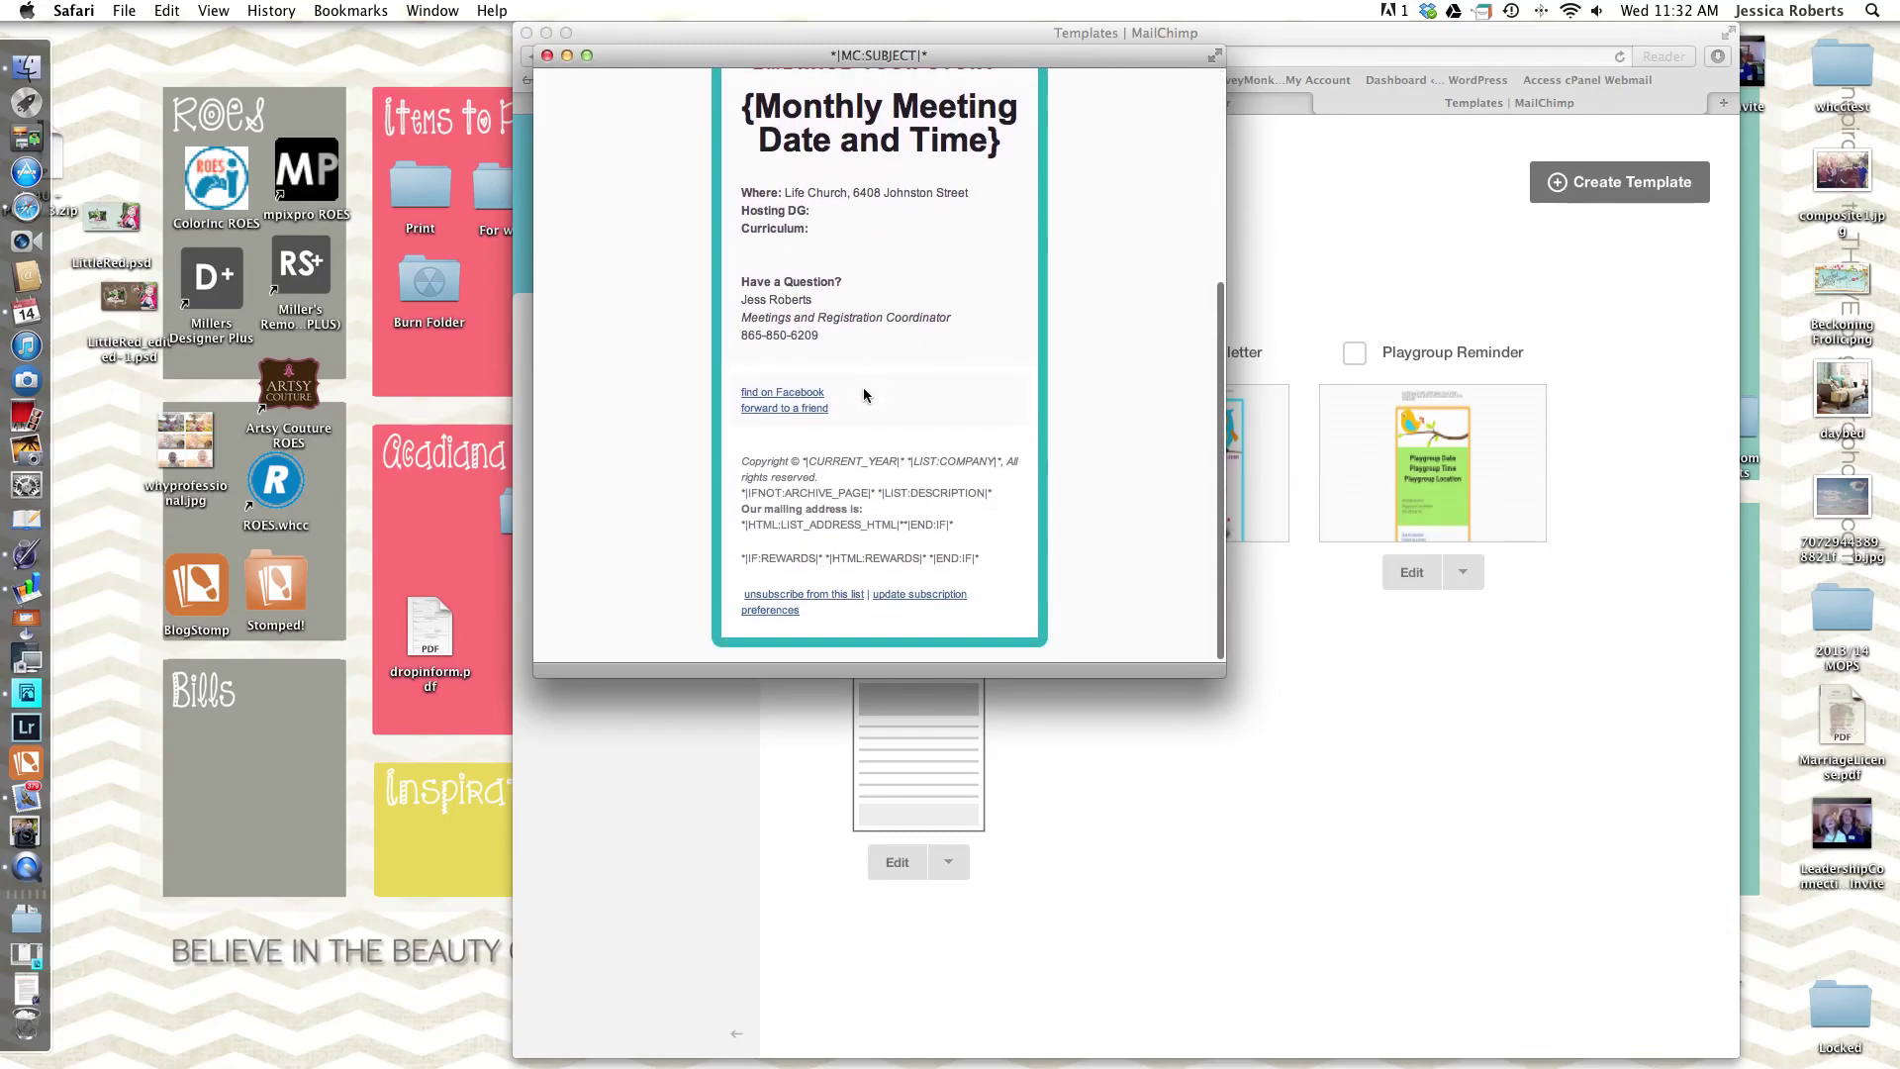
scroll(863, 395, up, 8)
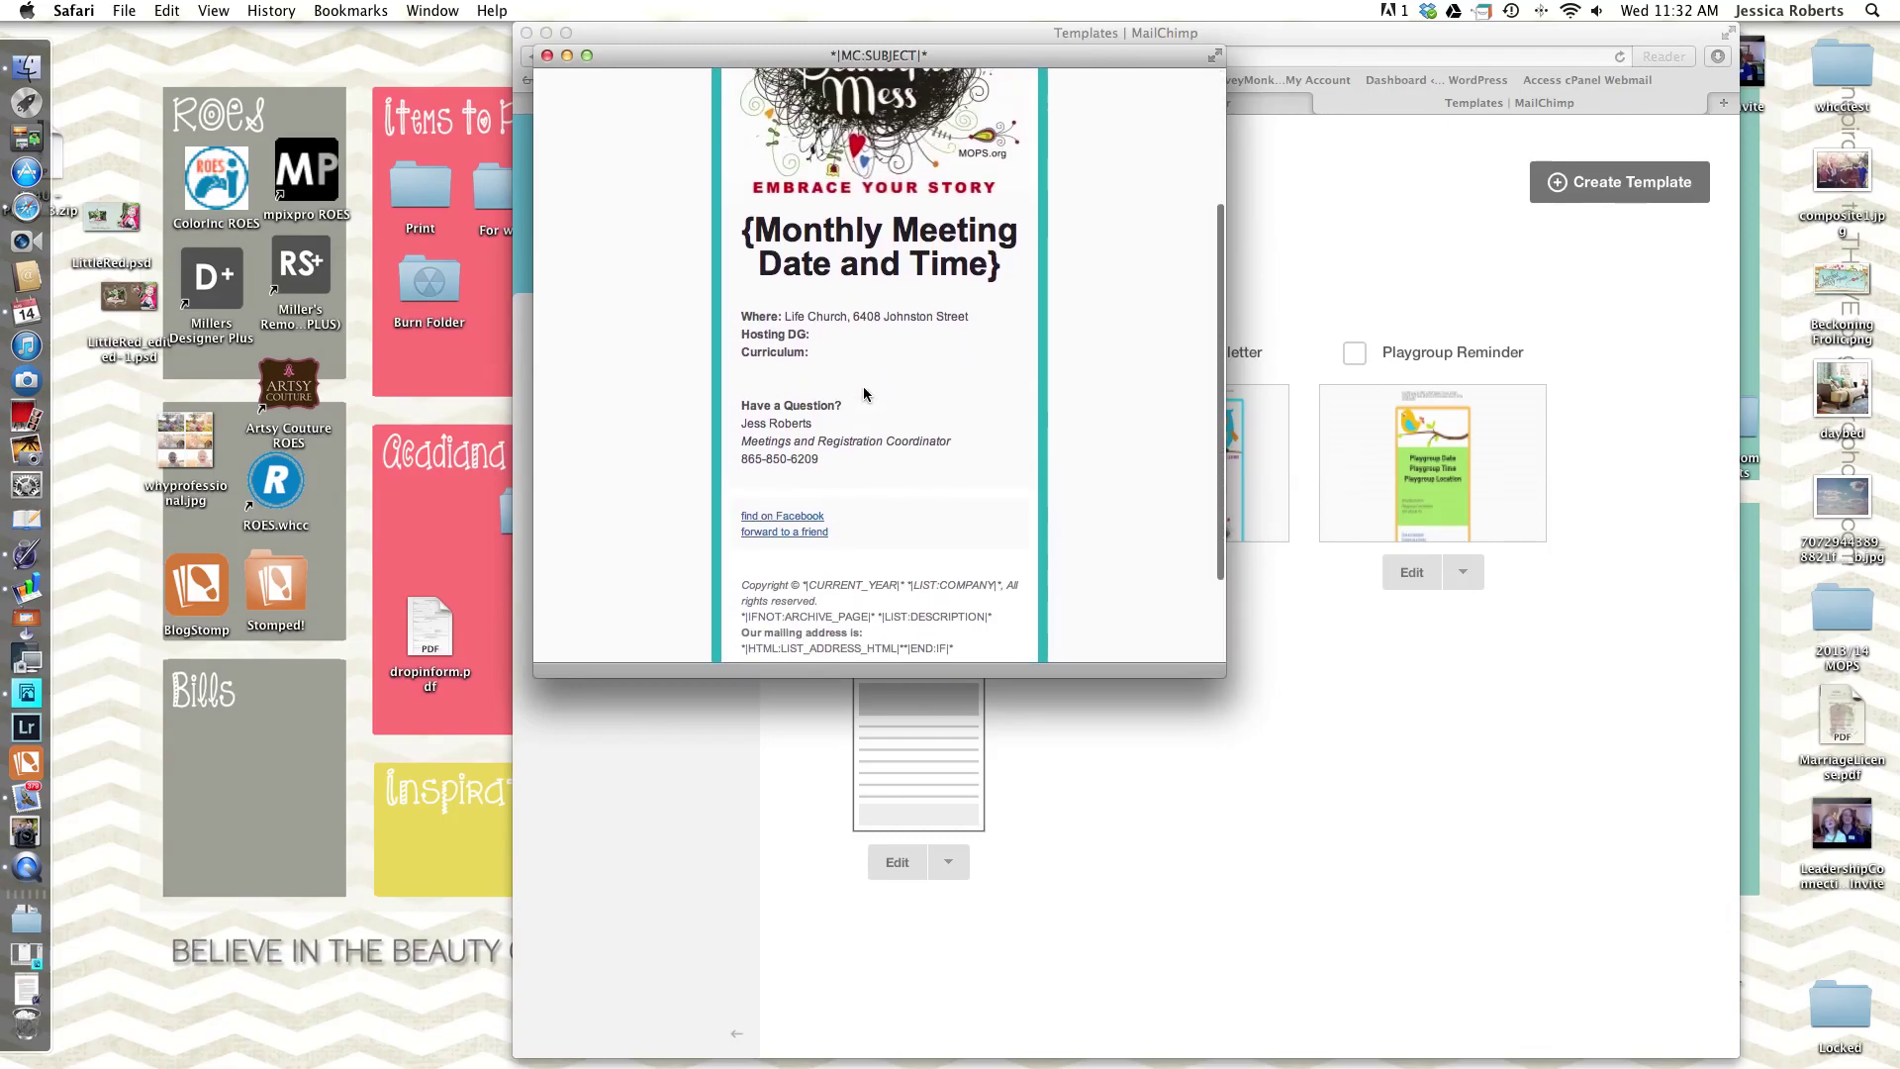
scroll(864, 394, down, 3)
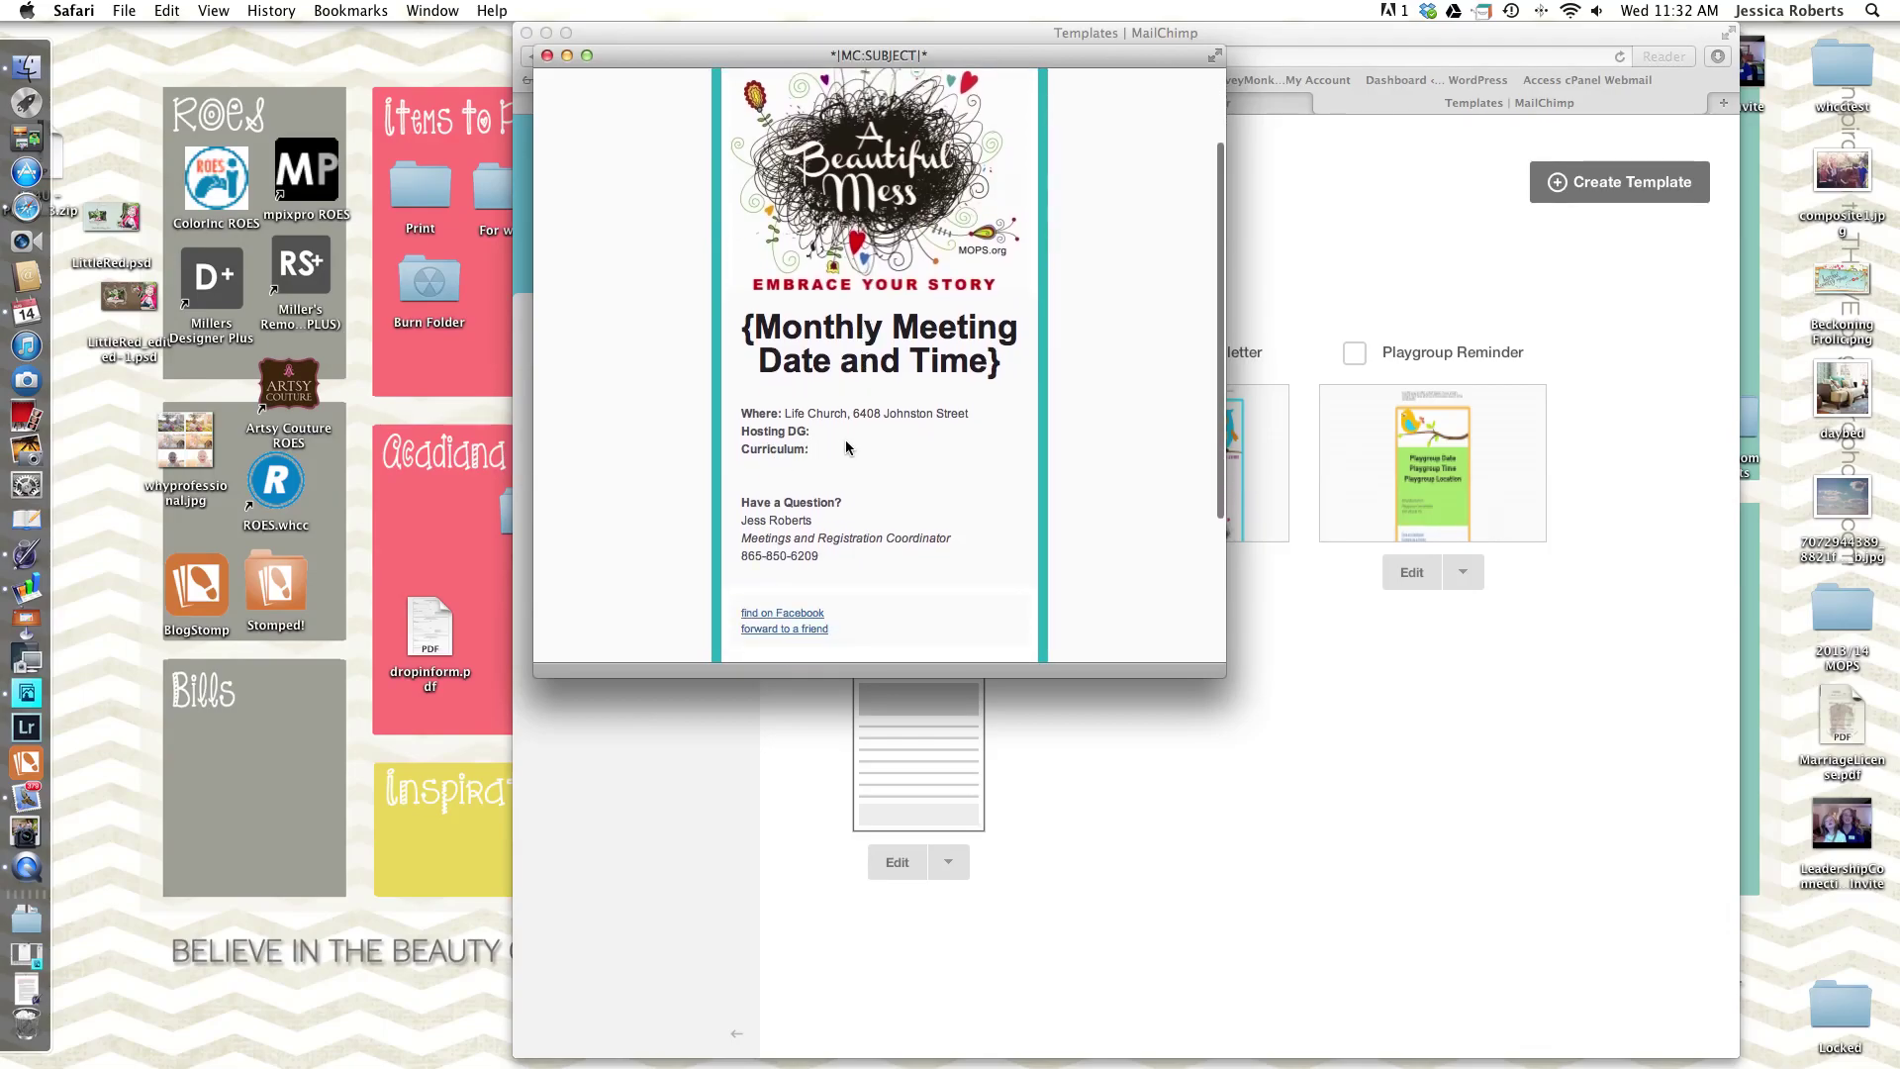
scroll(848, 448, down, 3)
scroll(848, 447, down, 3)
scroll(848, 447, up, 8)
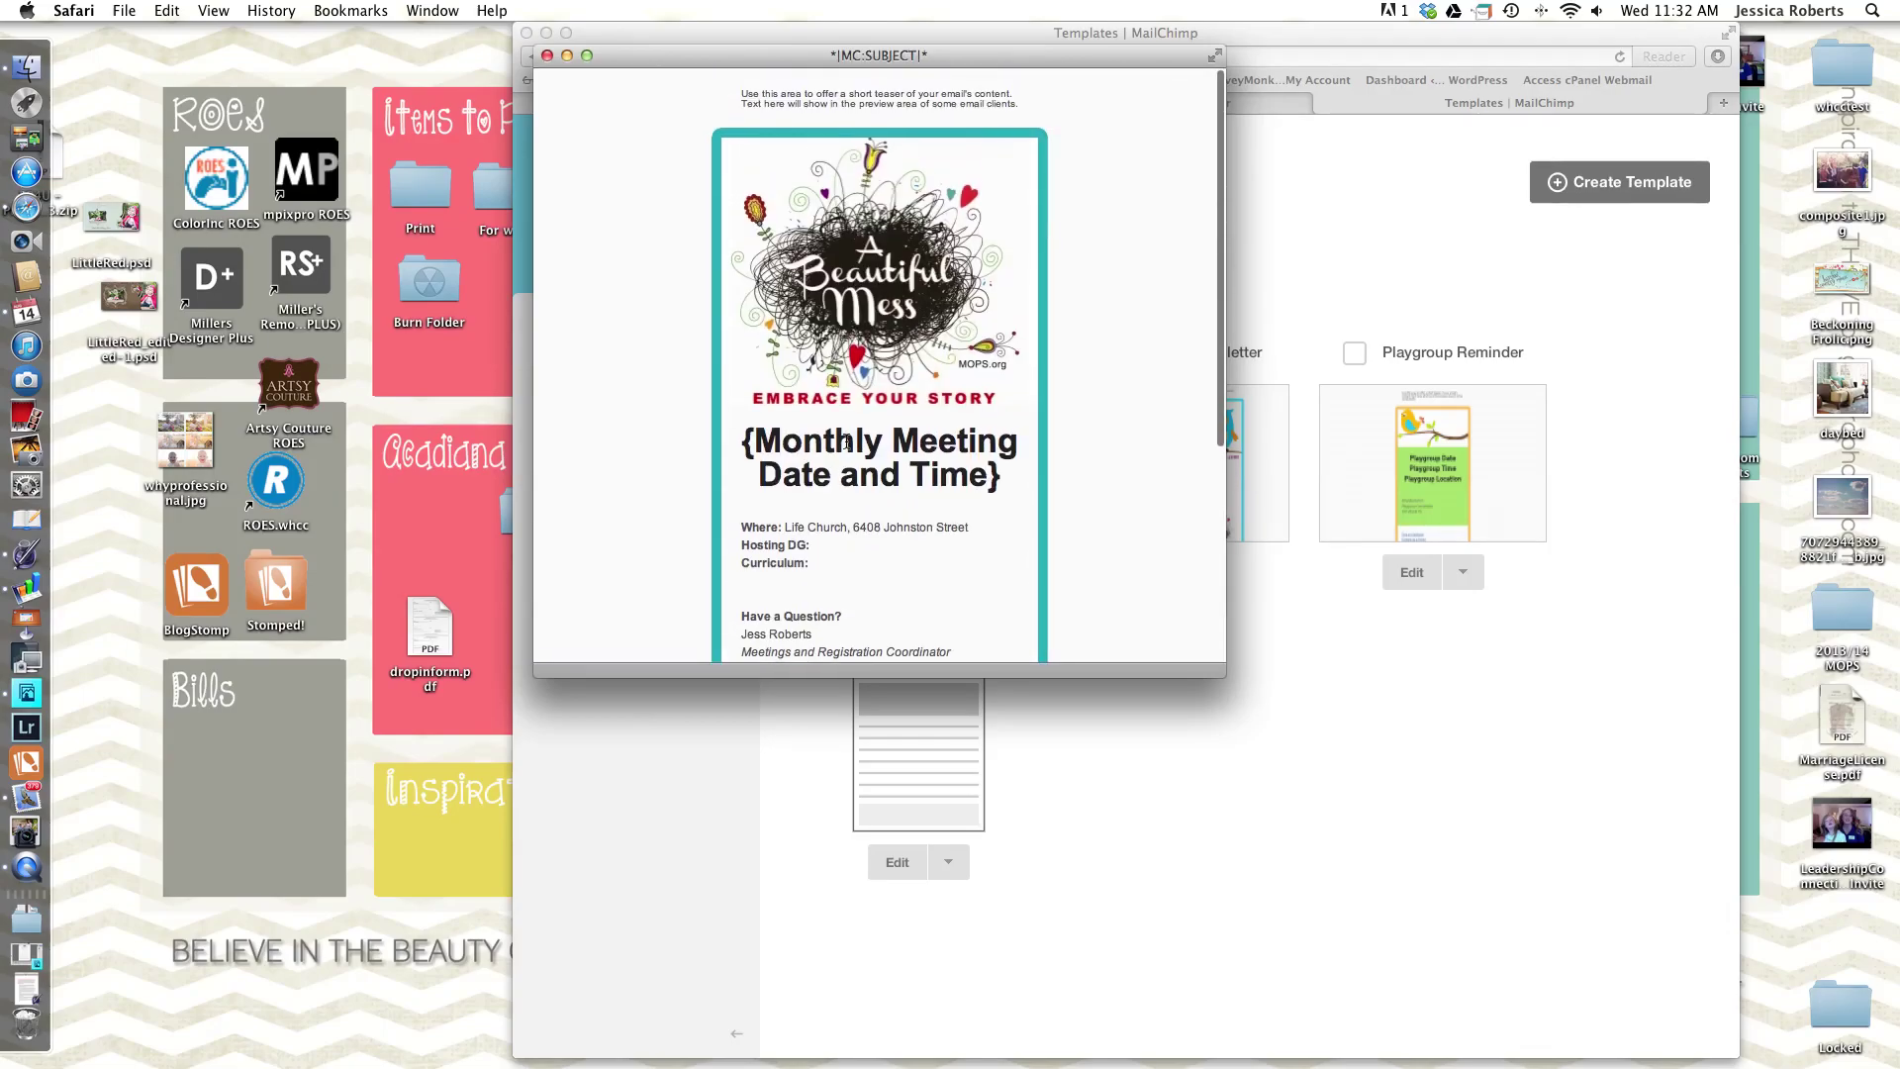
scroll(848, 448, down, 3)
scroll(846, 447, up, 3)
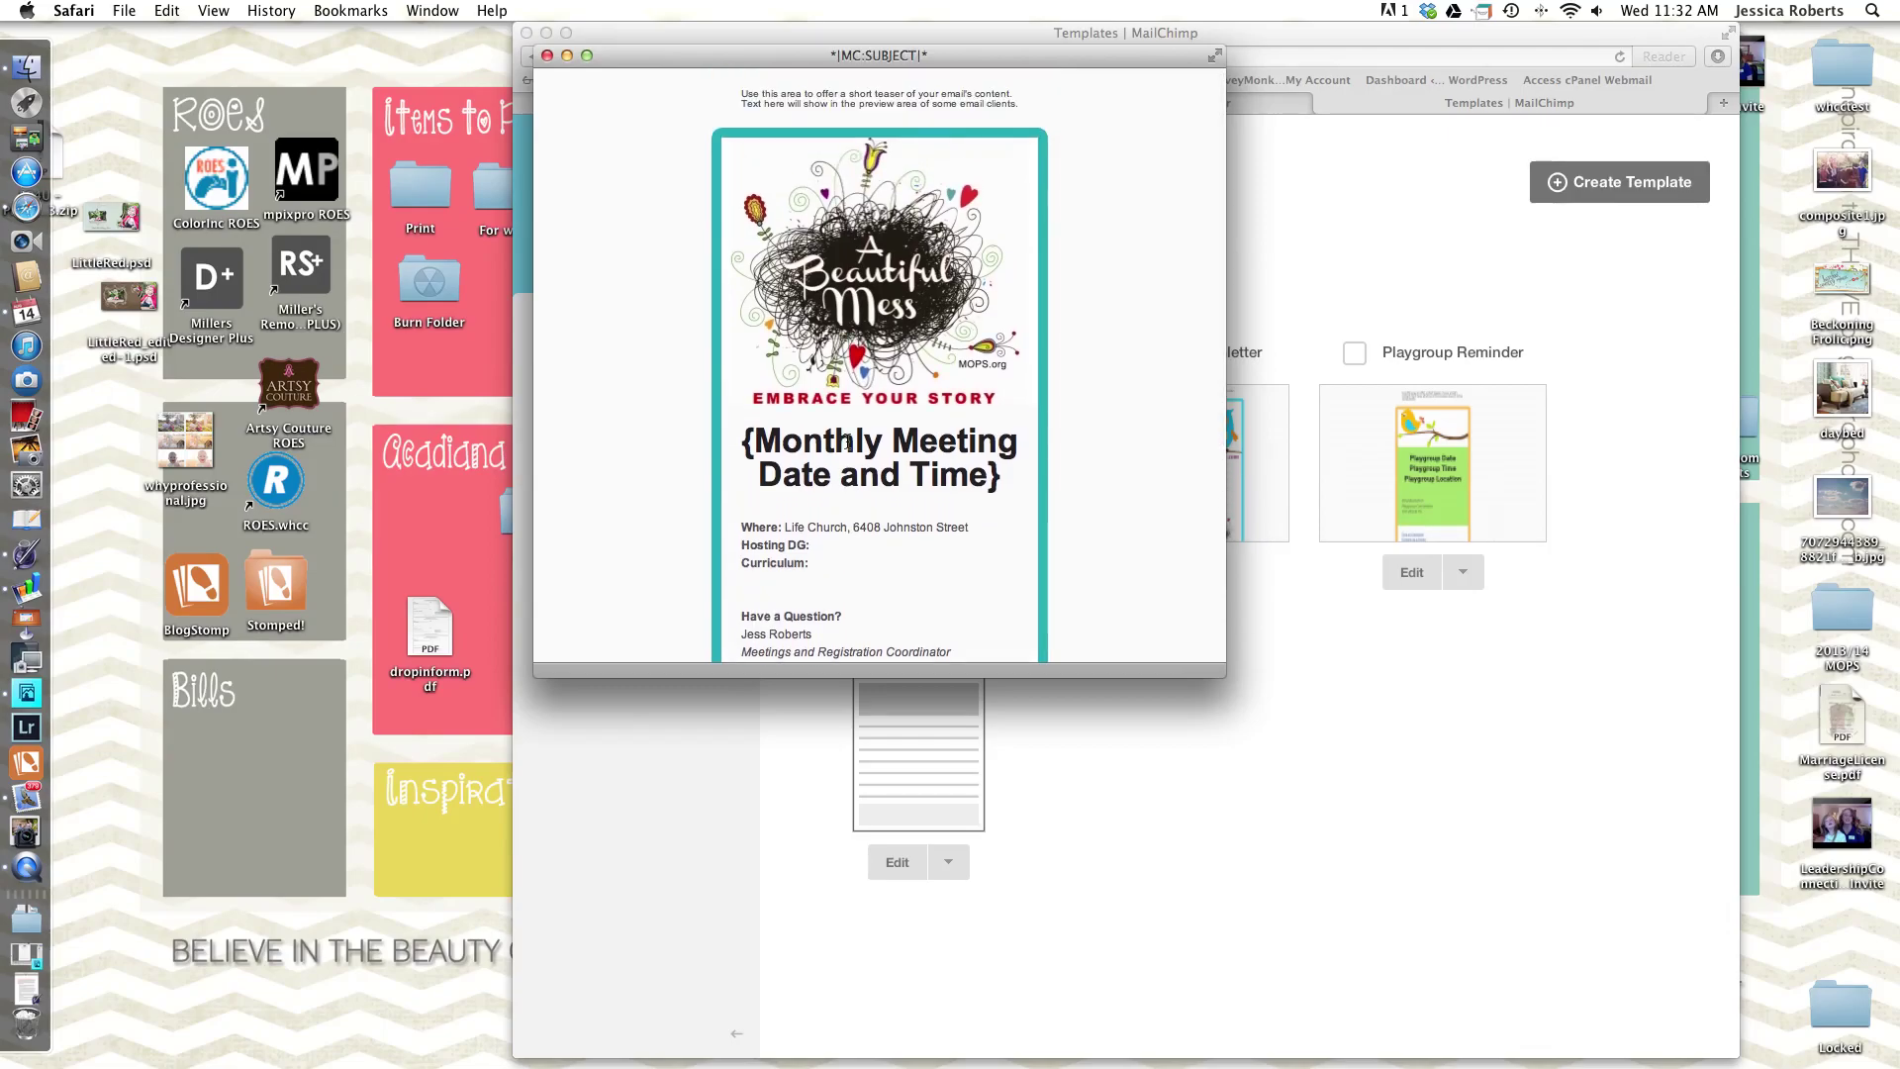
scroll(991, 461, down, 5)
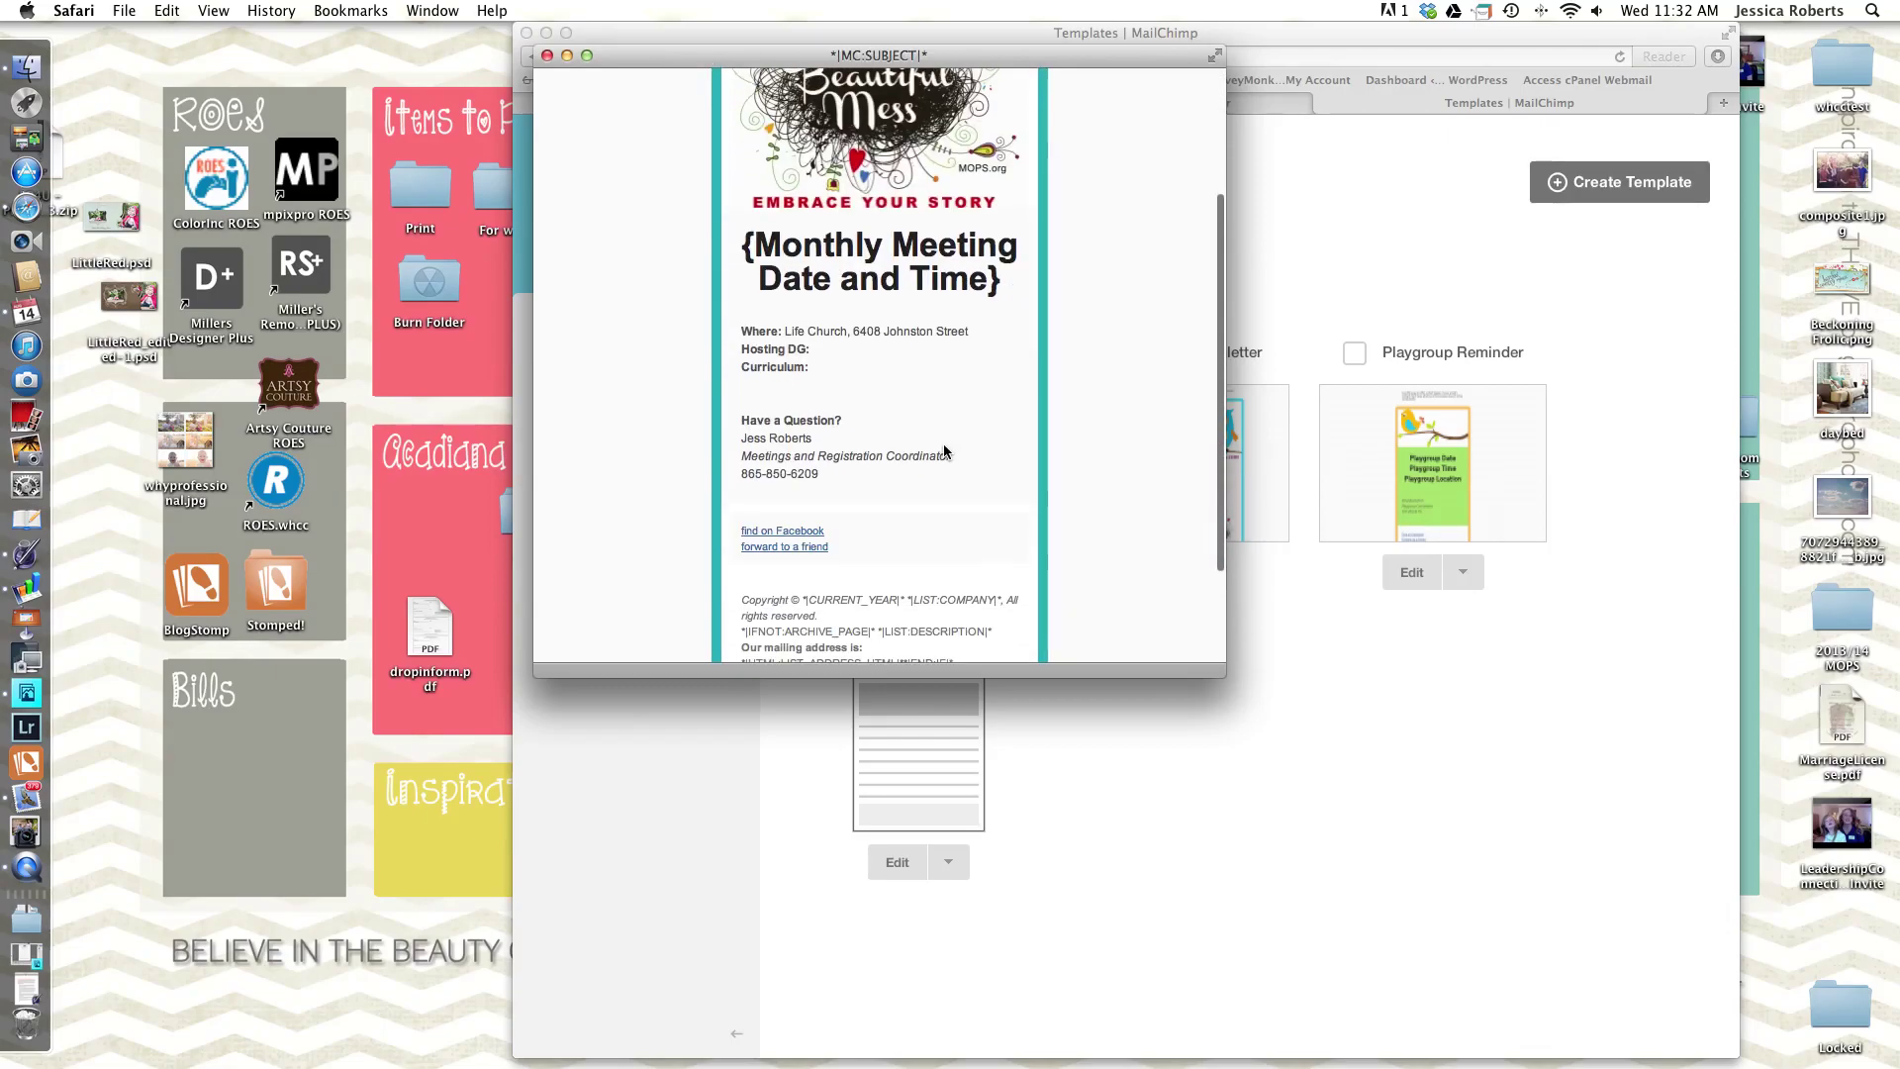
scroll(945, 453, down, 2)
scroll(942, 443, up, 7)
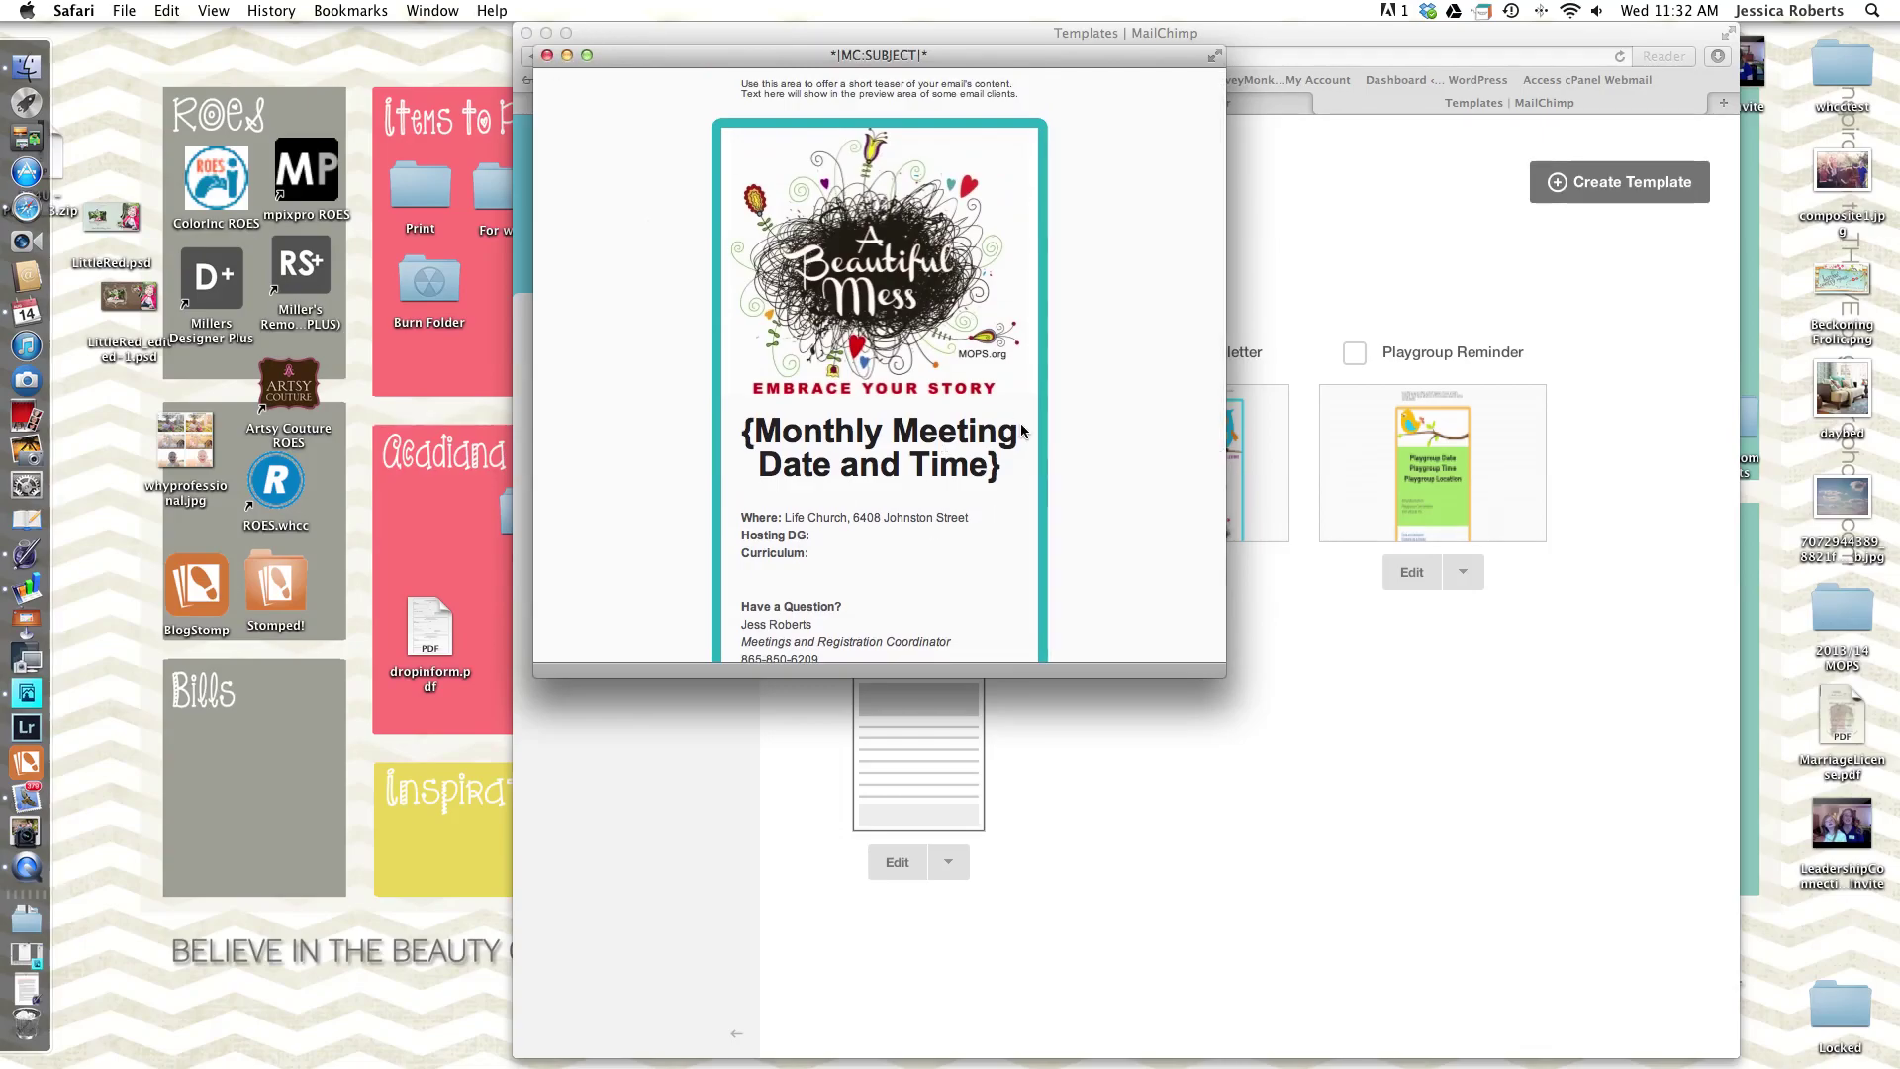
click(547, 57)
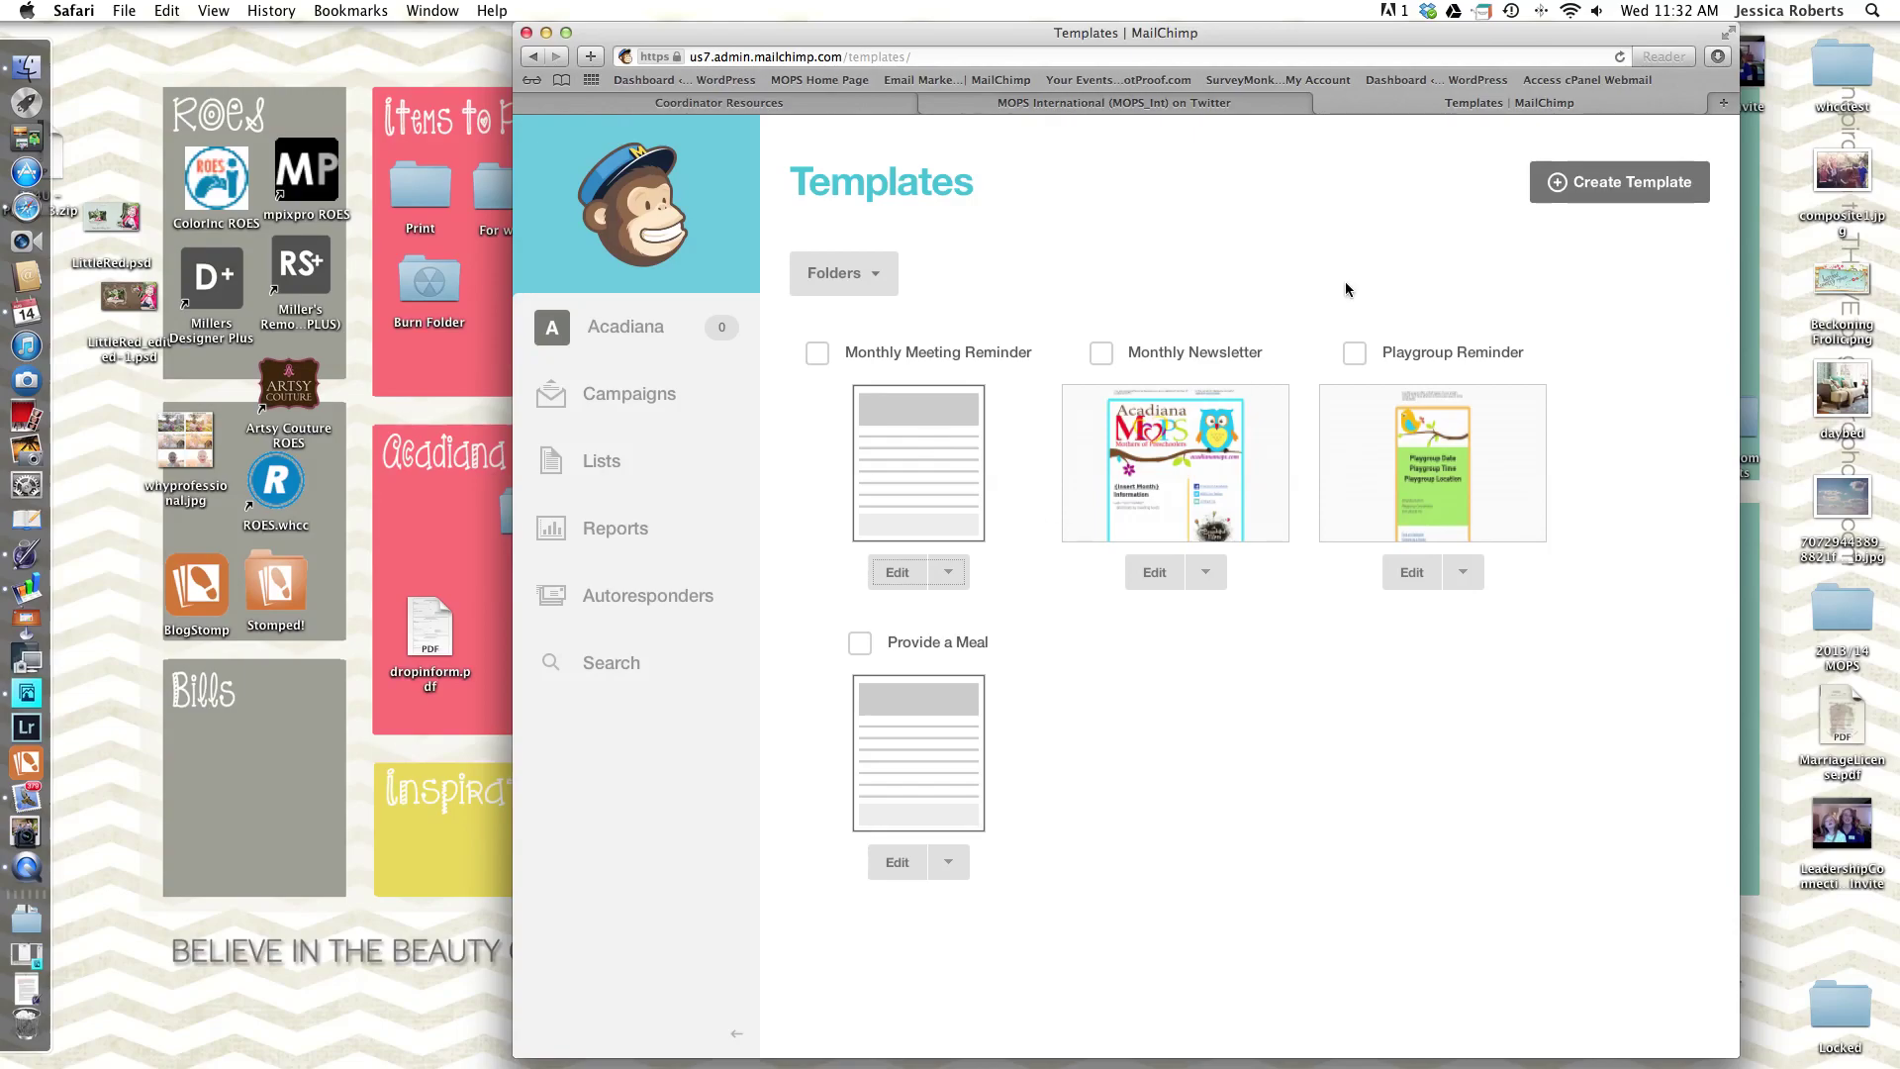
From the campaign templates, start a campaign with the Monthly Meeting Reminder and choose the 2013-2014 MOPS Members list as recipients
click(650, 188)
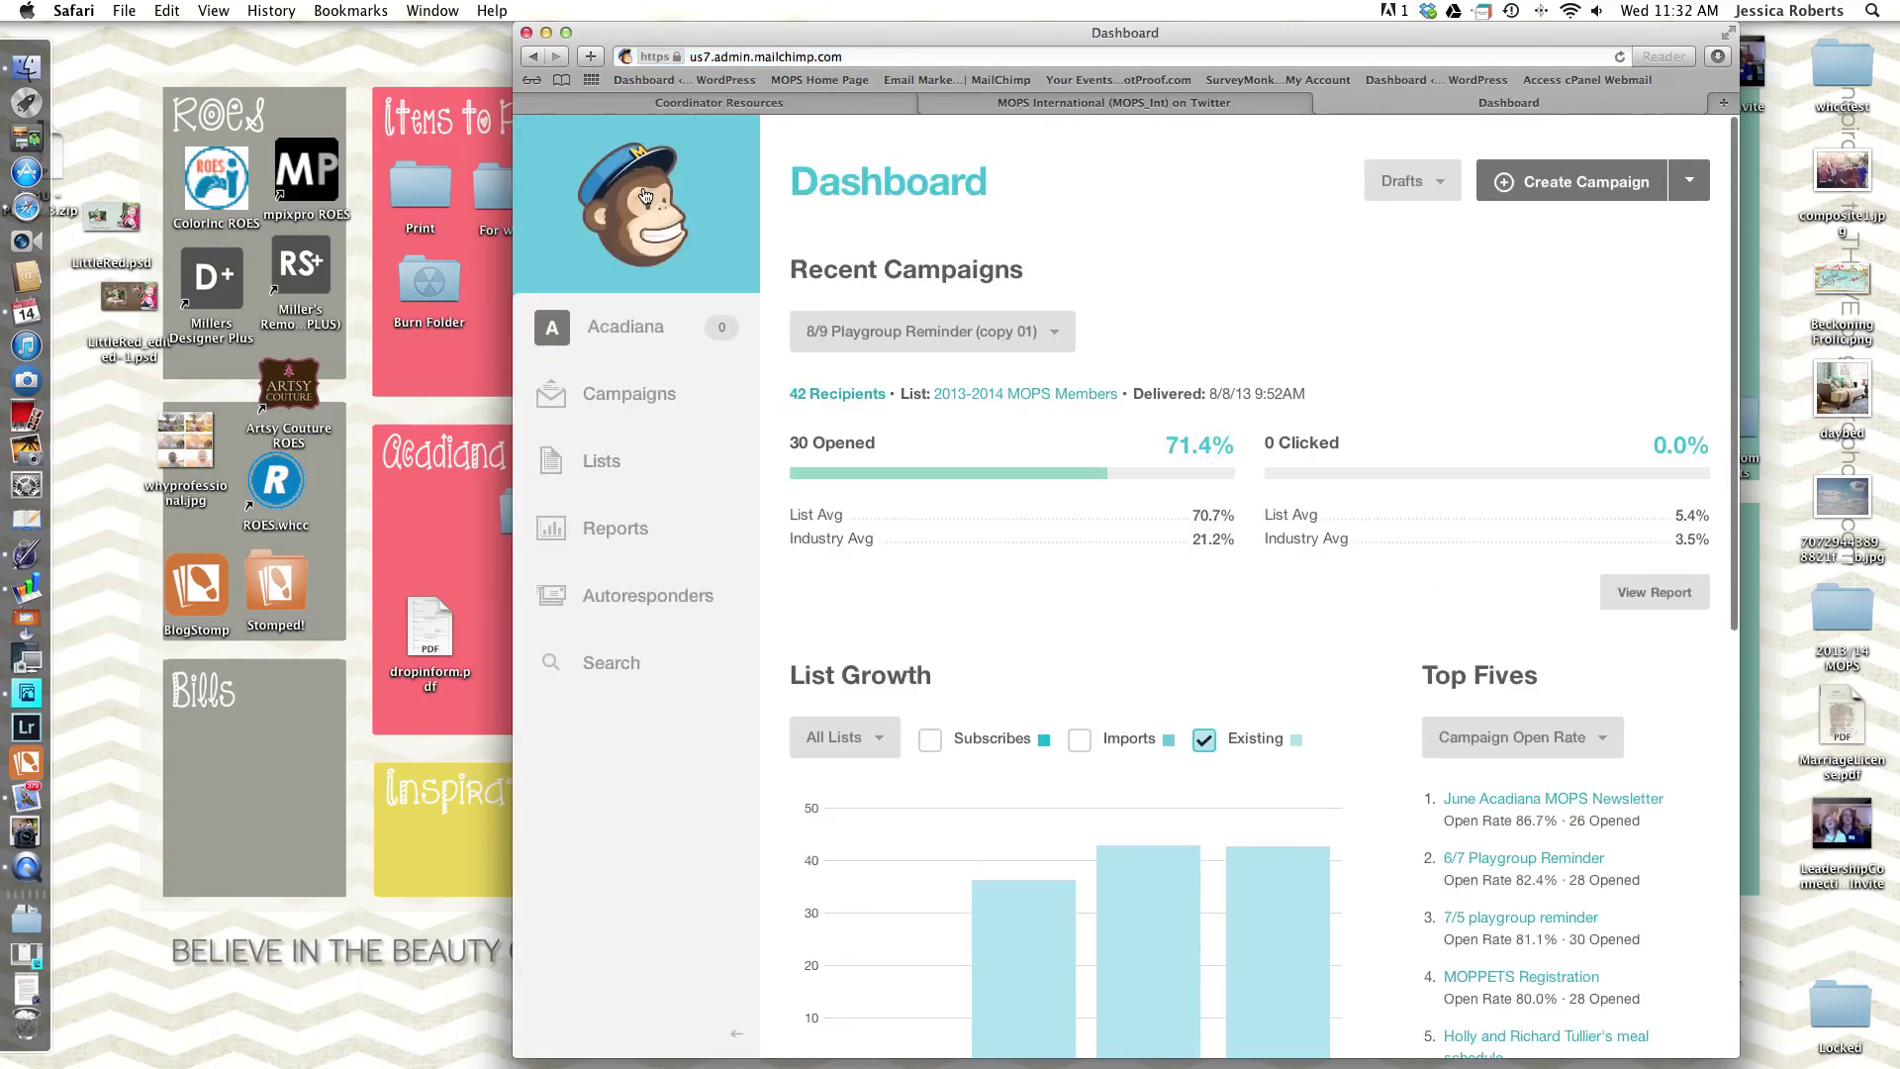
click(633, 396)
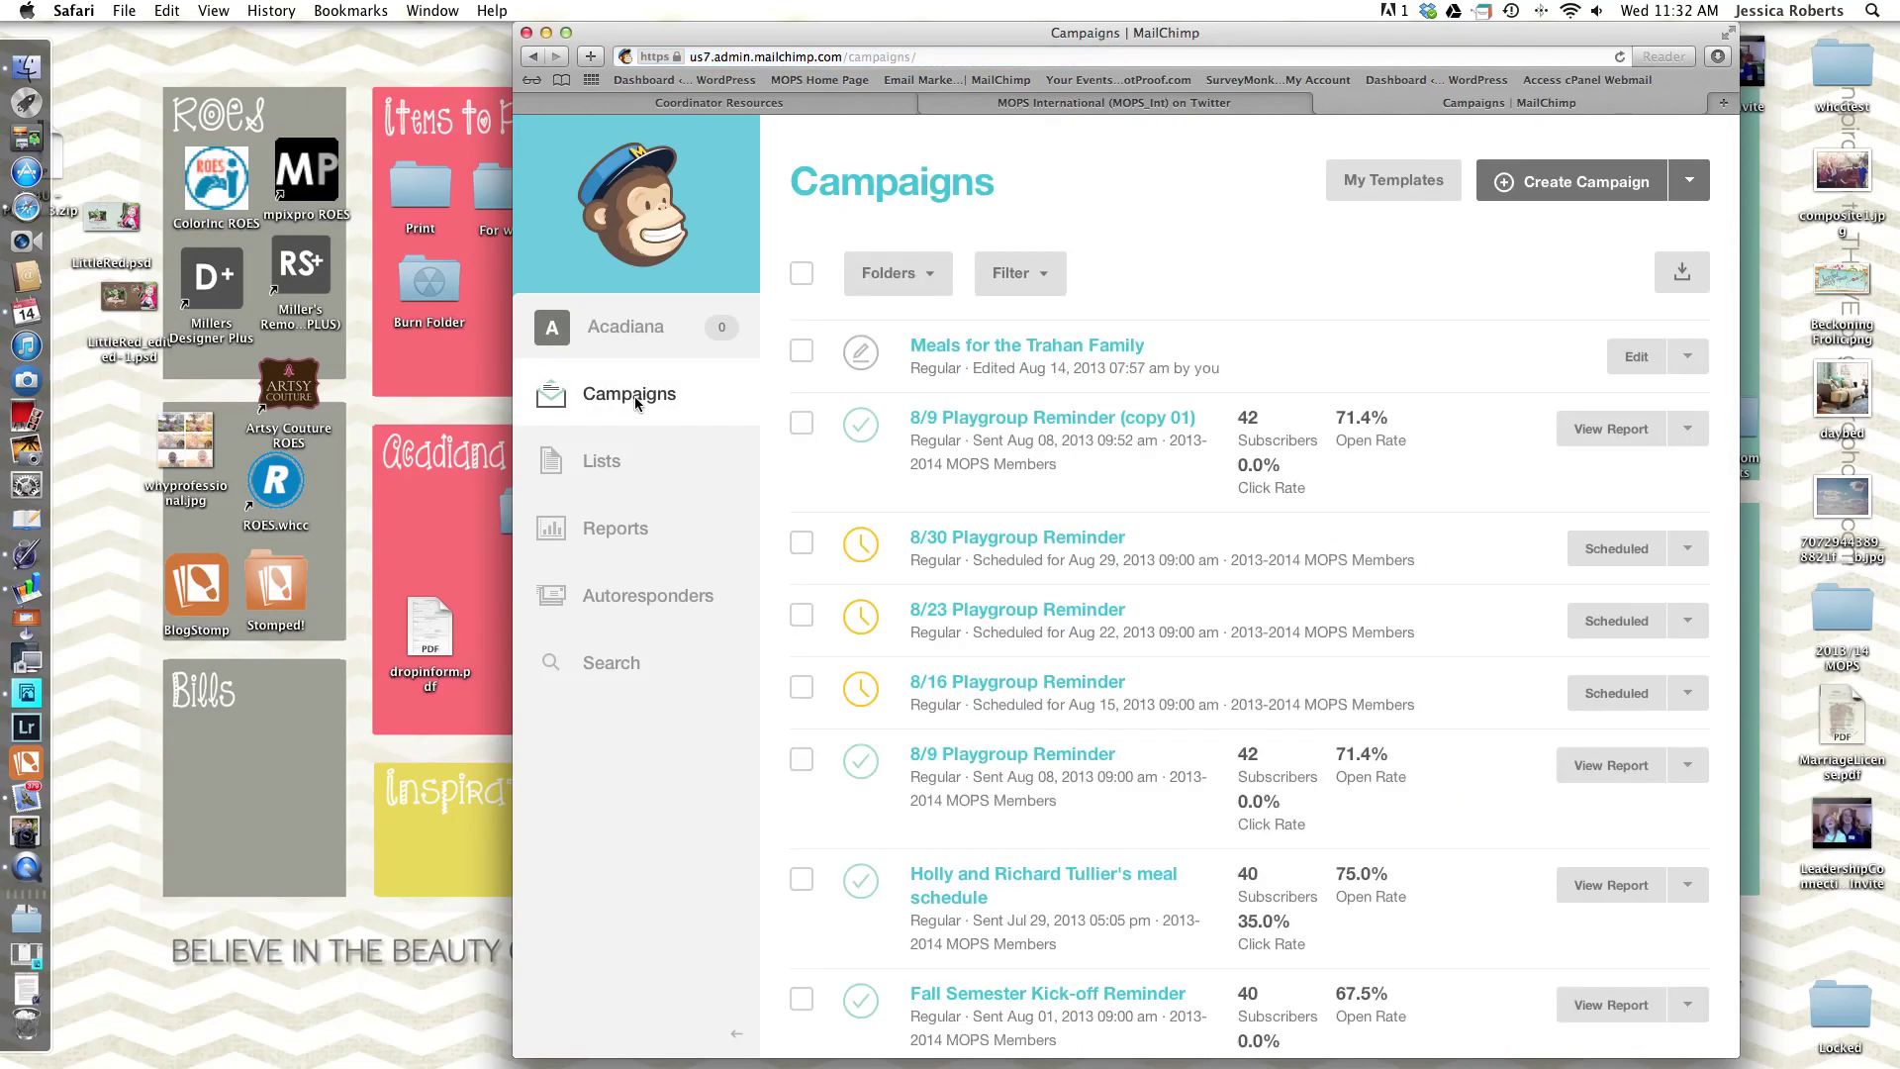
click(1383, 188)
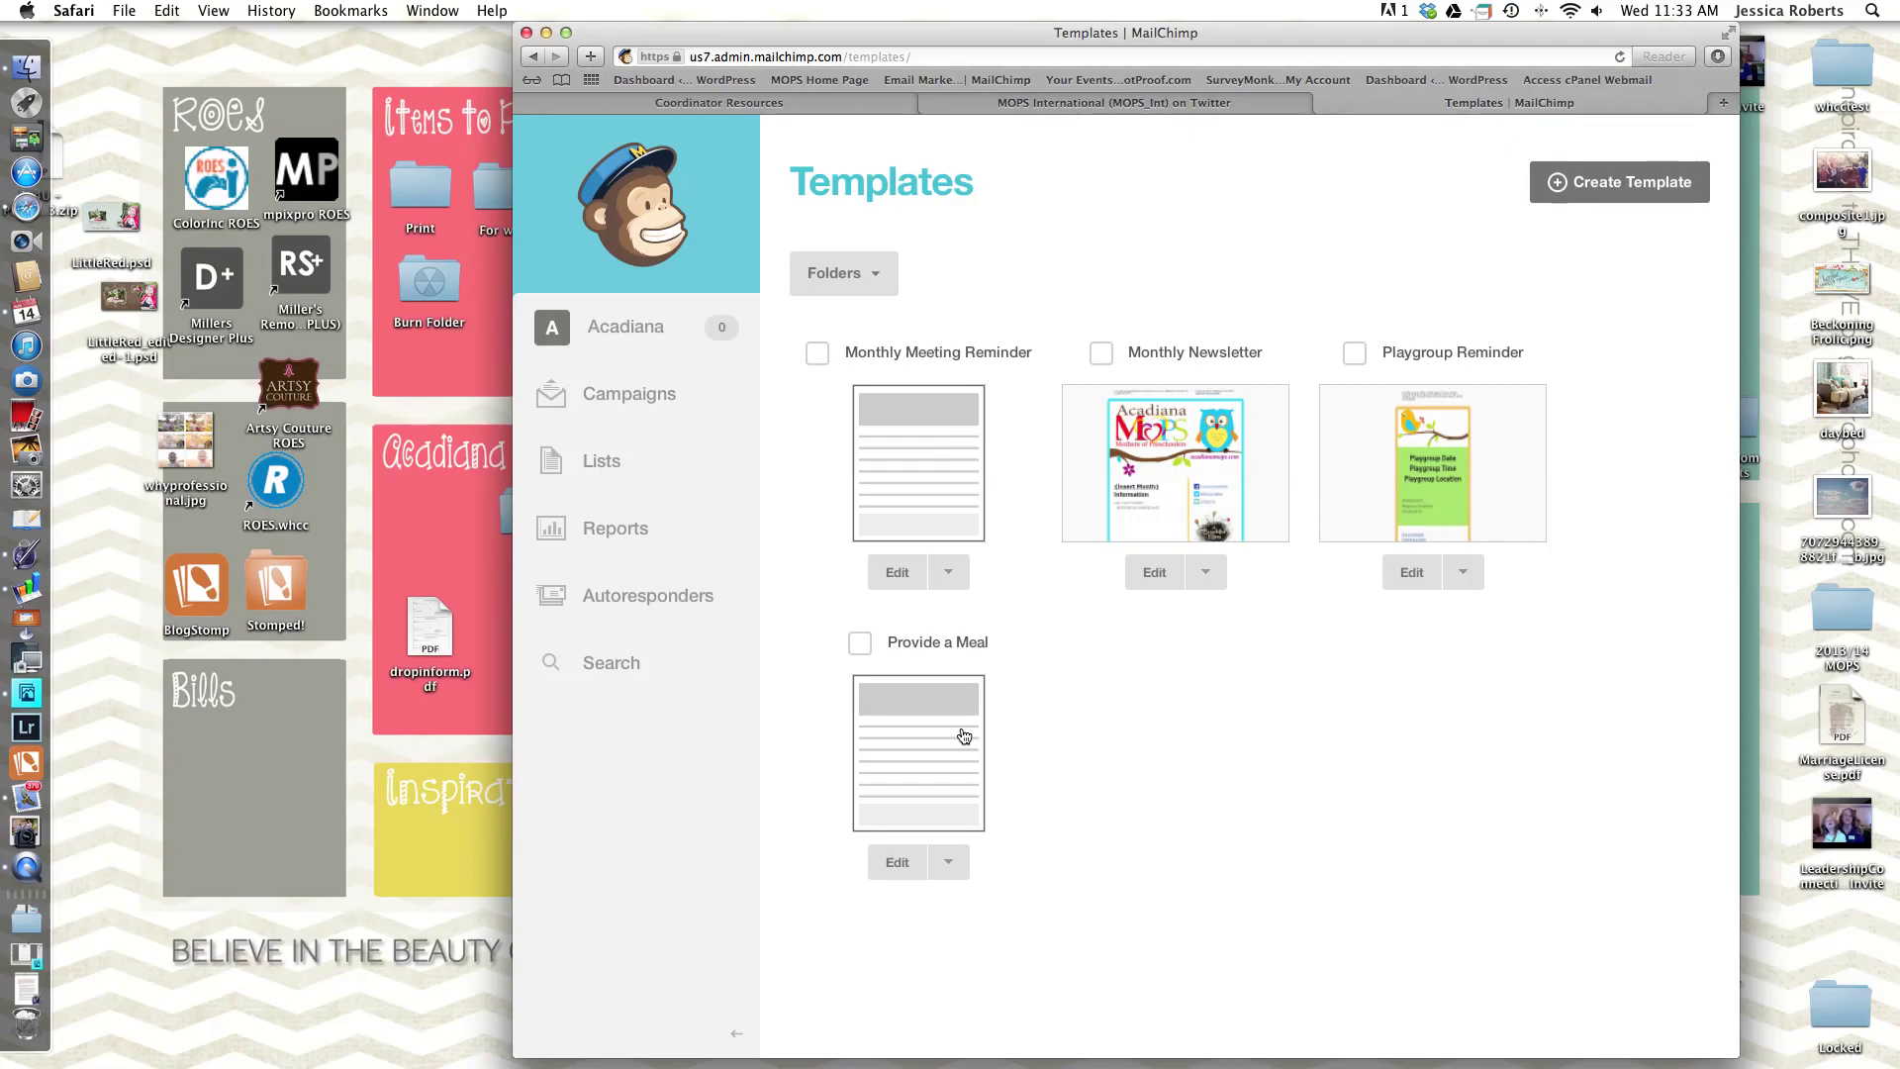
click(950, 574)
click(953, 616)
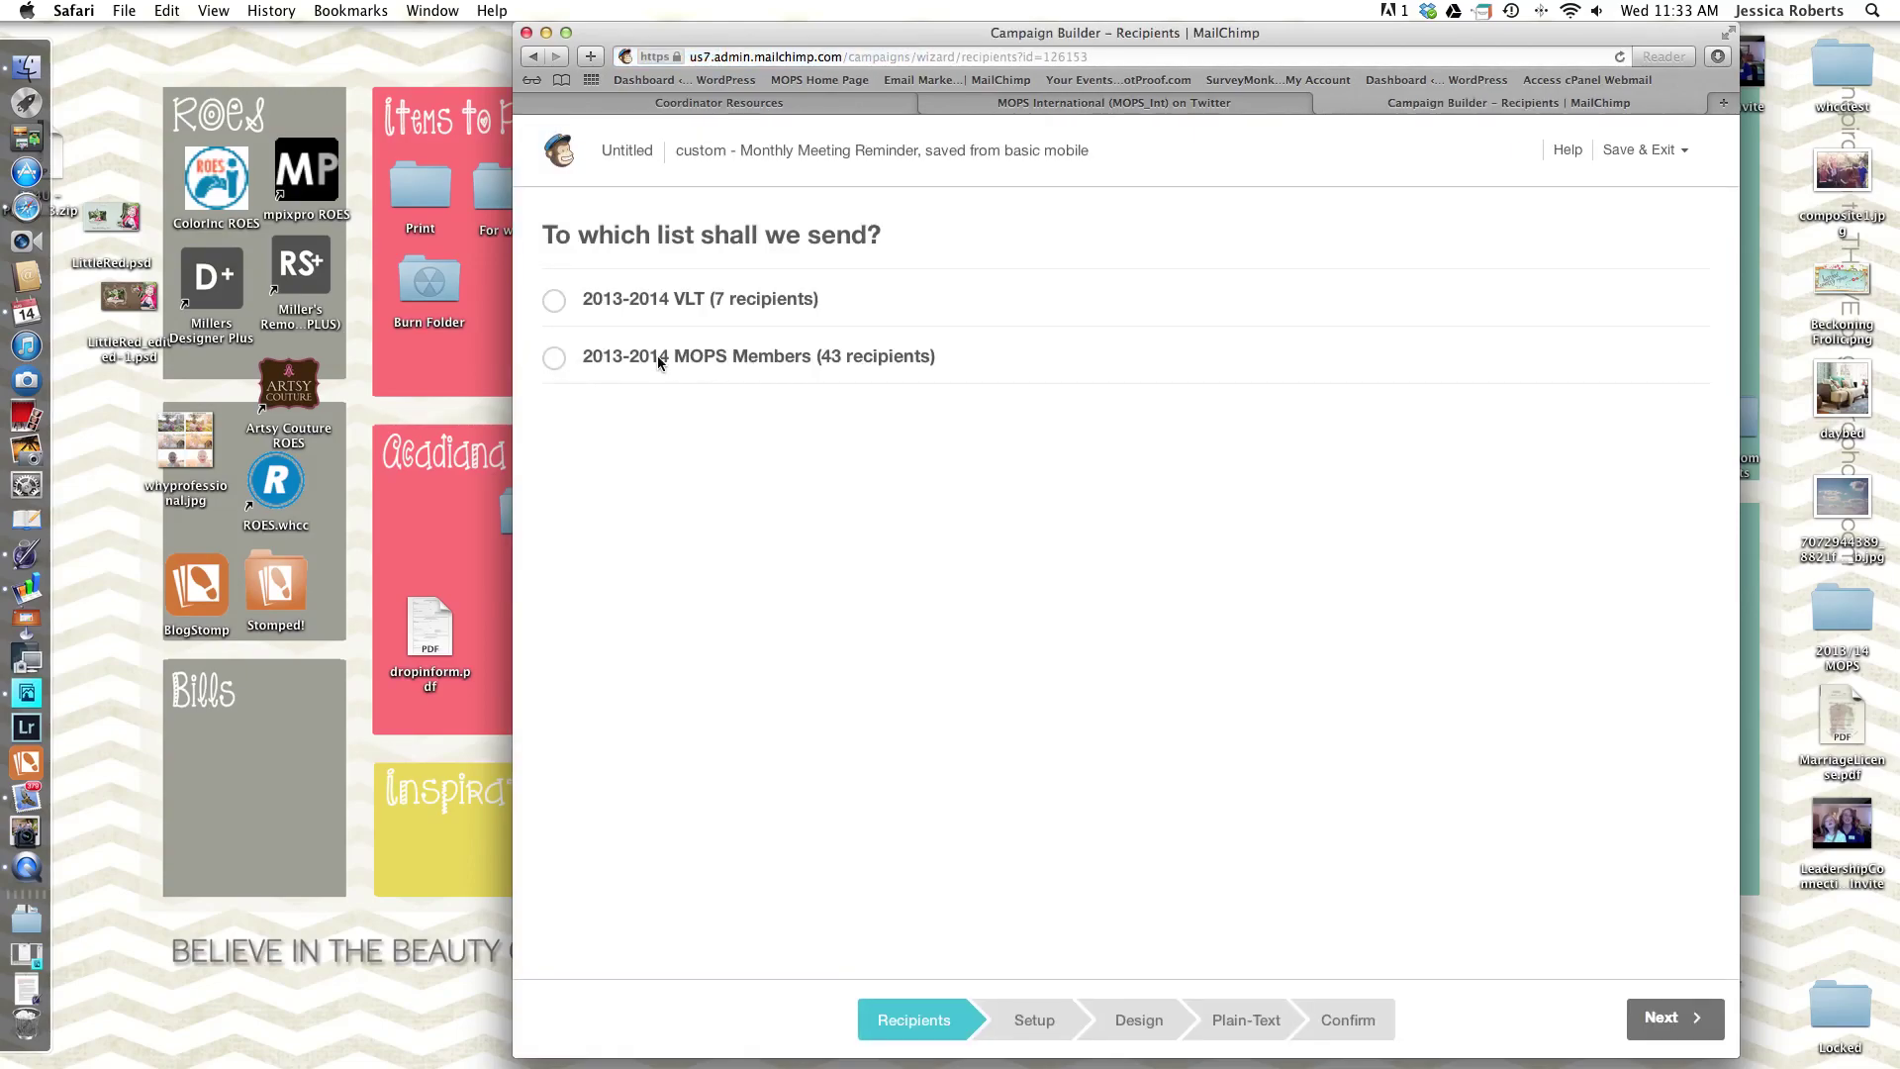
click(555, 358)
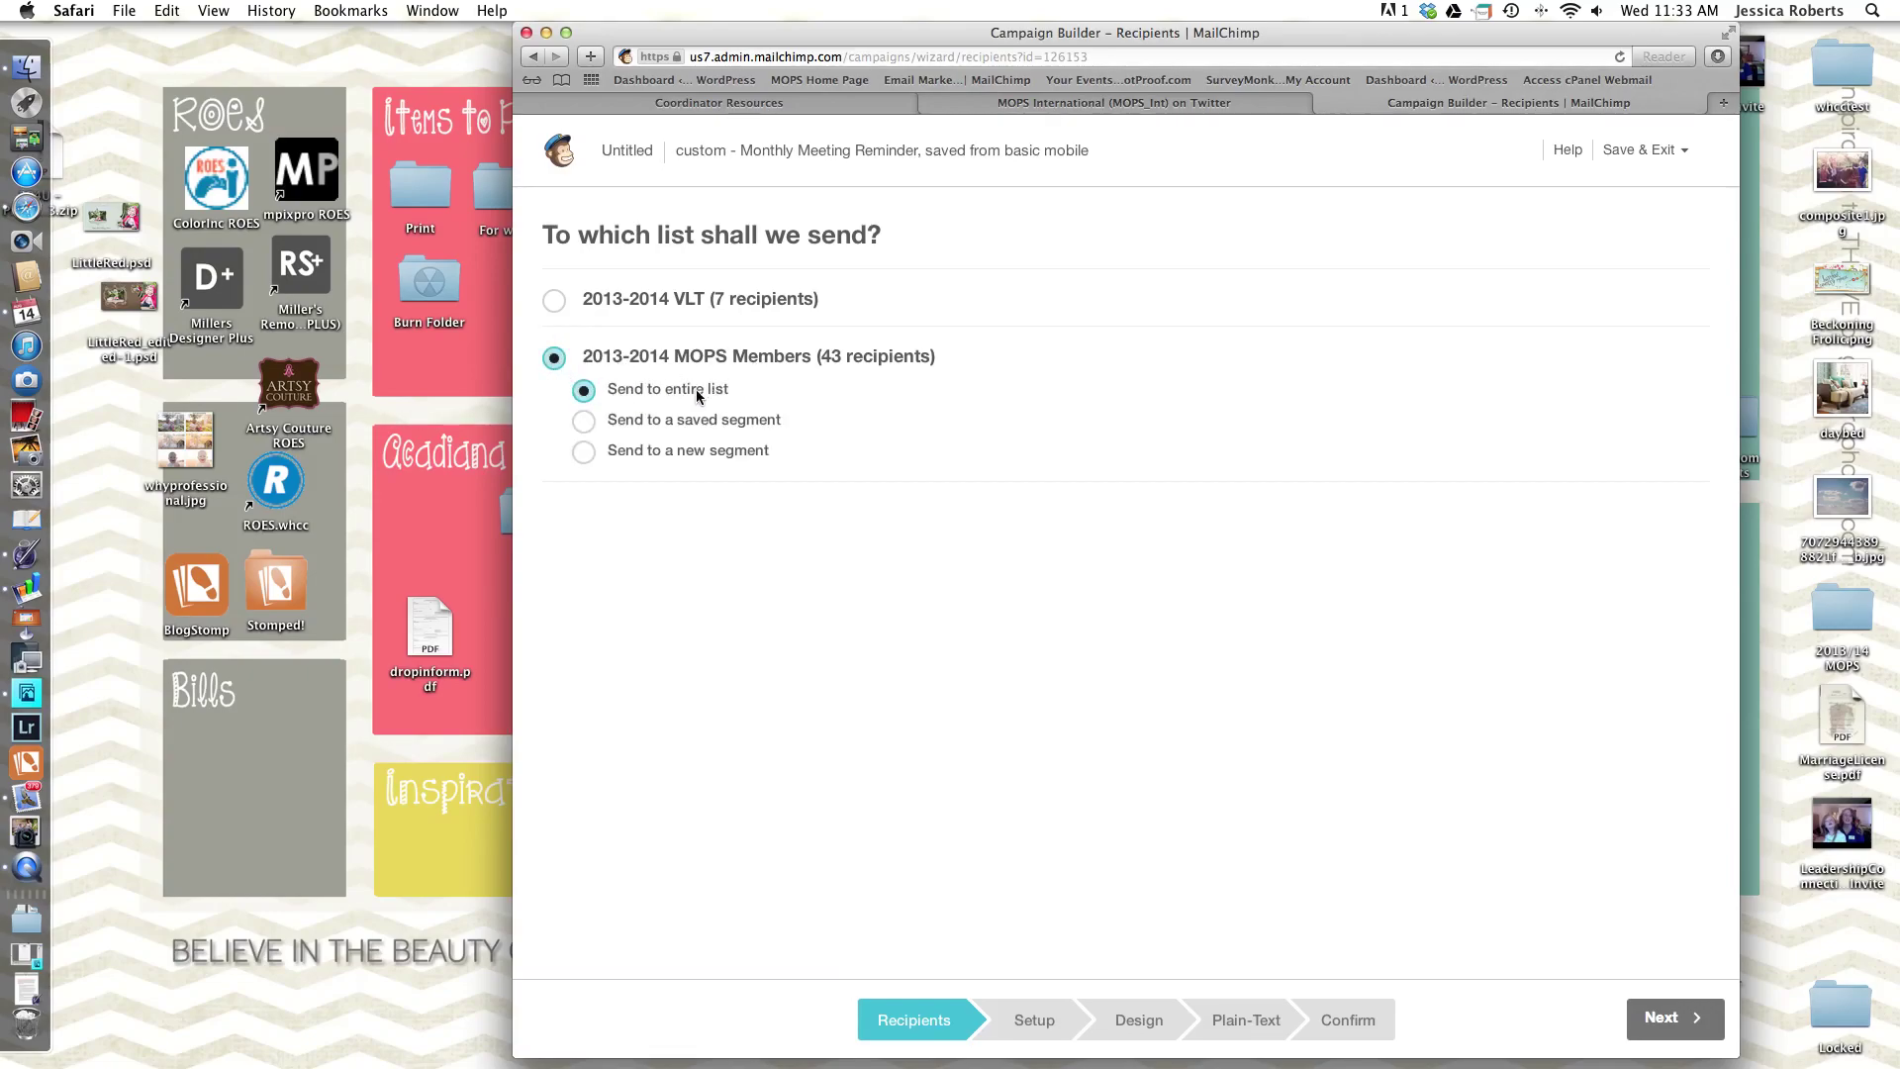
Continue to the campaign setup and name the campaign "September Meeting Reminder"
click(1675, 1018)
click(635, 342)
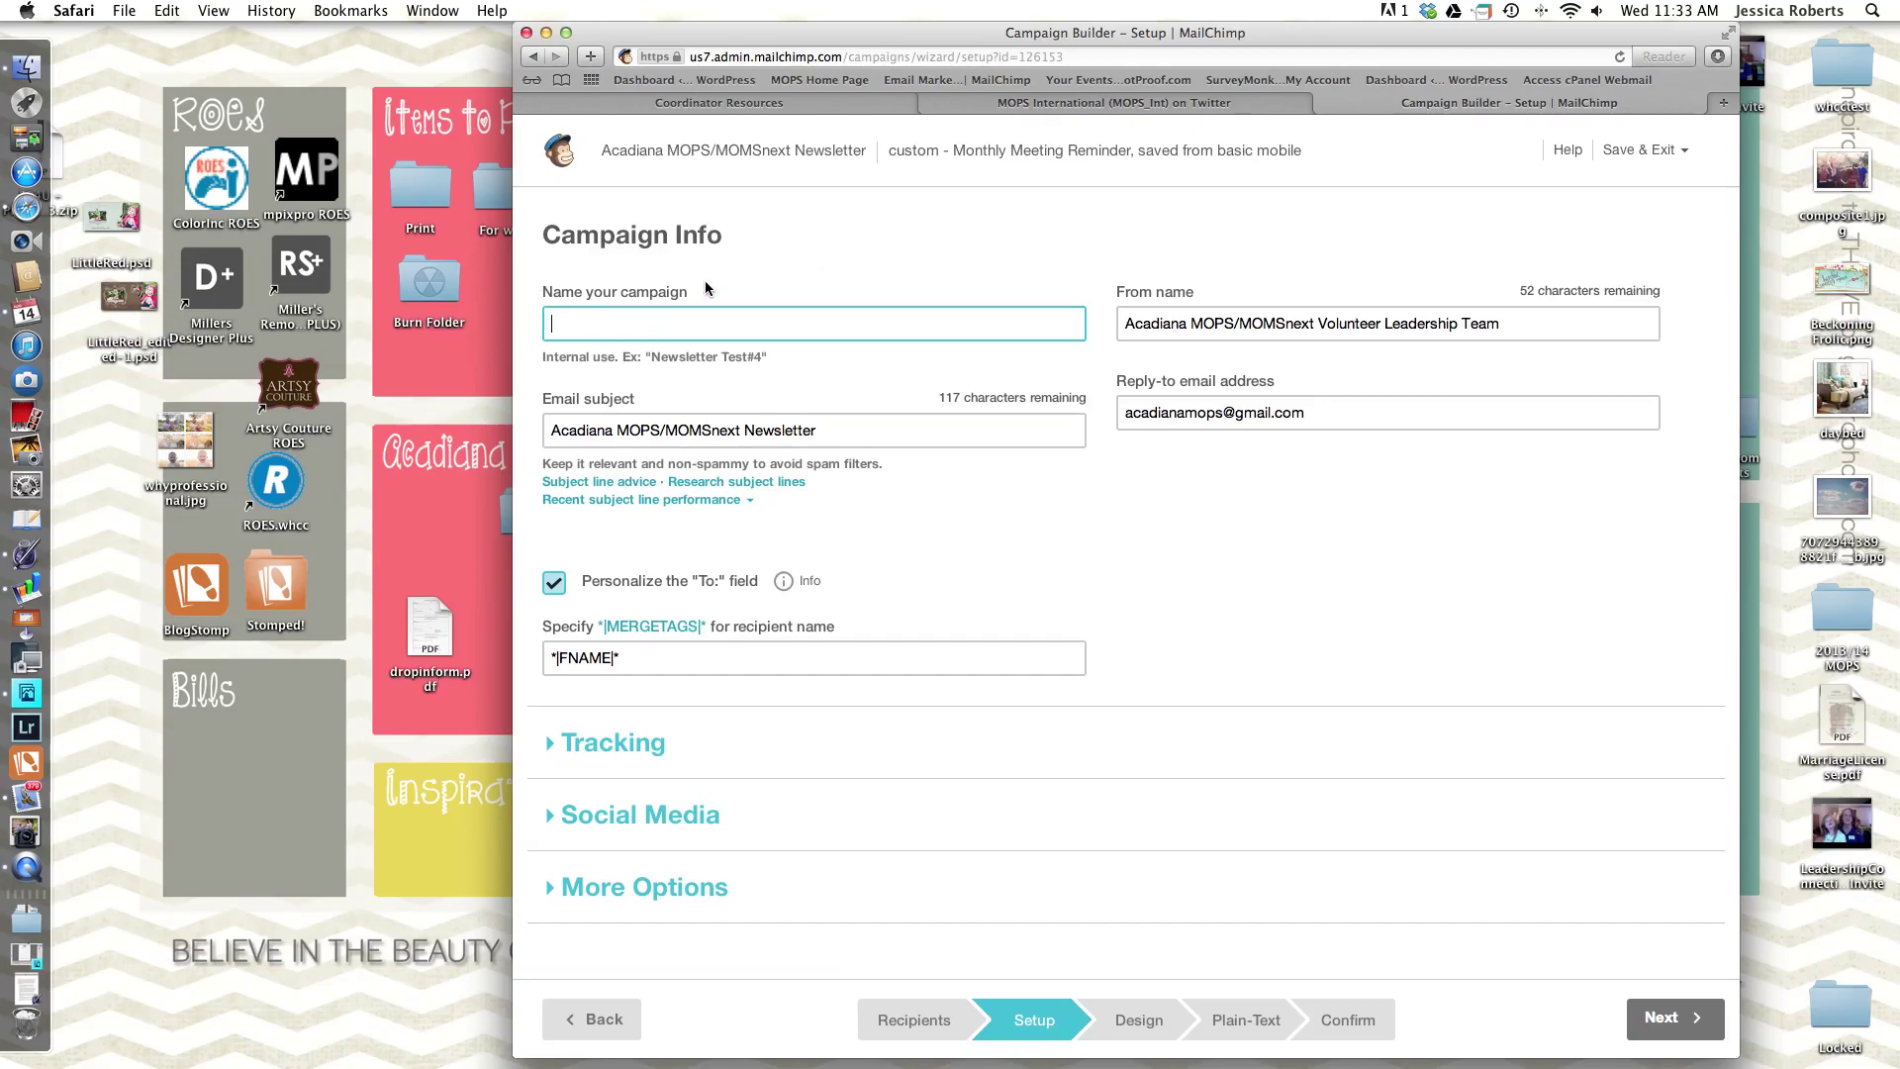
text(September Meeting Reminder)
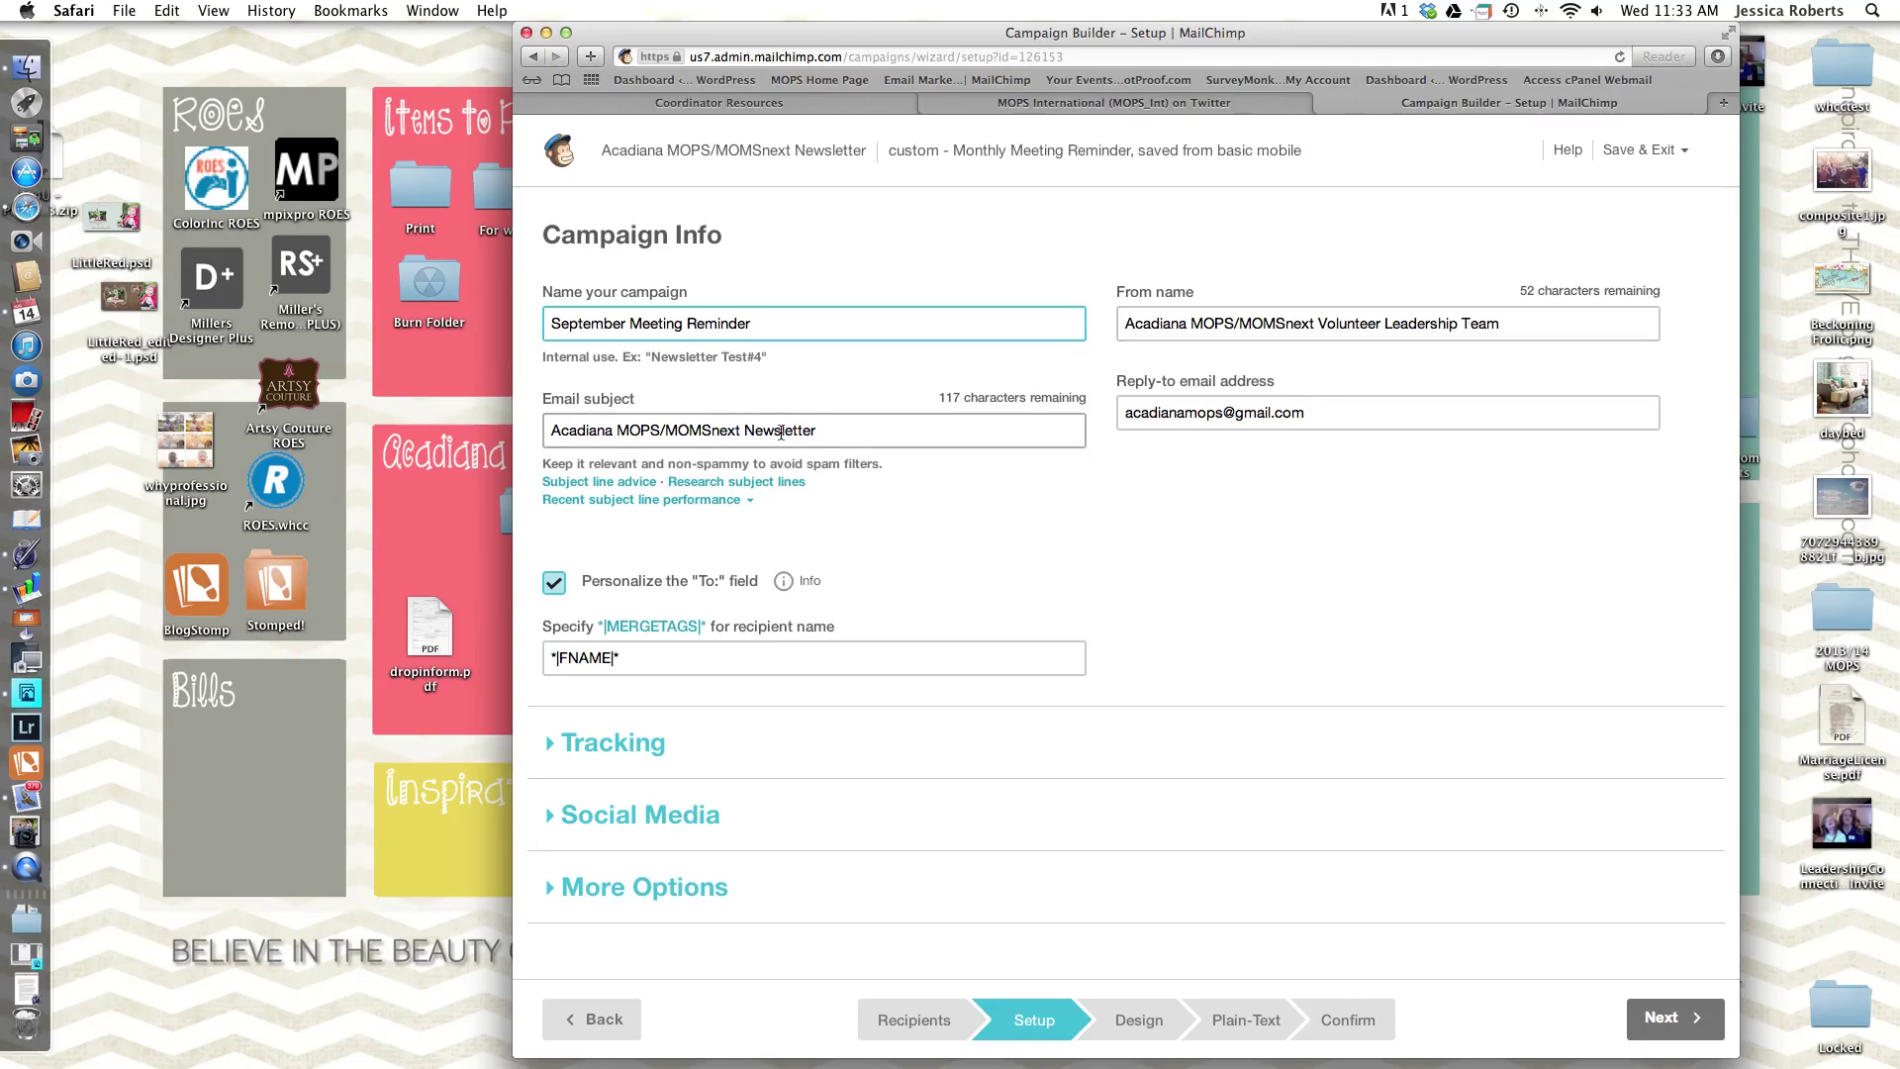
Replace the email subject with "Acadiana MOPS September Meeting Reminder"
click(887, 428)
drag(822, 413, 530, 414)
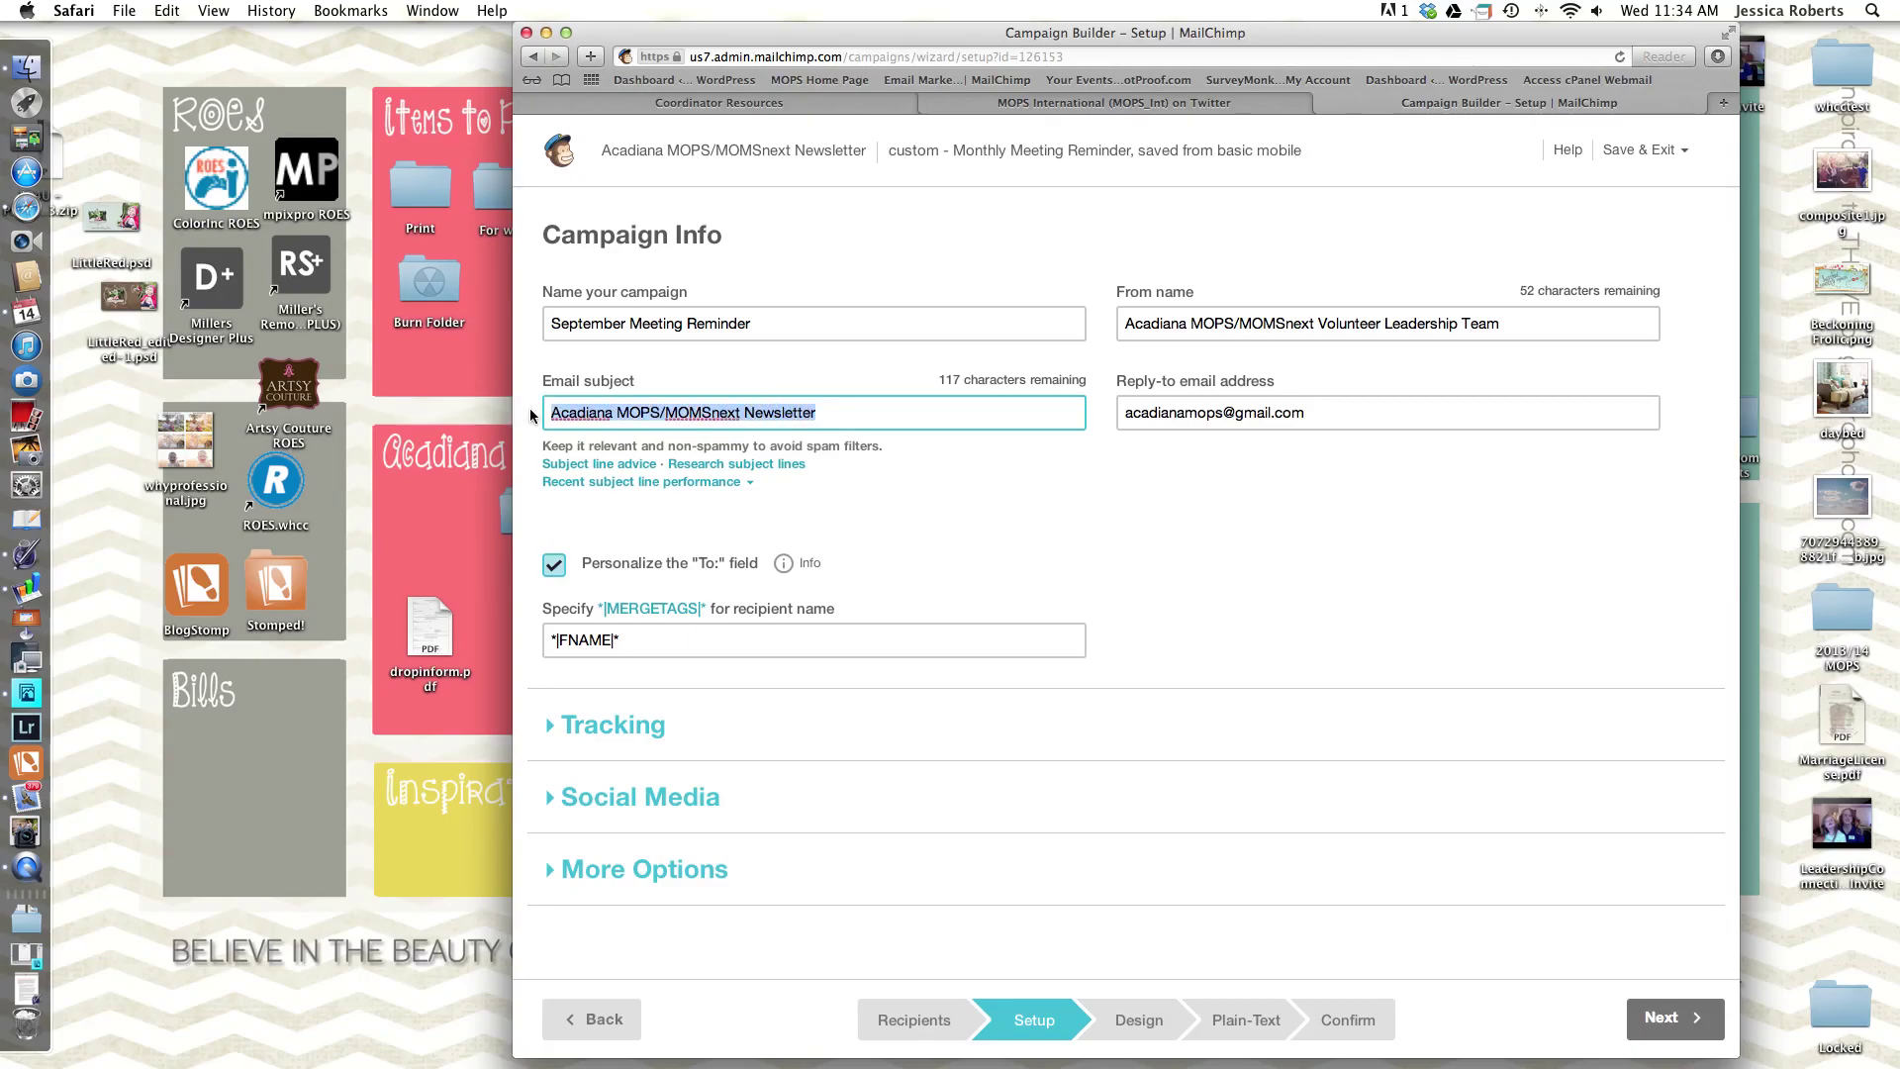
text(MOPS Meeting Me)
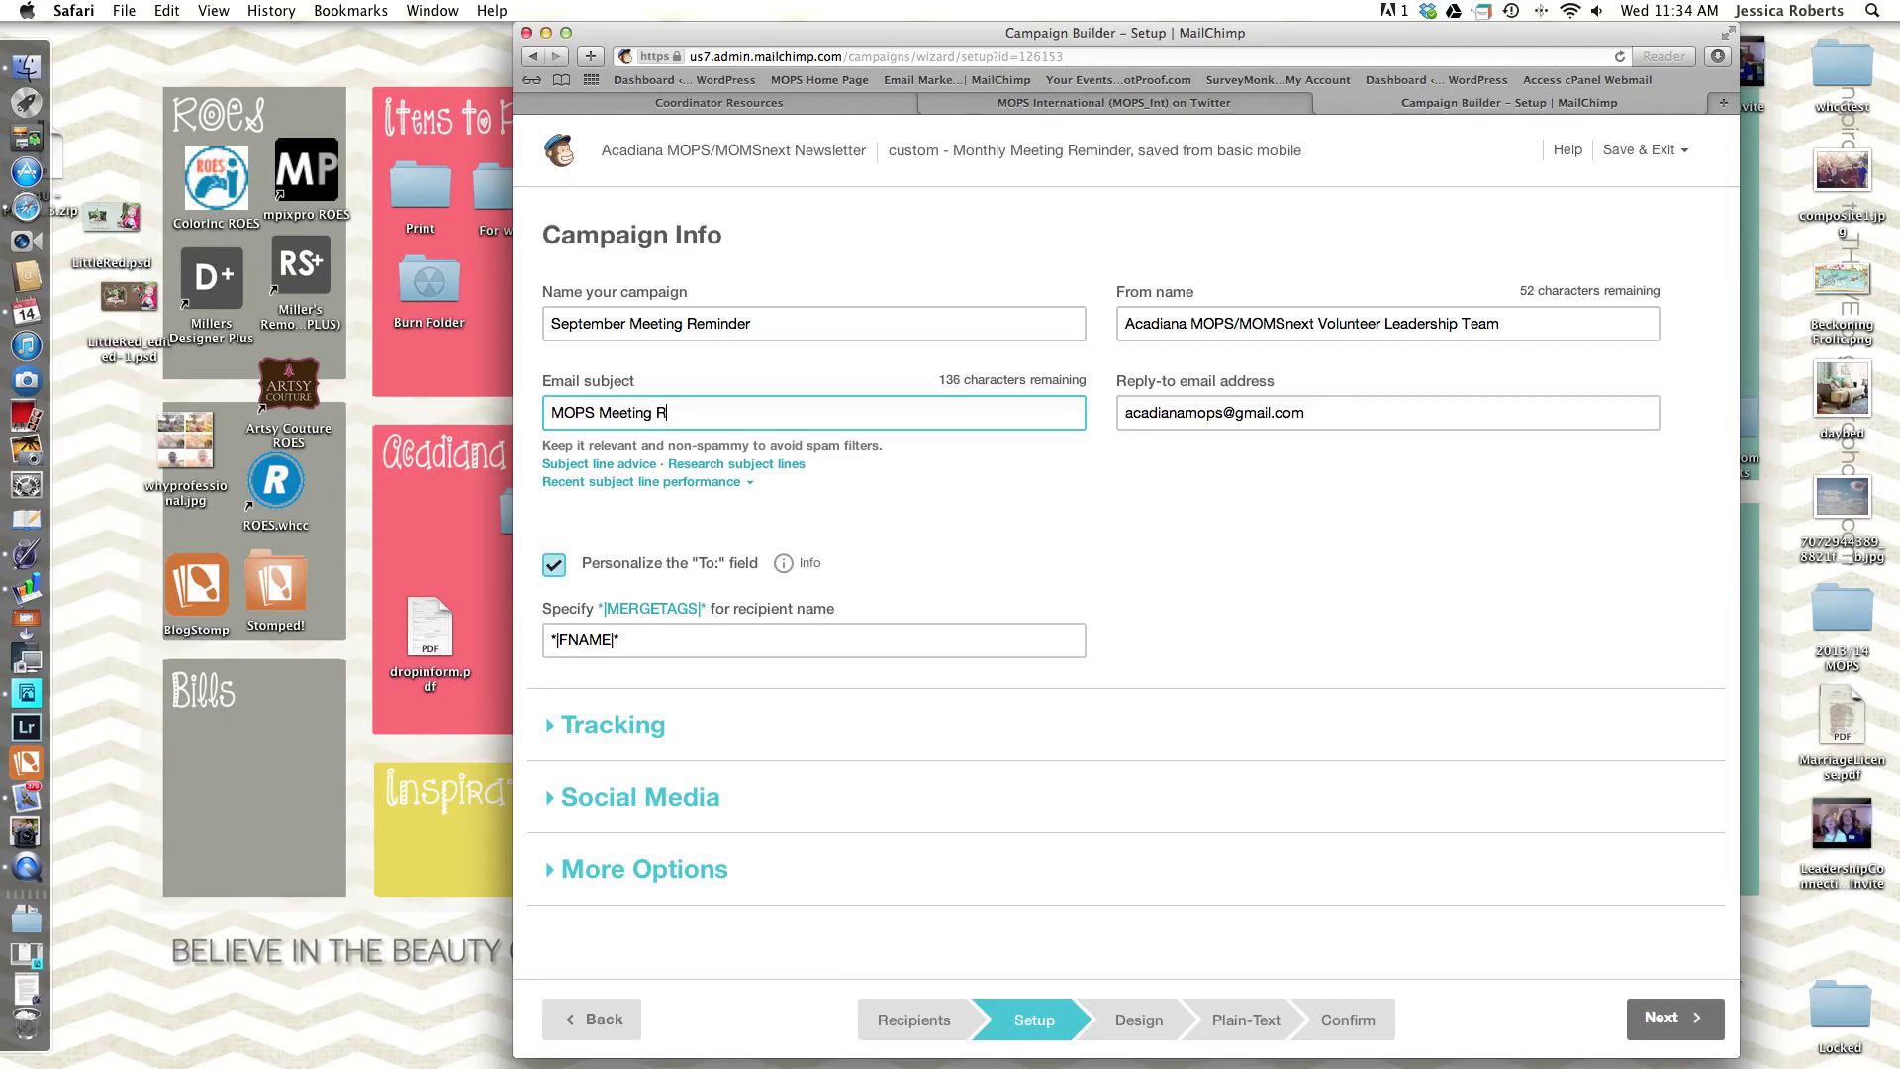
text(Acadiana )
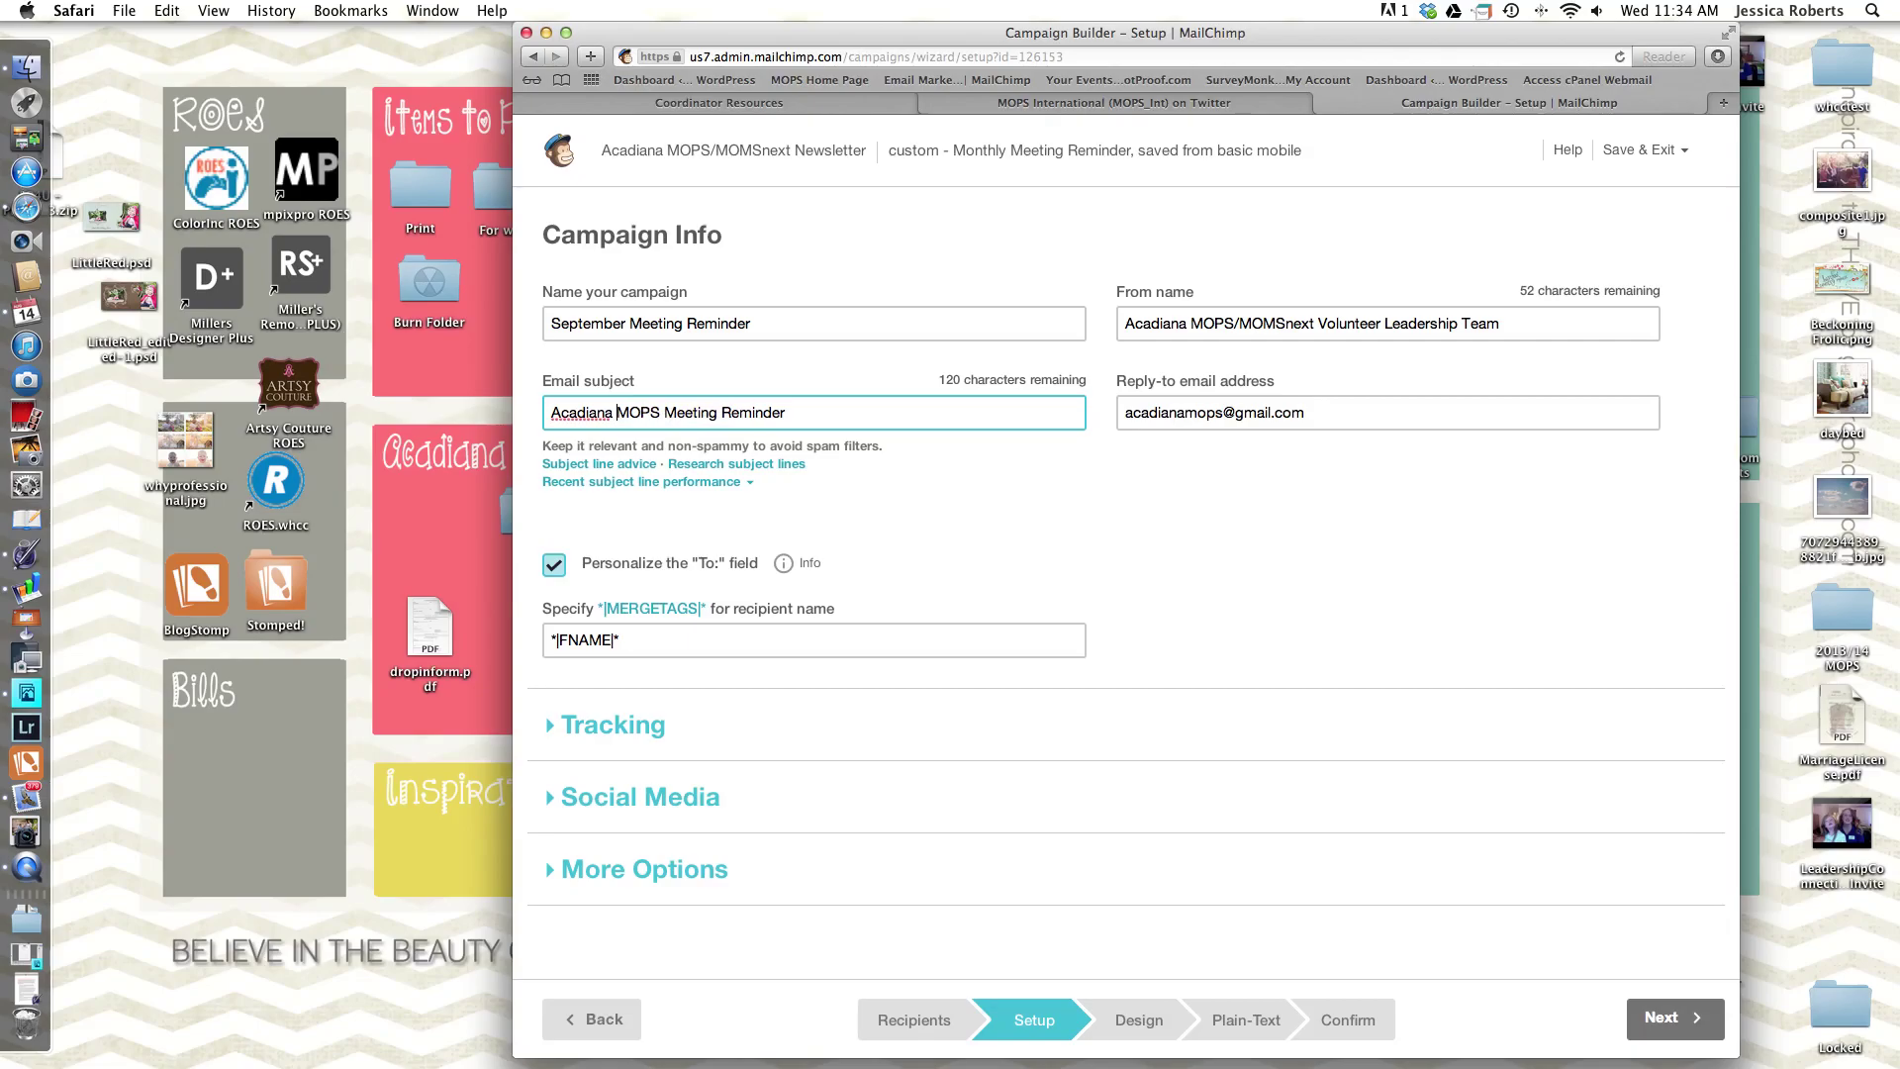
text(Septmeber)
key(BackSpace)
click(695, 434)
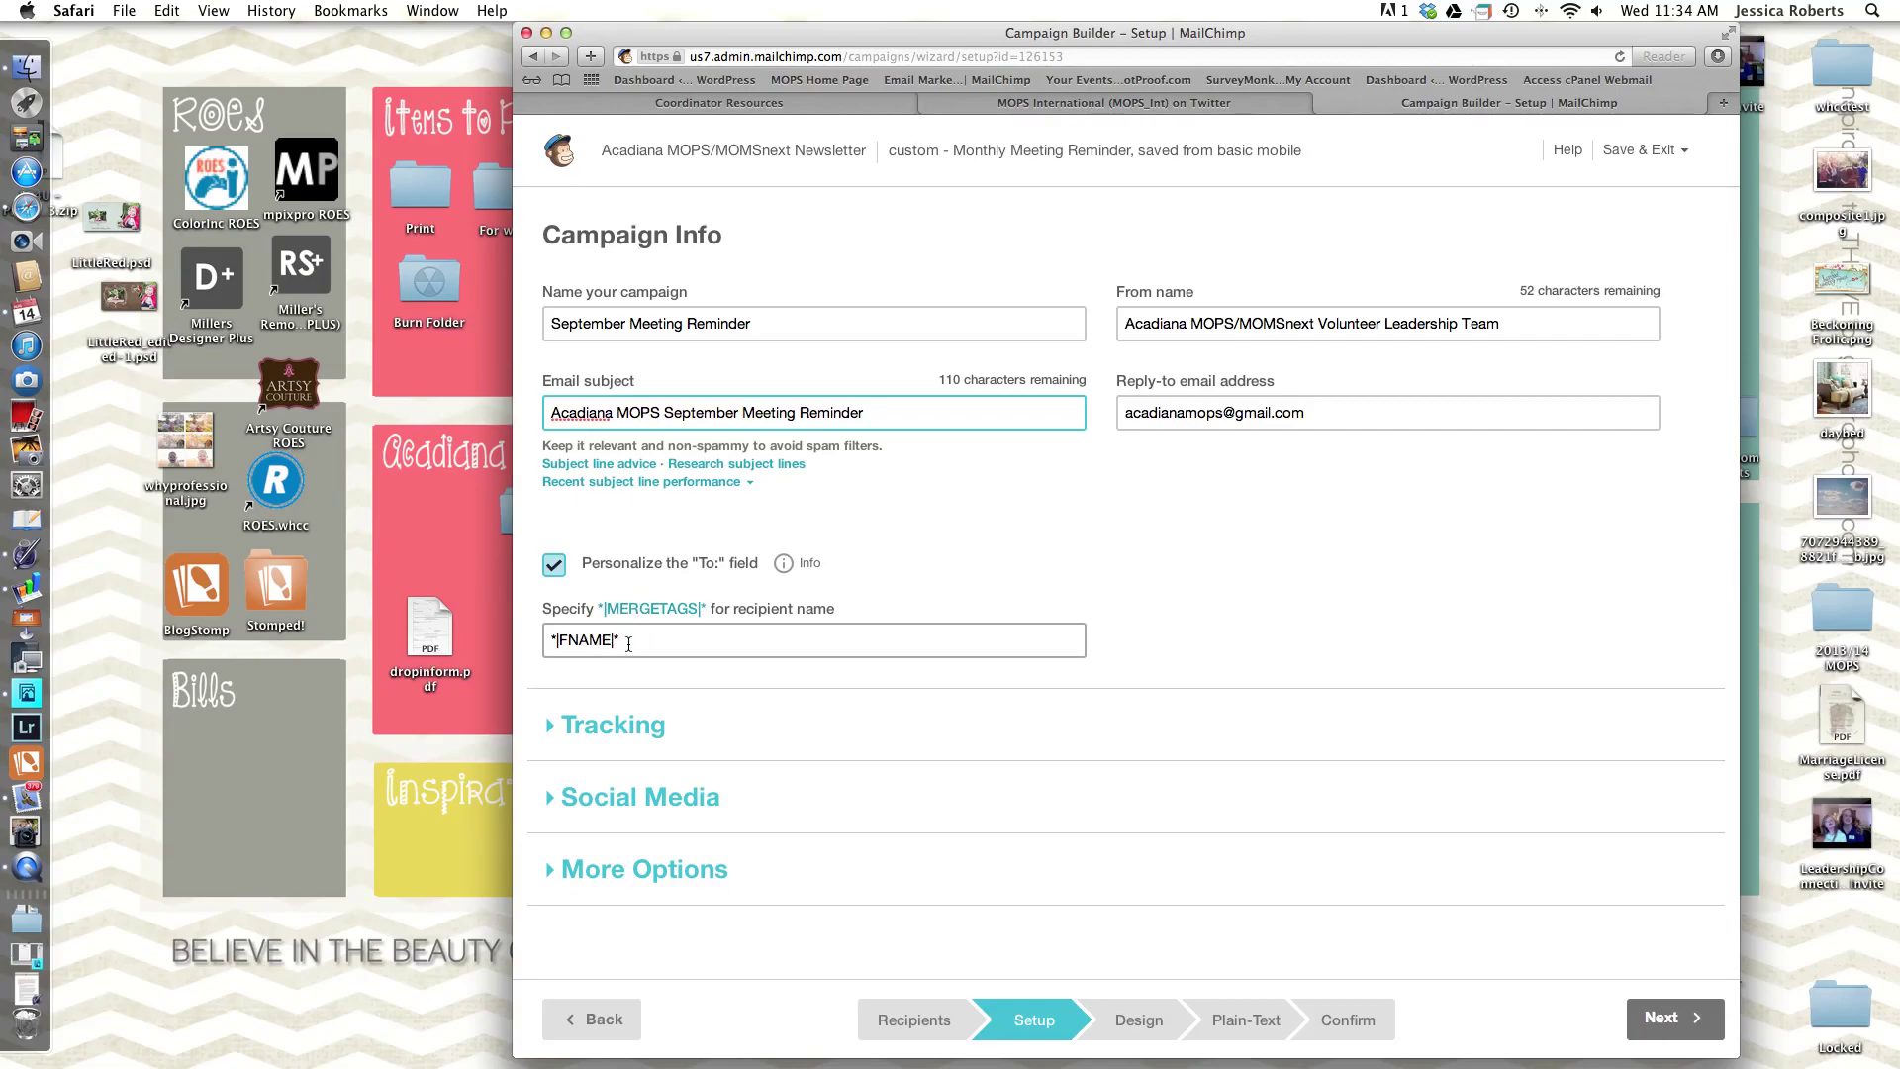
Continue to the design stage and look over the template's layout
click(1679, 1028)
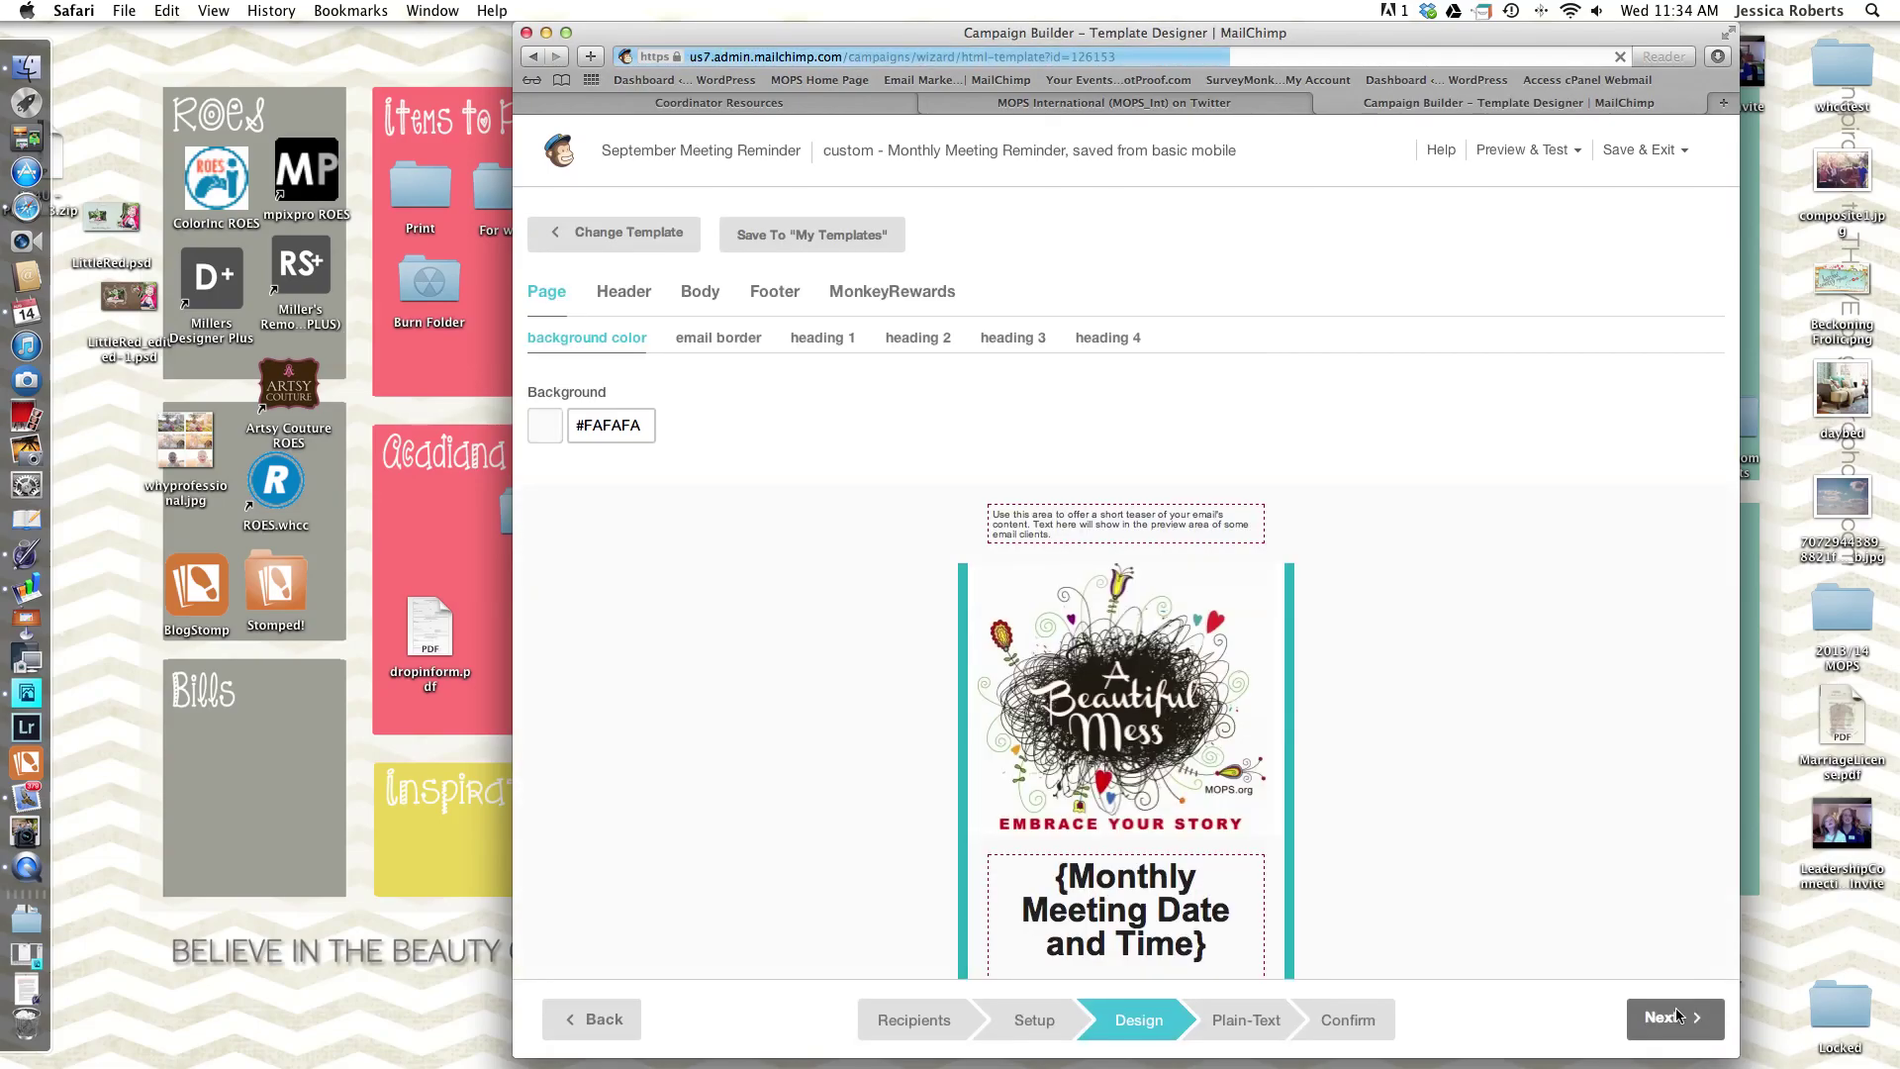
scroll(930, 772, down, 5)
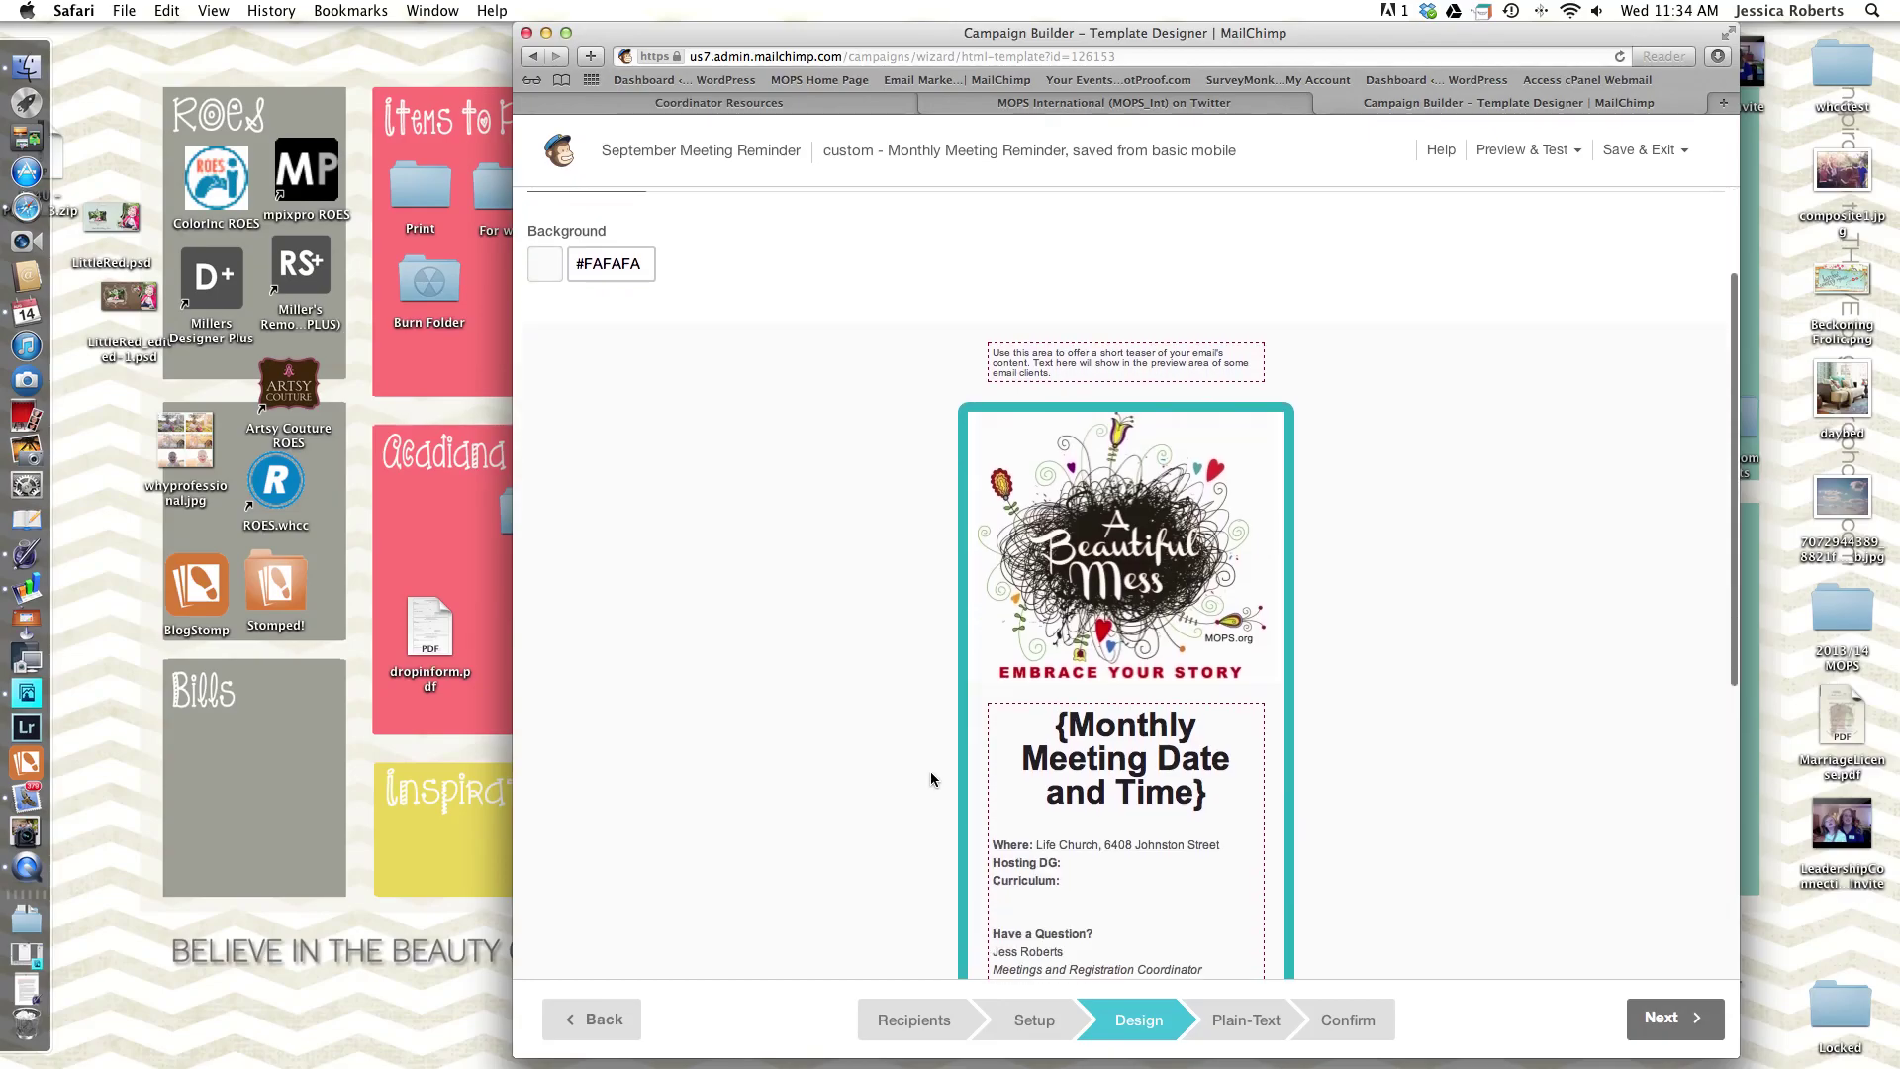
scroll(931, 770, up, 5)
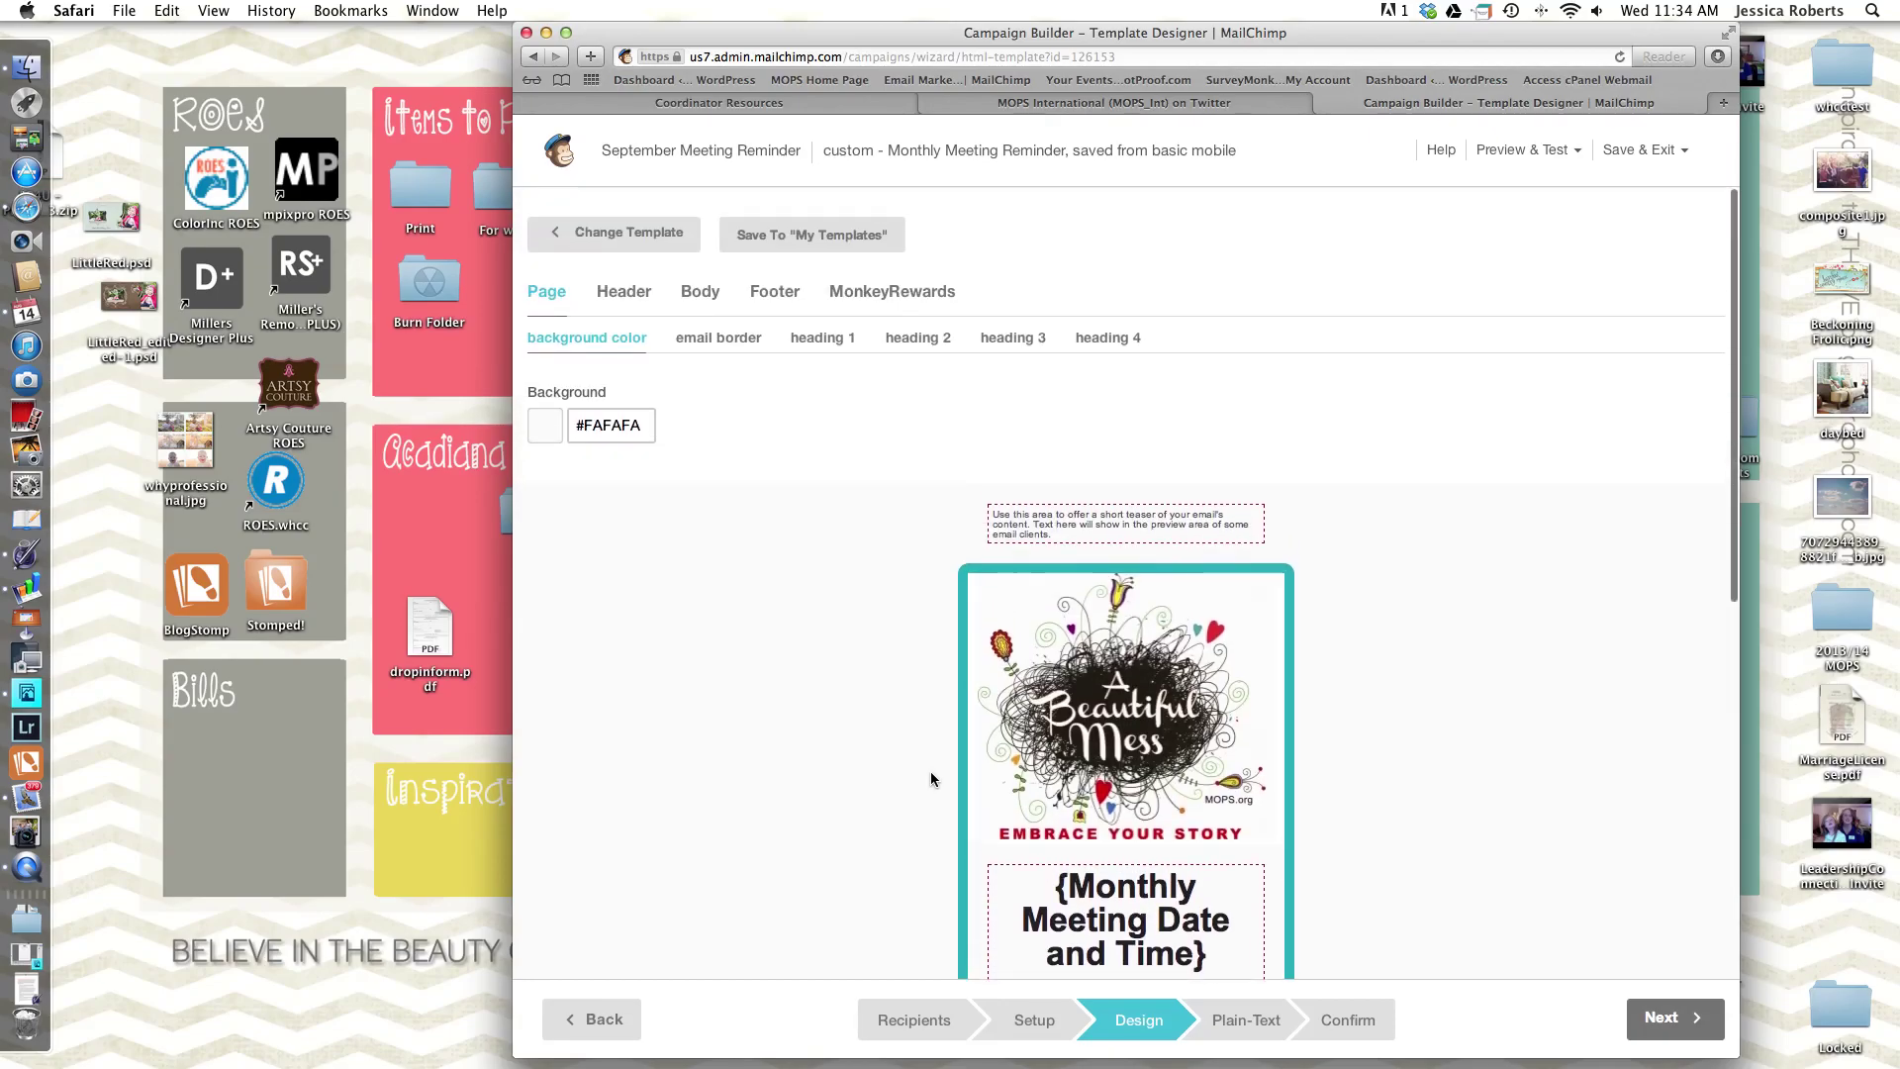
Replace the teaser text above the header image with "You are receiving this email because you are a registered member of Acadiana MOPS." and save it
click(1062, 534)
drag(1138, 309, 578, 309)
shift+click(585, 309)
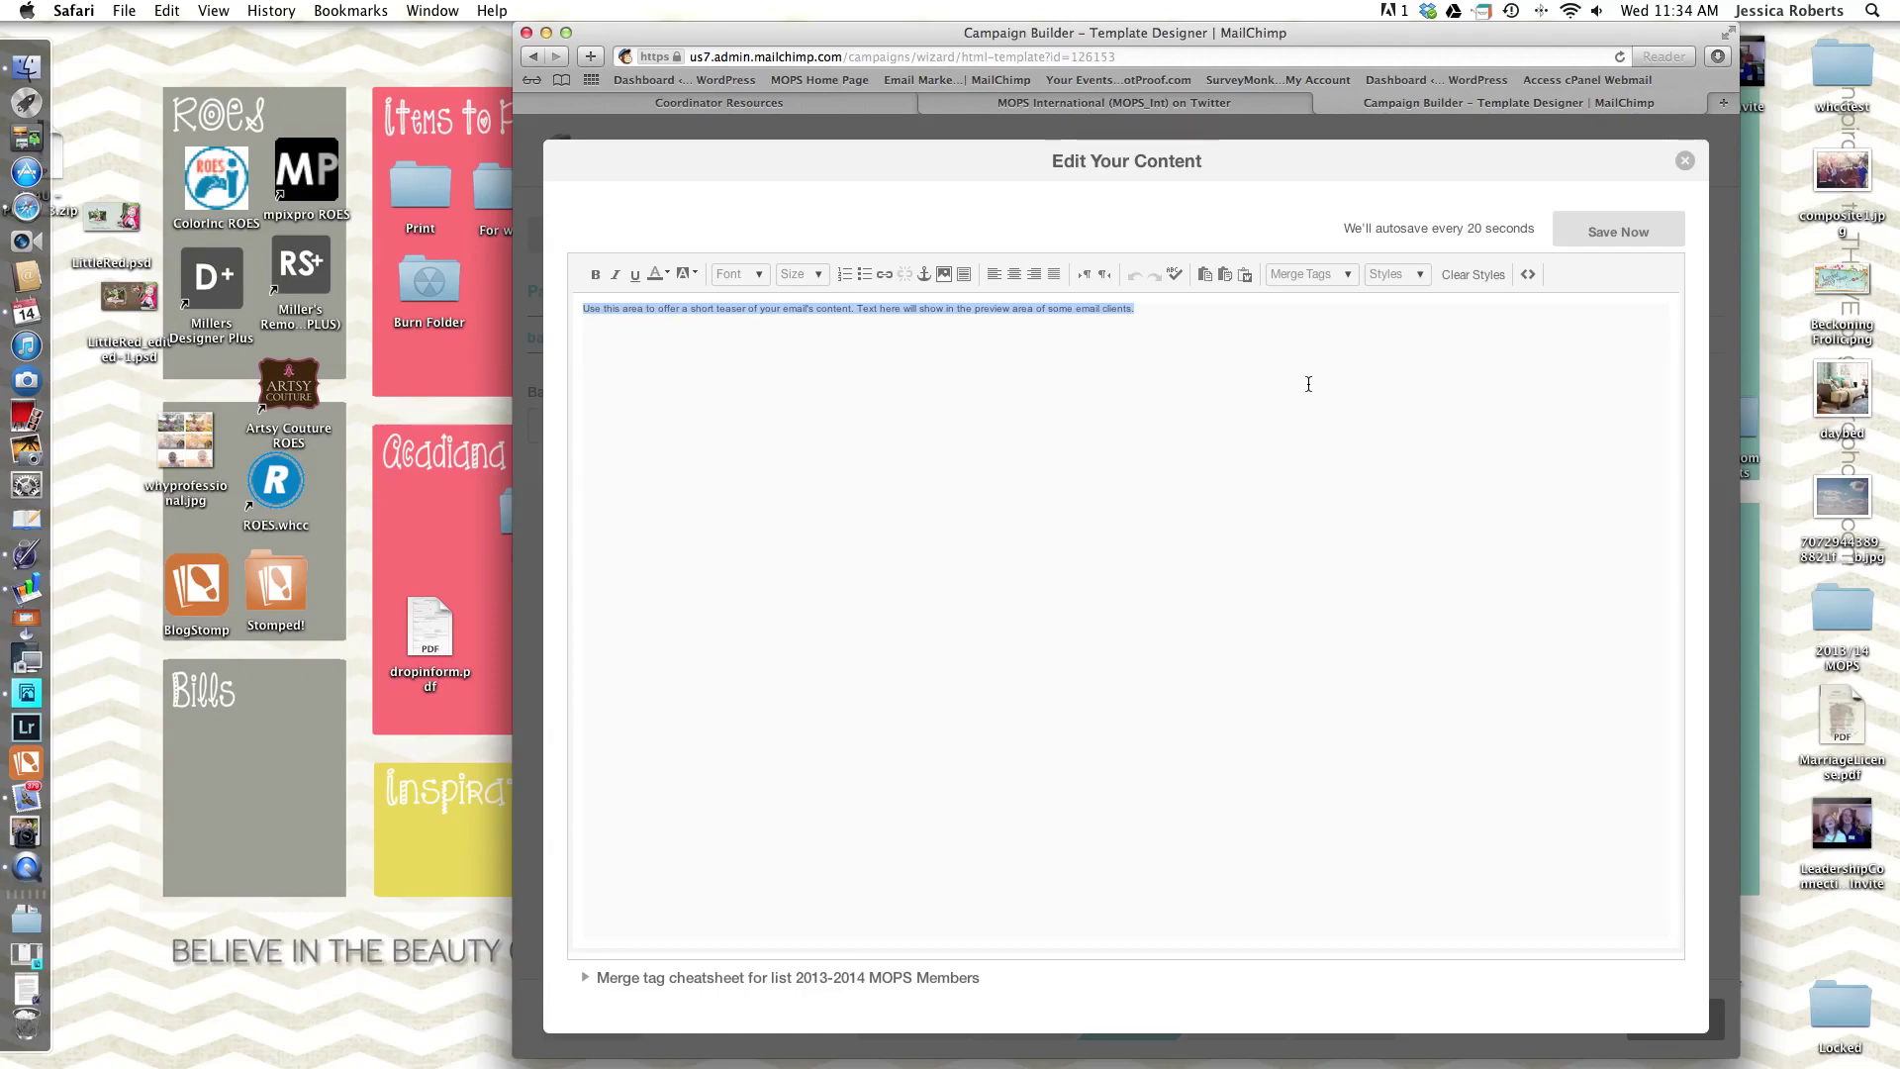
text(Yo)
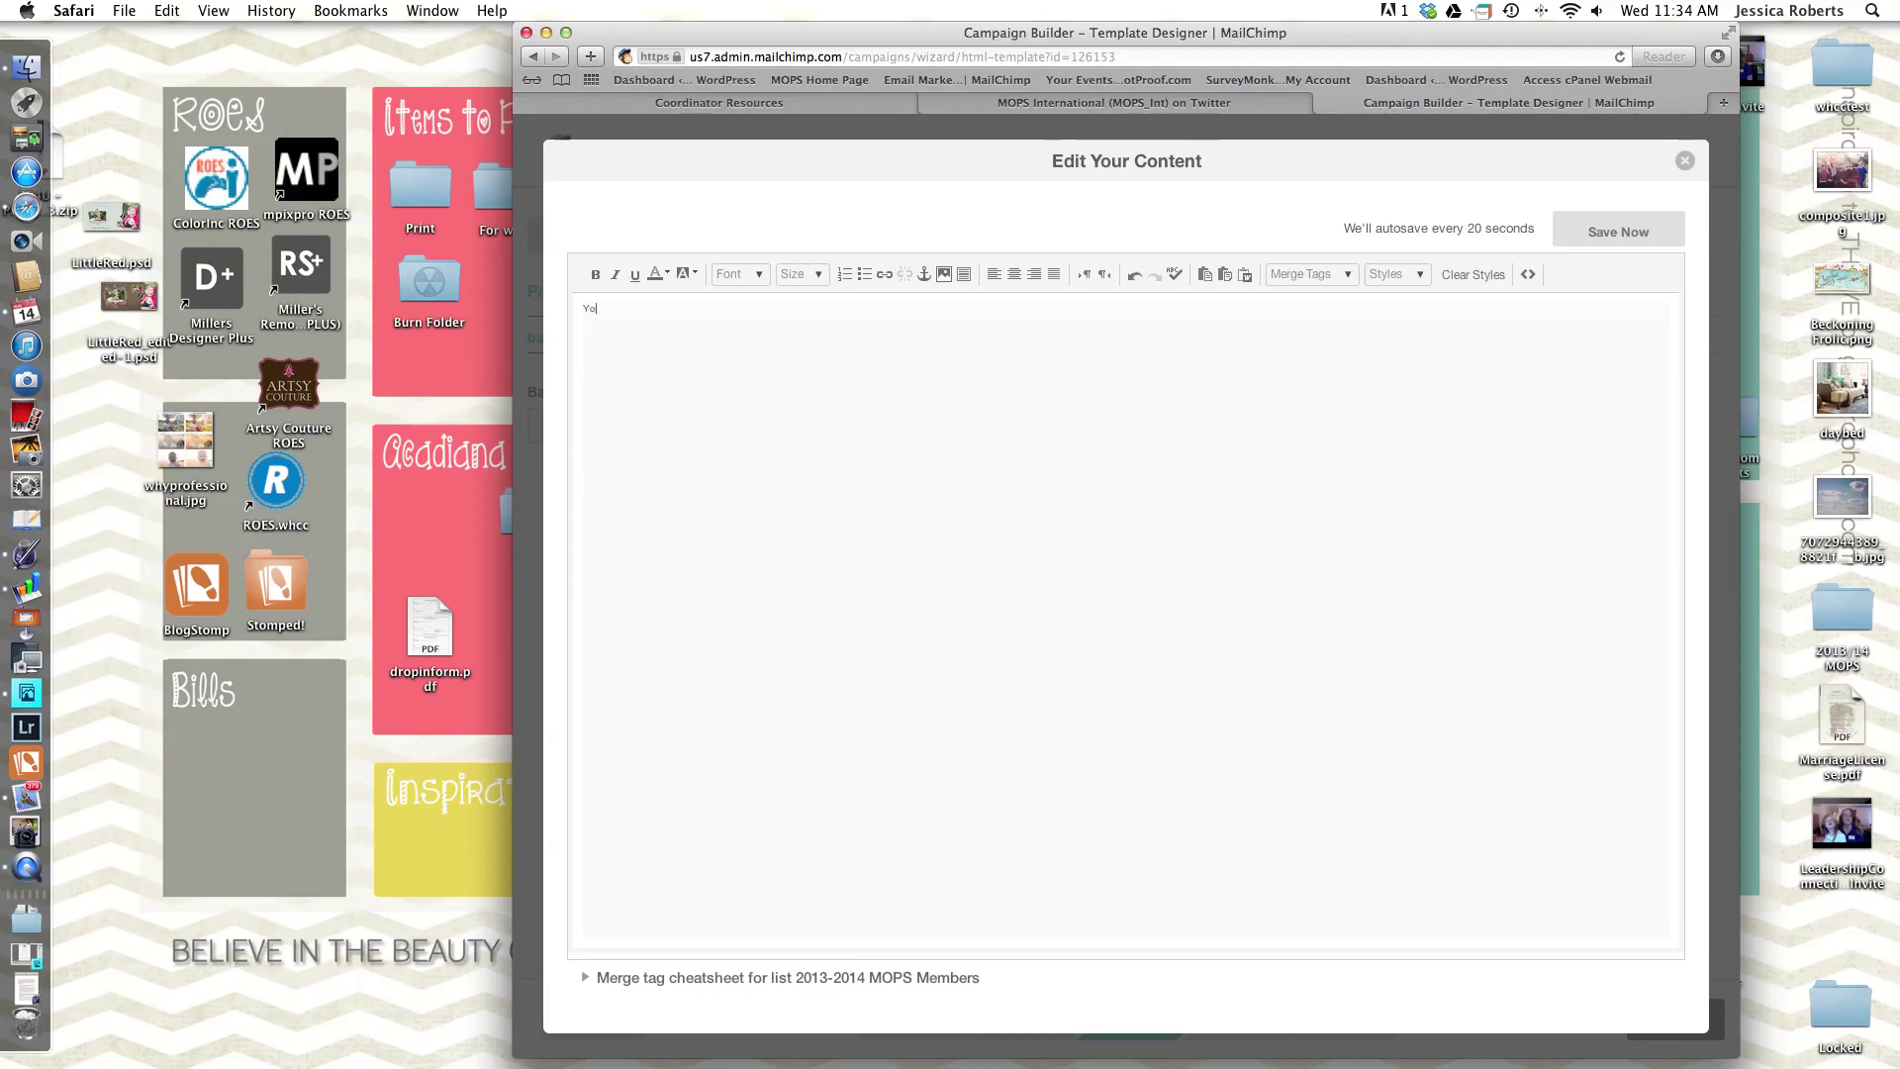
text(urre receiving this ea)
key(BackSpace)
text(mail because you are a registered member of)
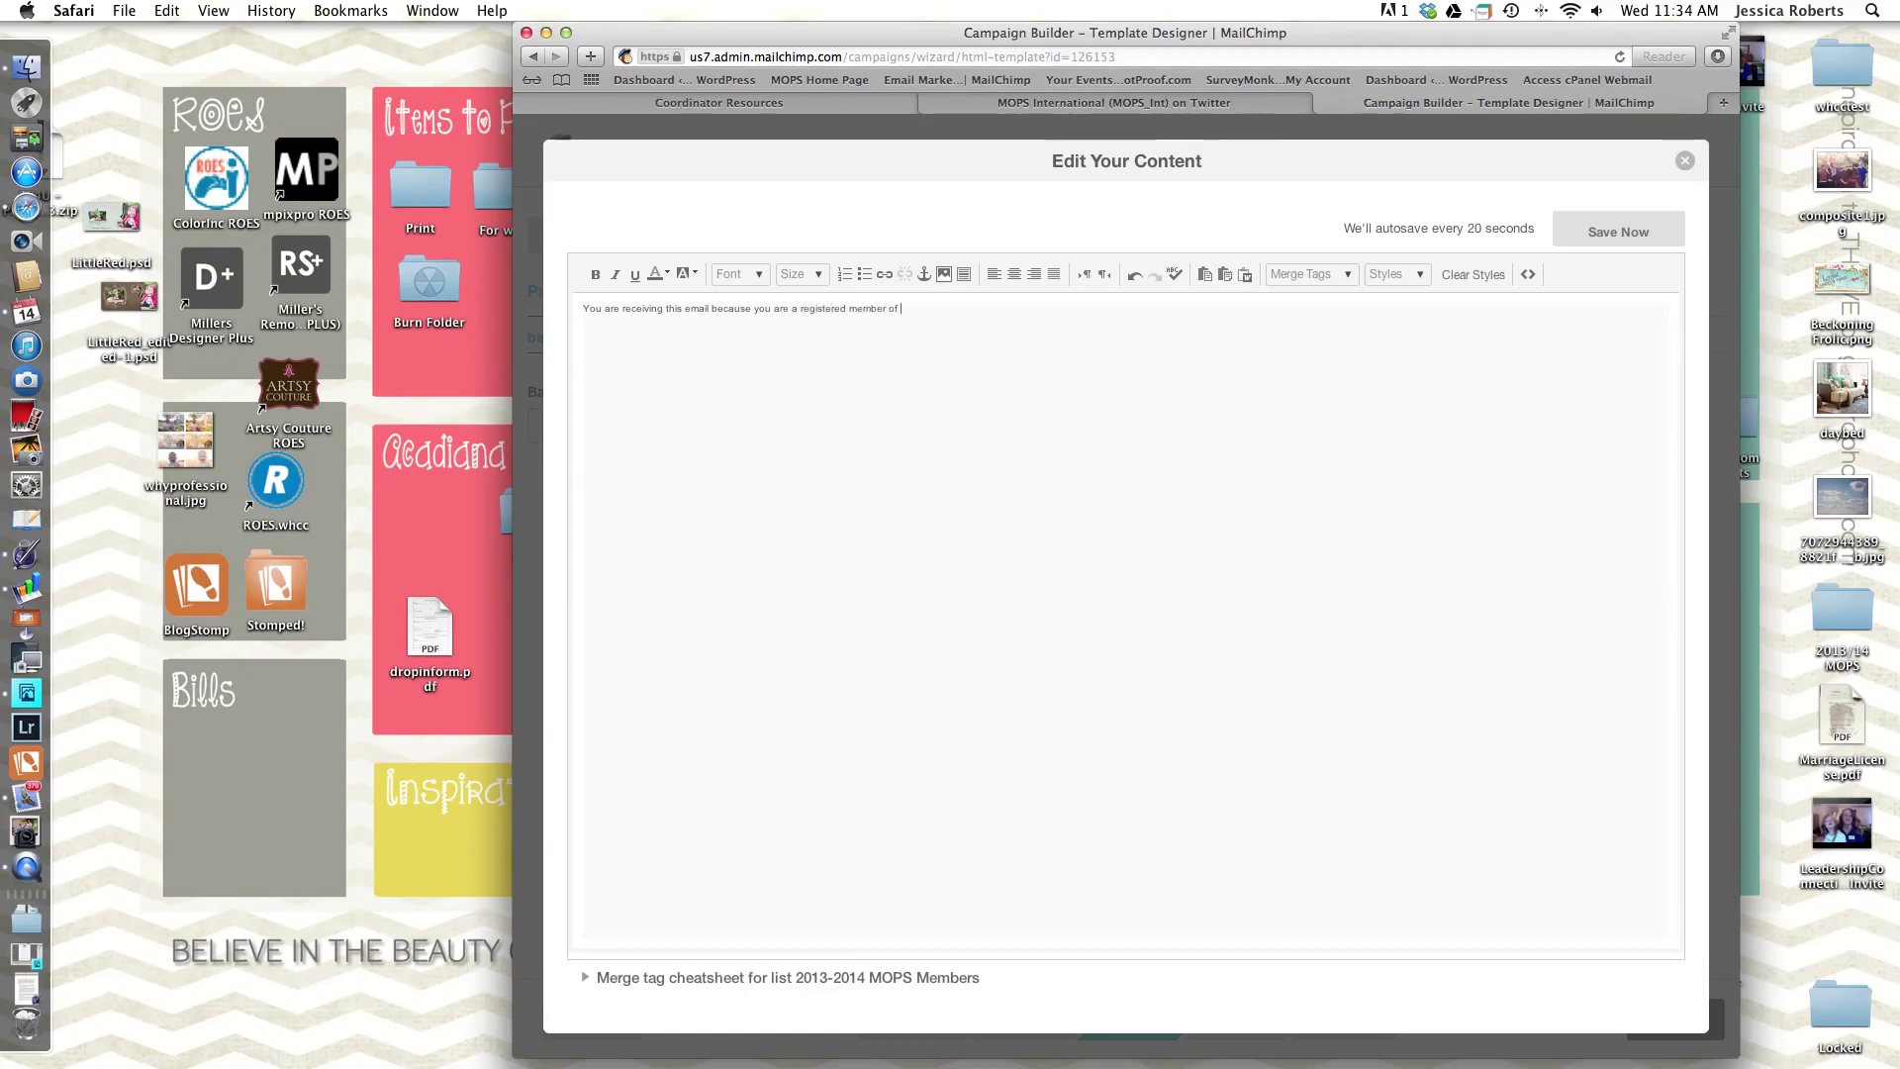
key(BackSpace)
key(BackSpace)
key(BackSpace)
key(BackSpace)
text(a MOPS.)
click(1617, 236)
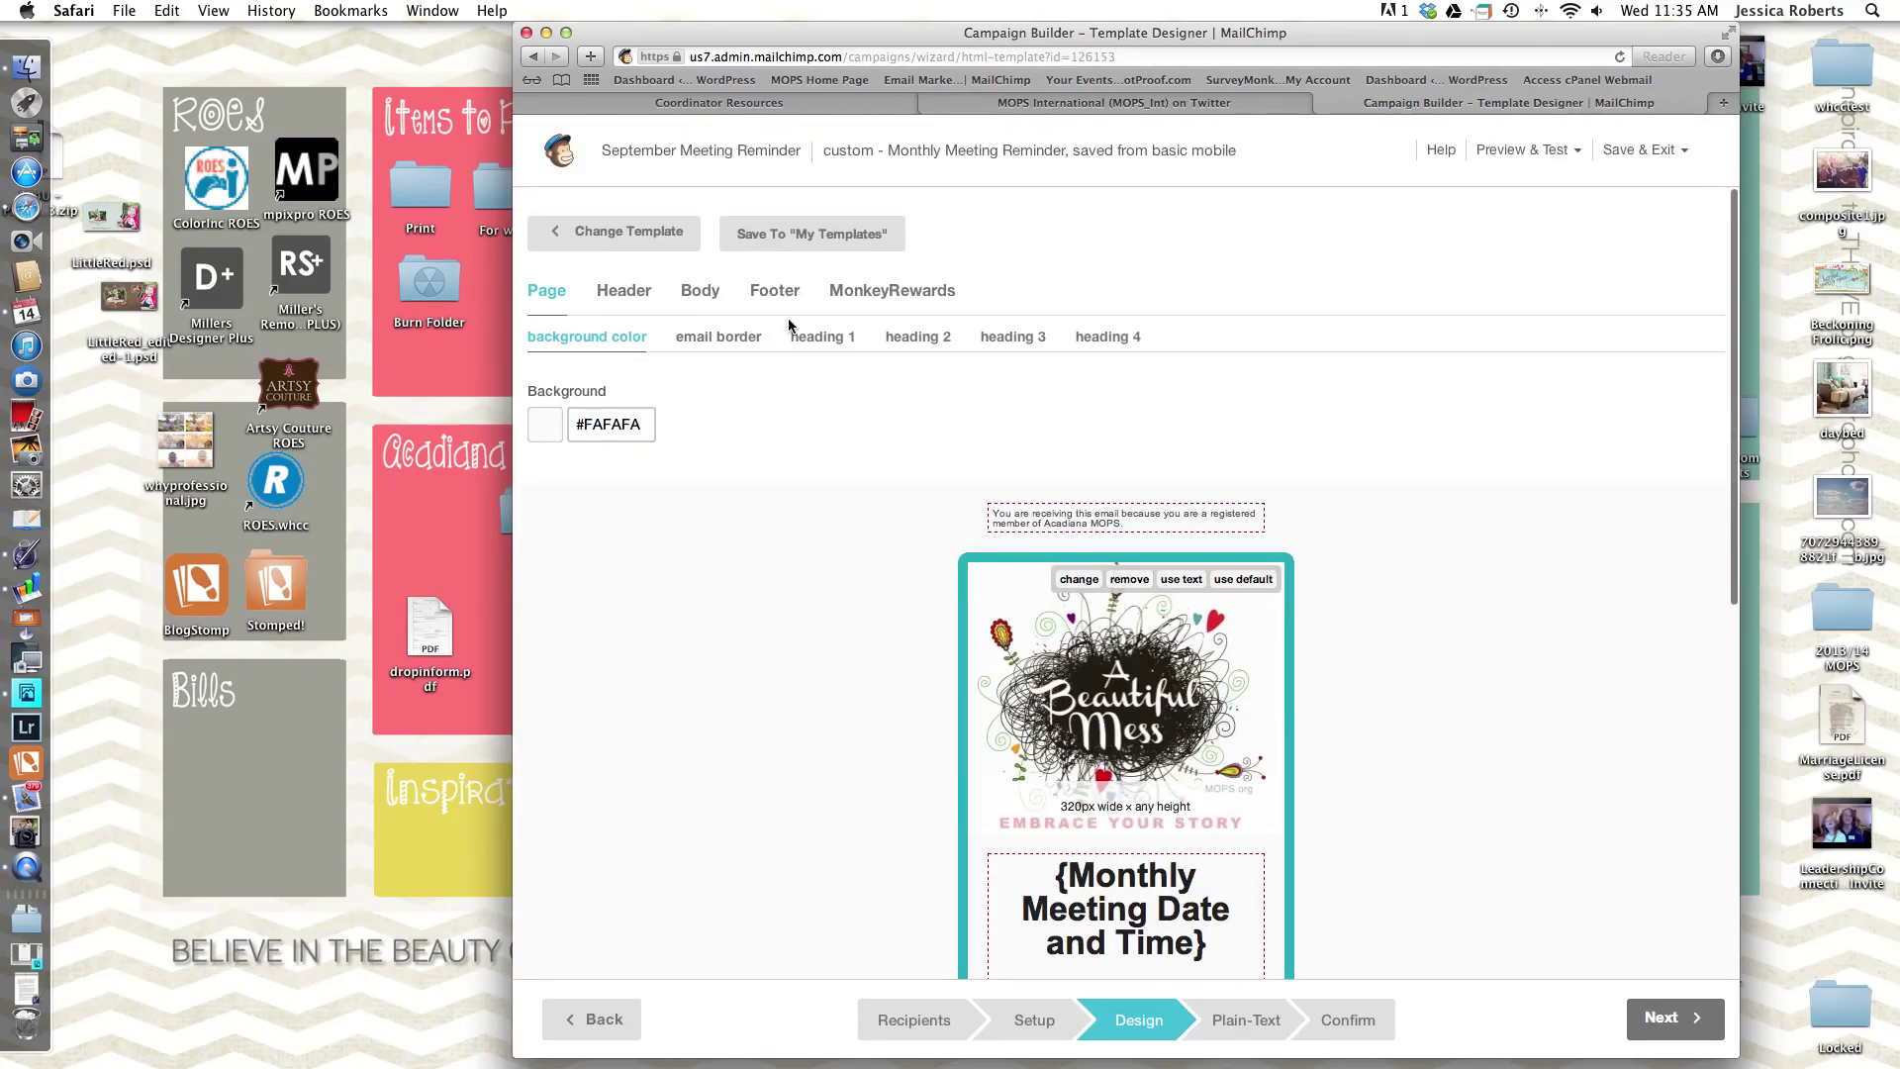
Open the main body content for editing and replace the placeholder heading, including its braces, with "September 6th @ 9:30am"
scroll(1197, 782, down, 4)
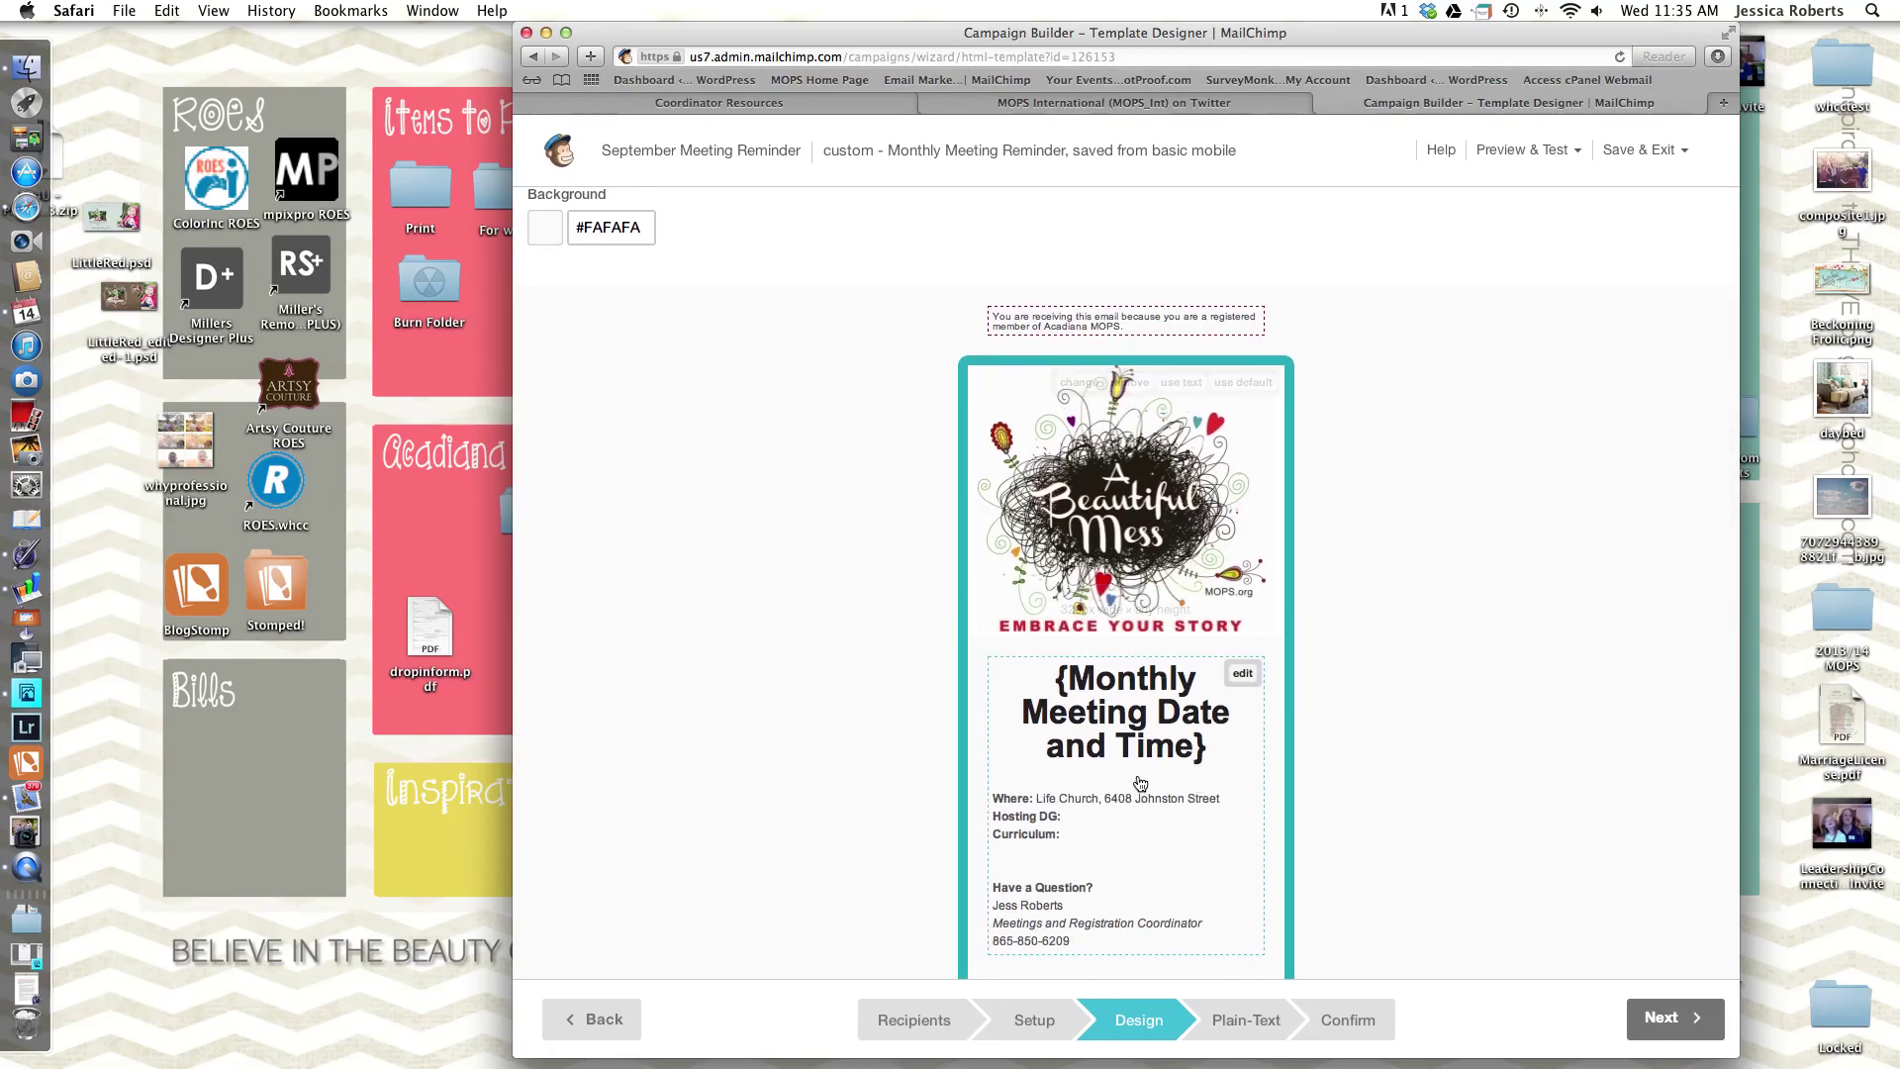
click(1119, 711)
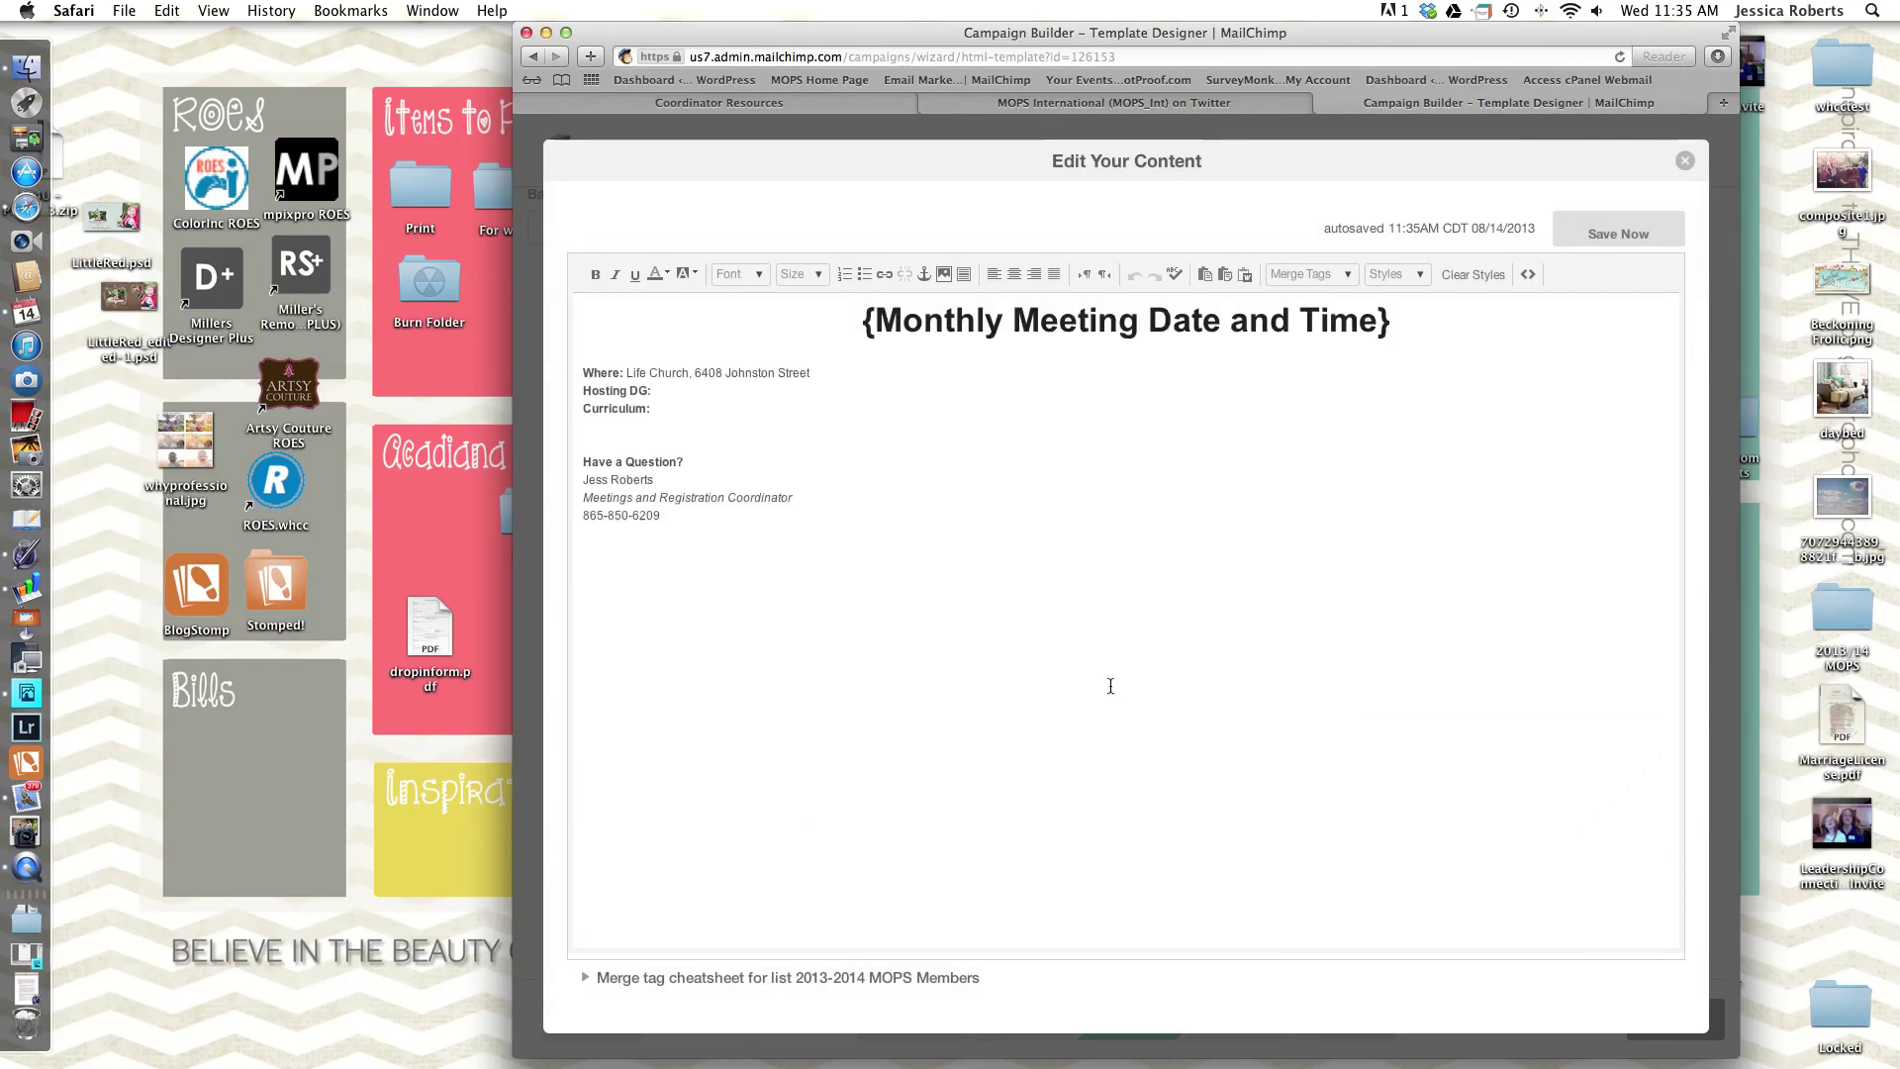
double_click(877, 322)
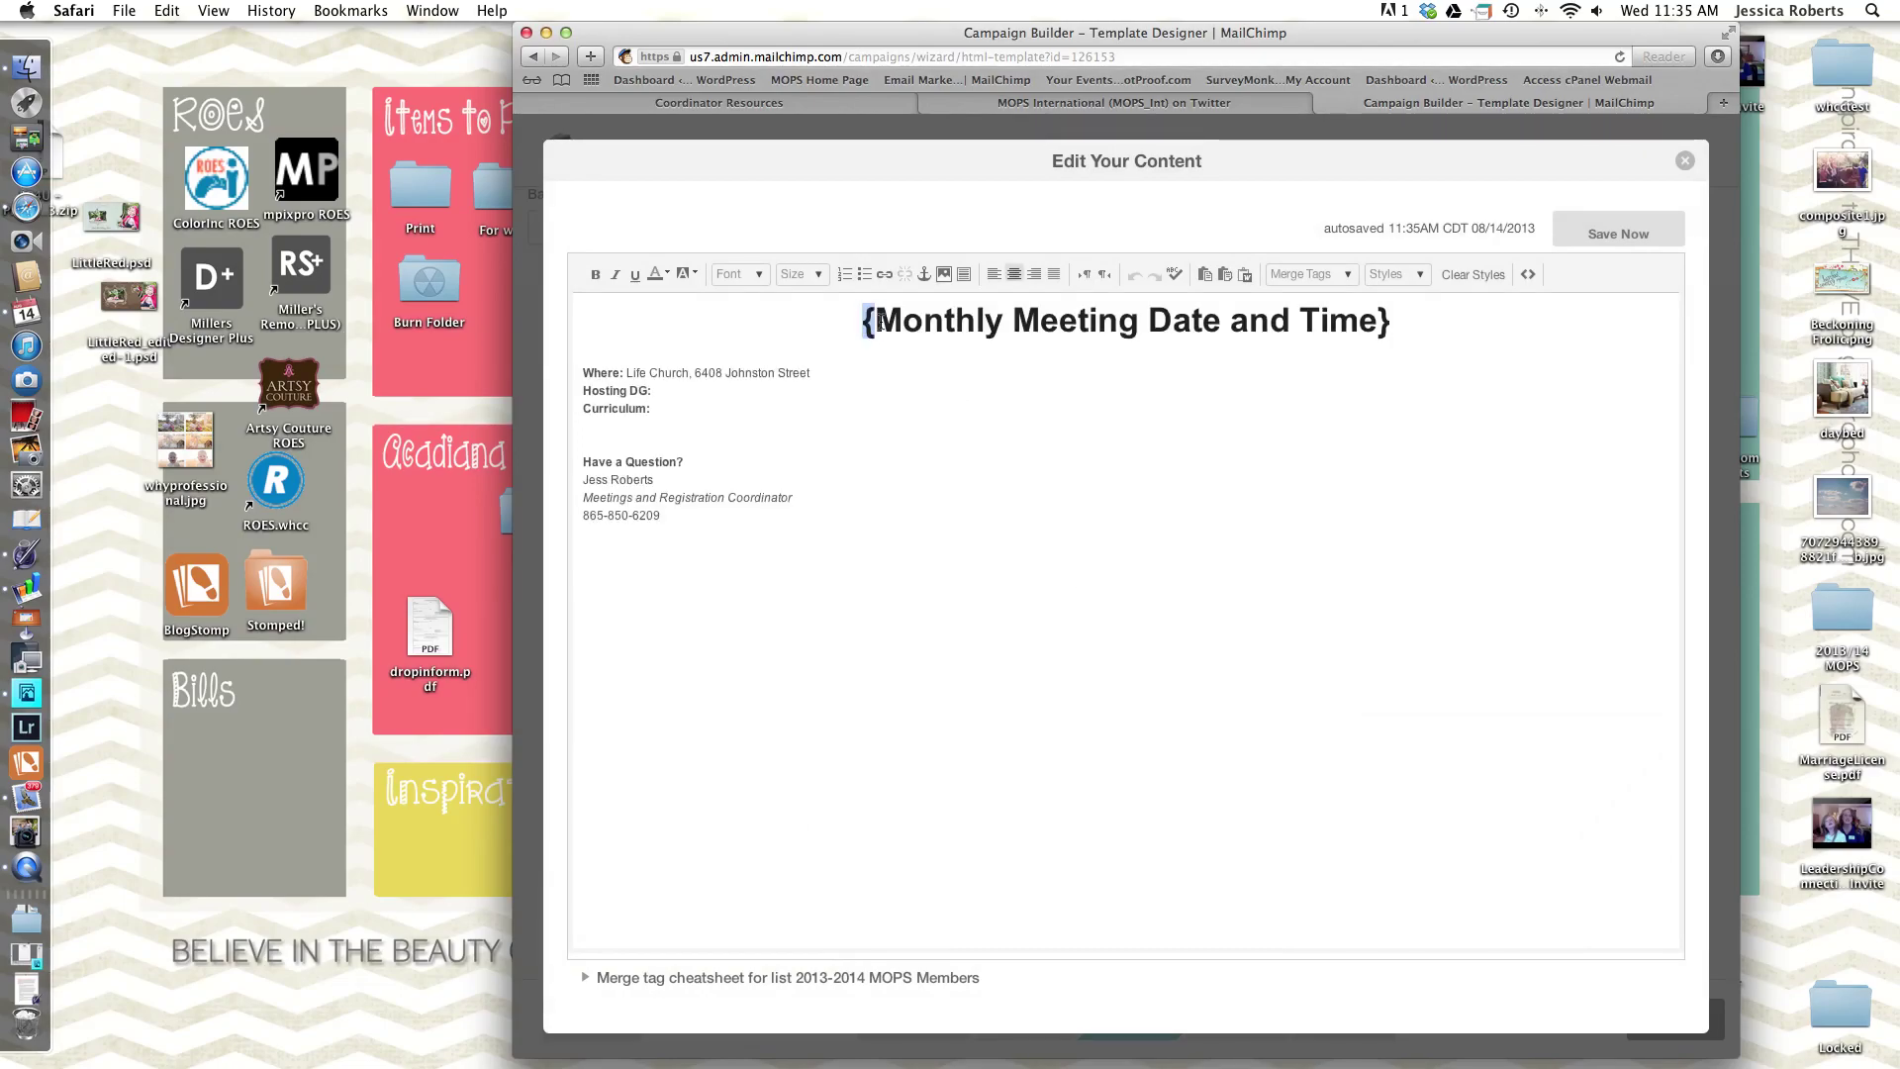
drag(879, 322, 1352, 334)
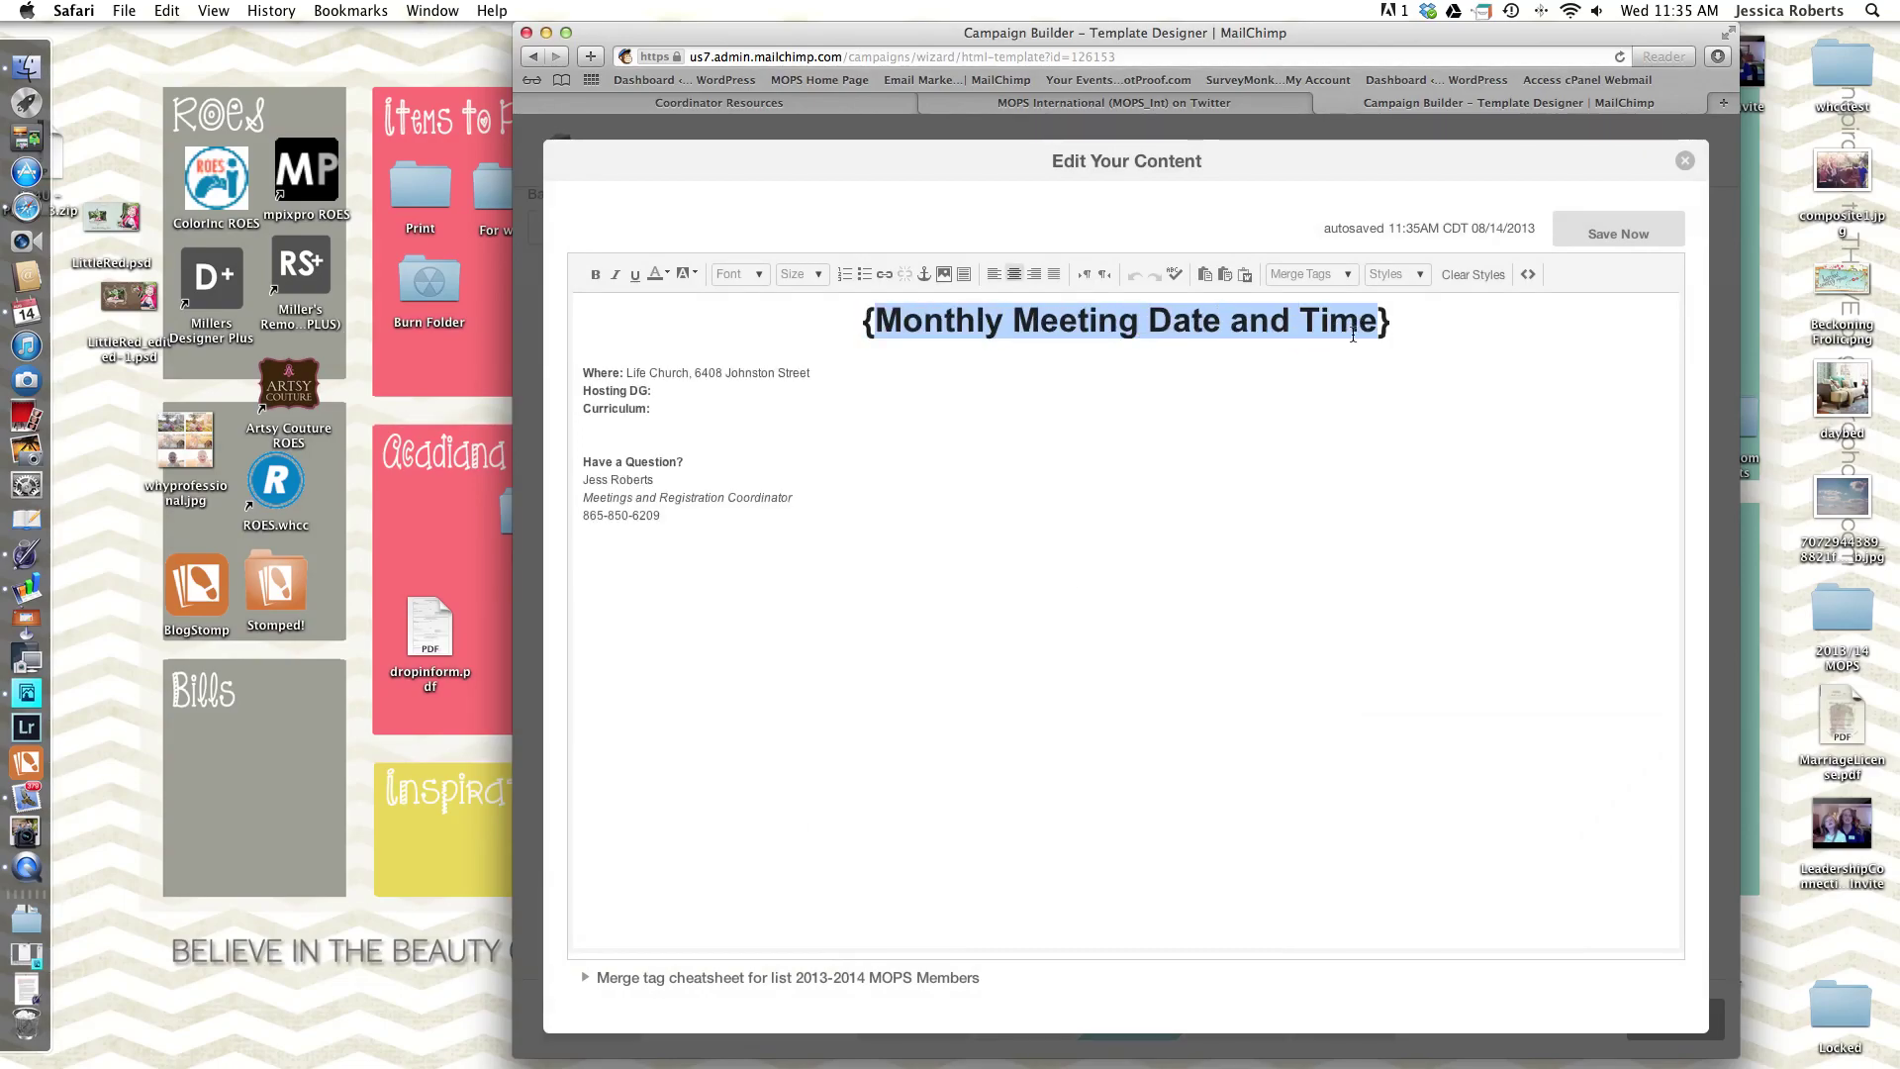
text(S)
text(eptem)
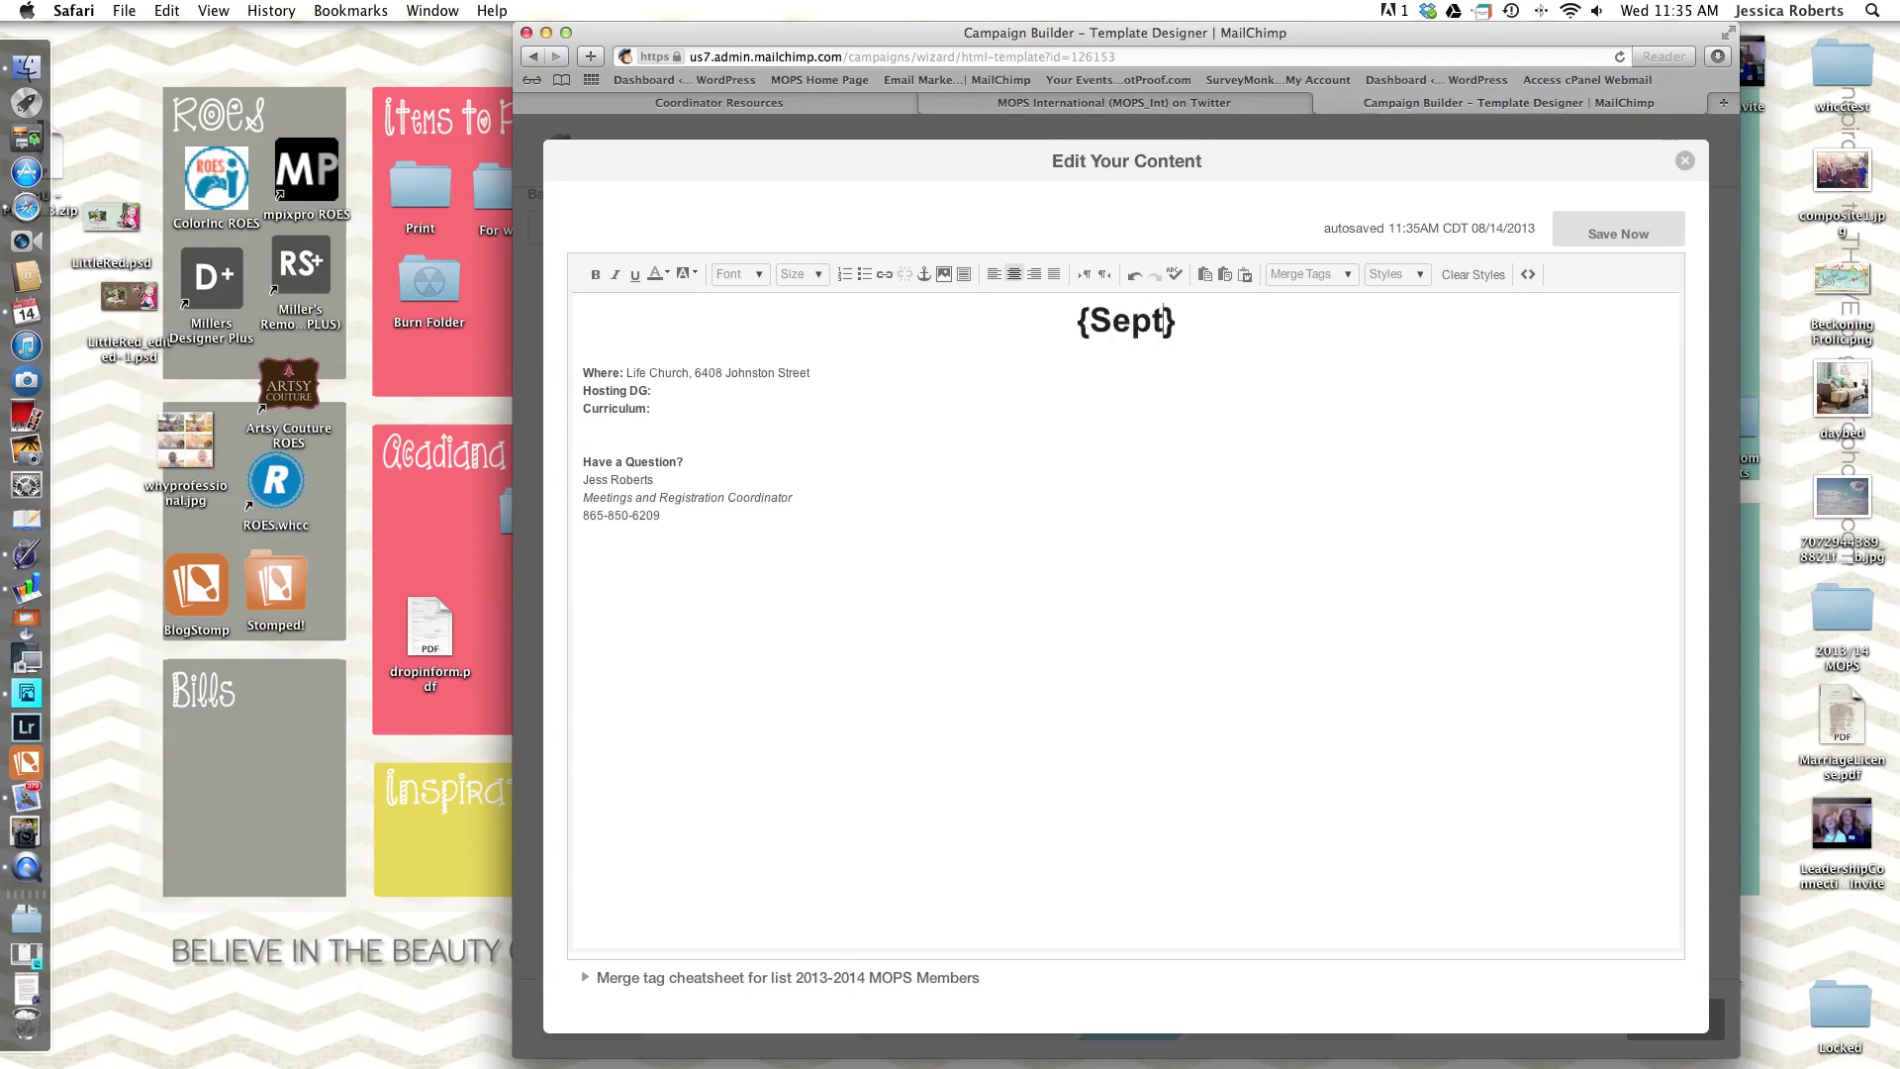
key(BackSpace)
text(ember 6th )
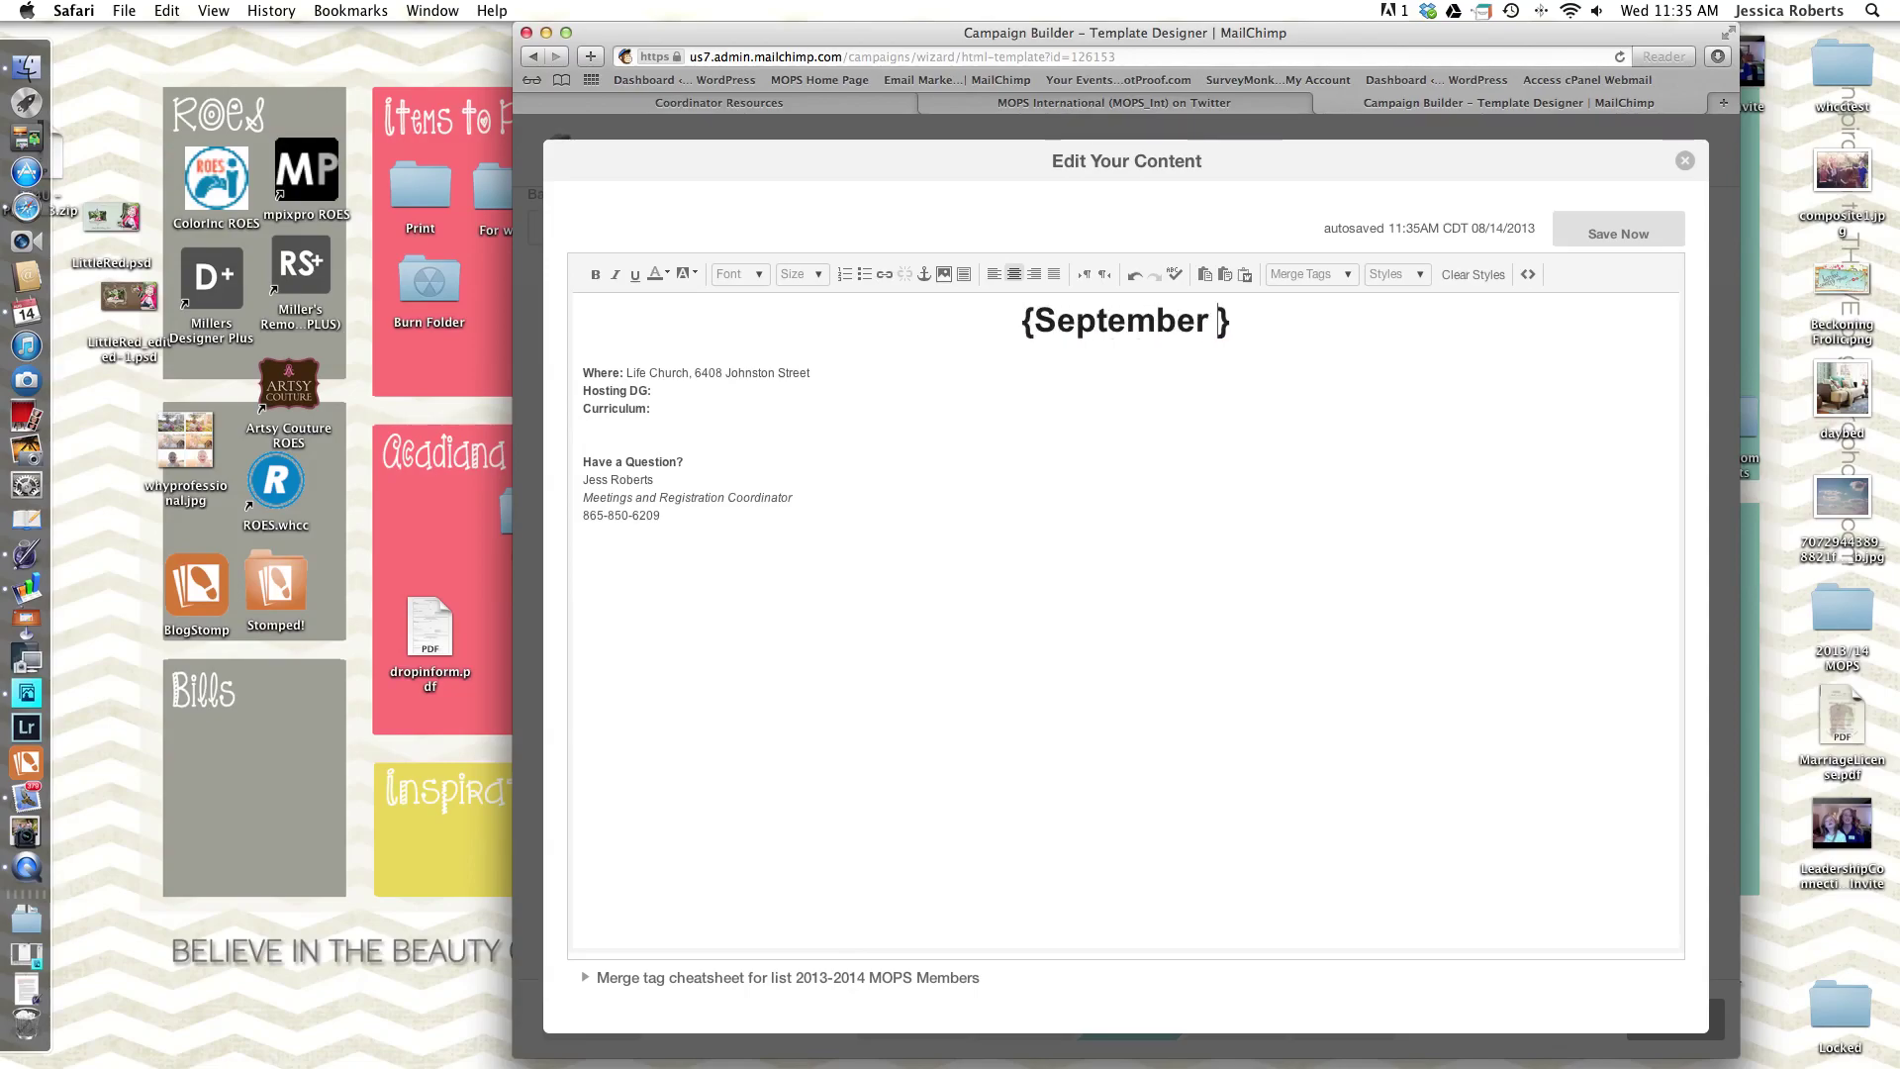
text(@ 9:30am)
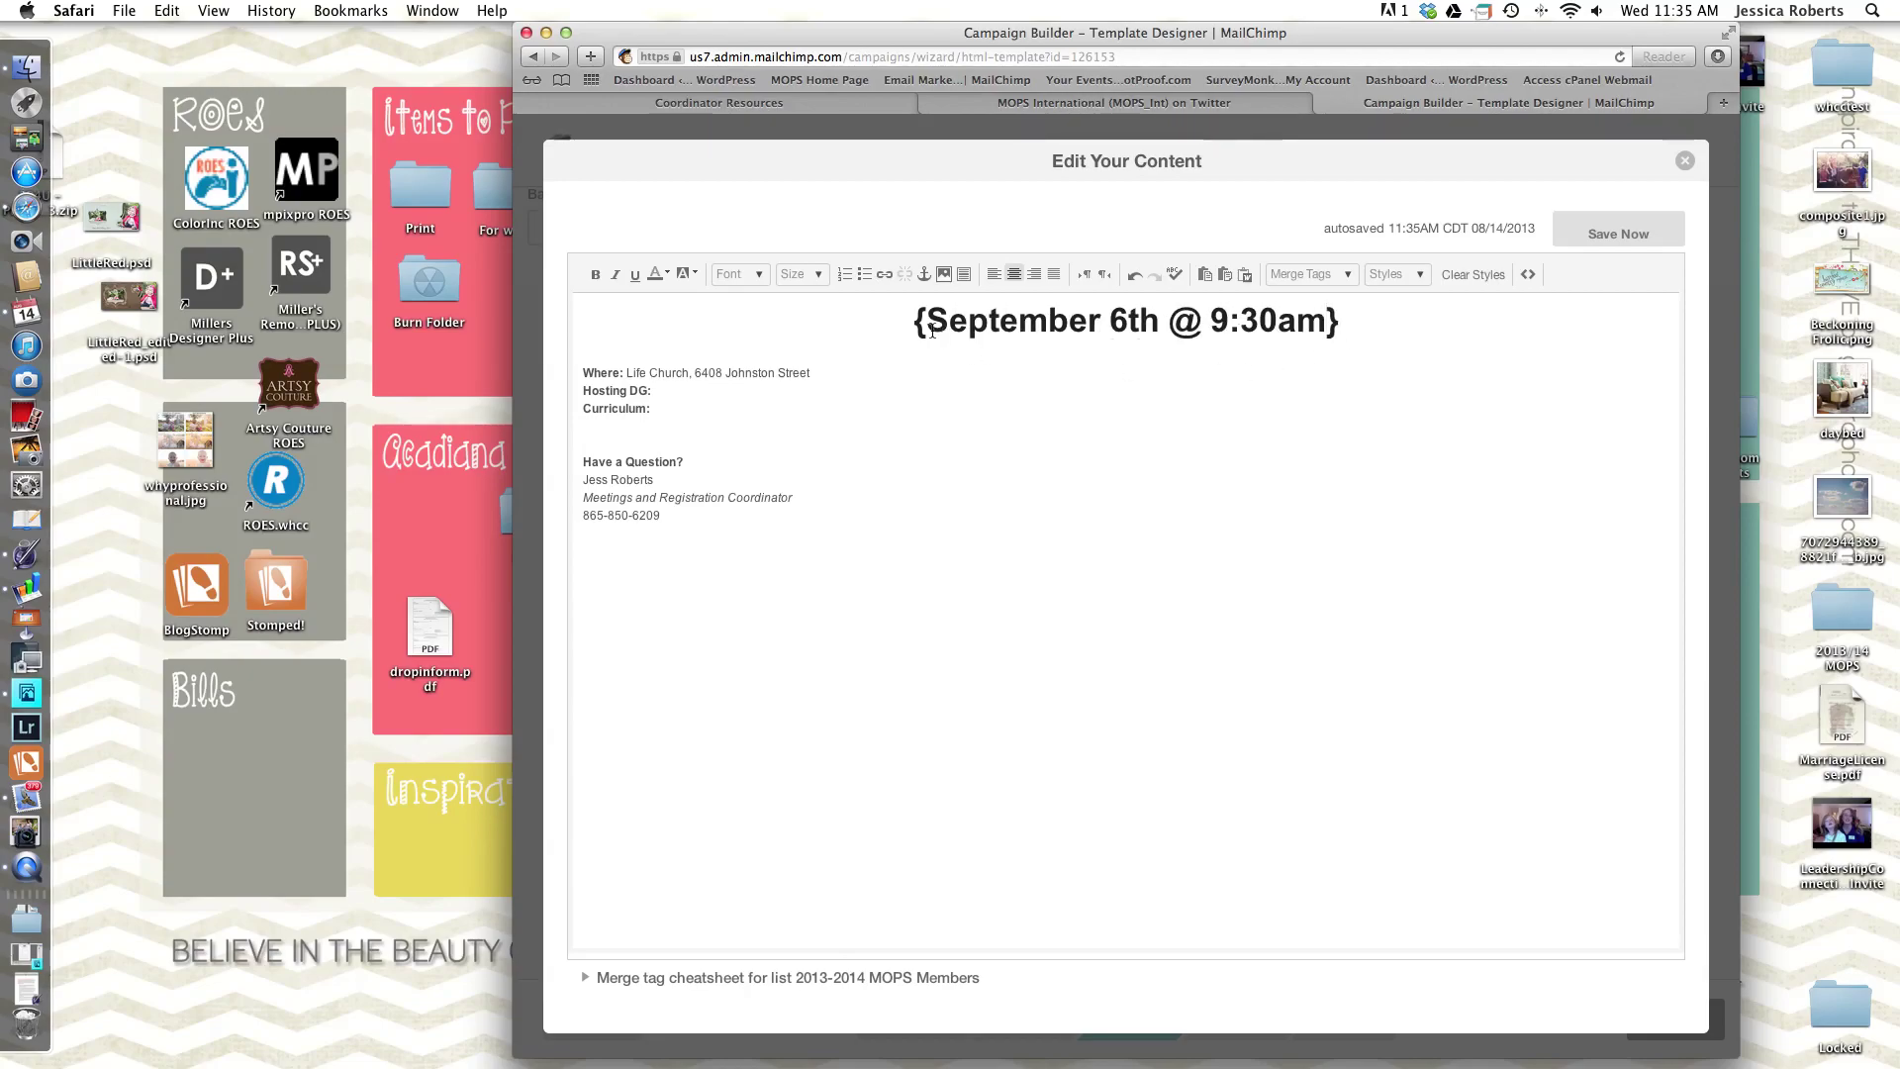
key(BackSpace)
click(1378, 323)
key(BackSpace)
Fill in the Hosting DG line with the two hosts' first names, separated by a slash, in non-bold text
click(674, 391)
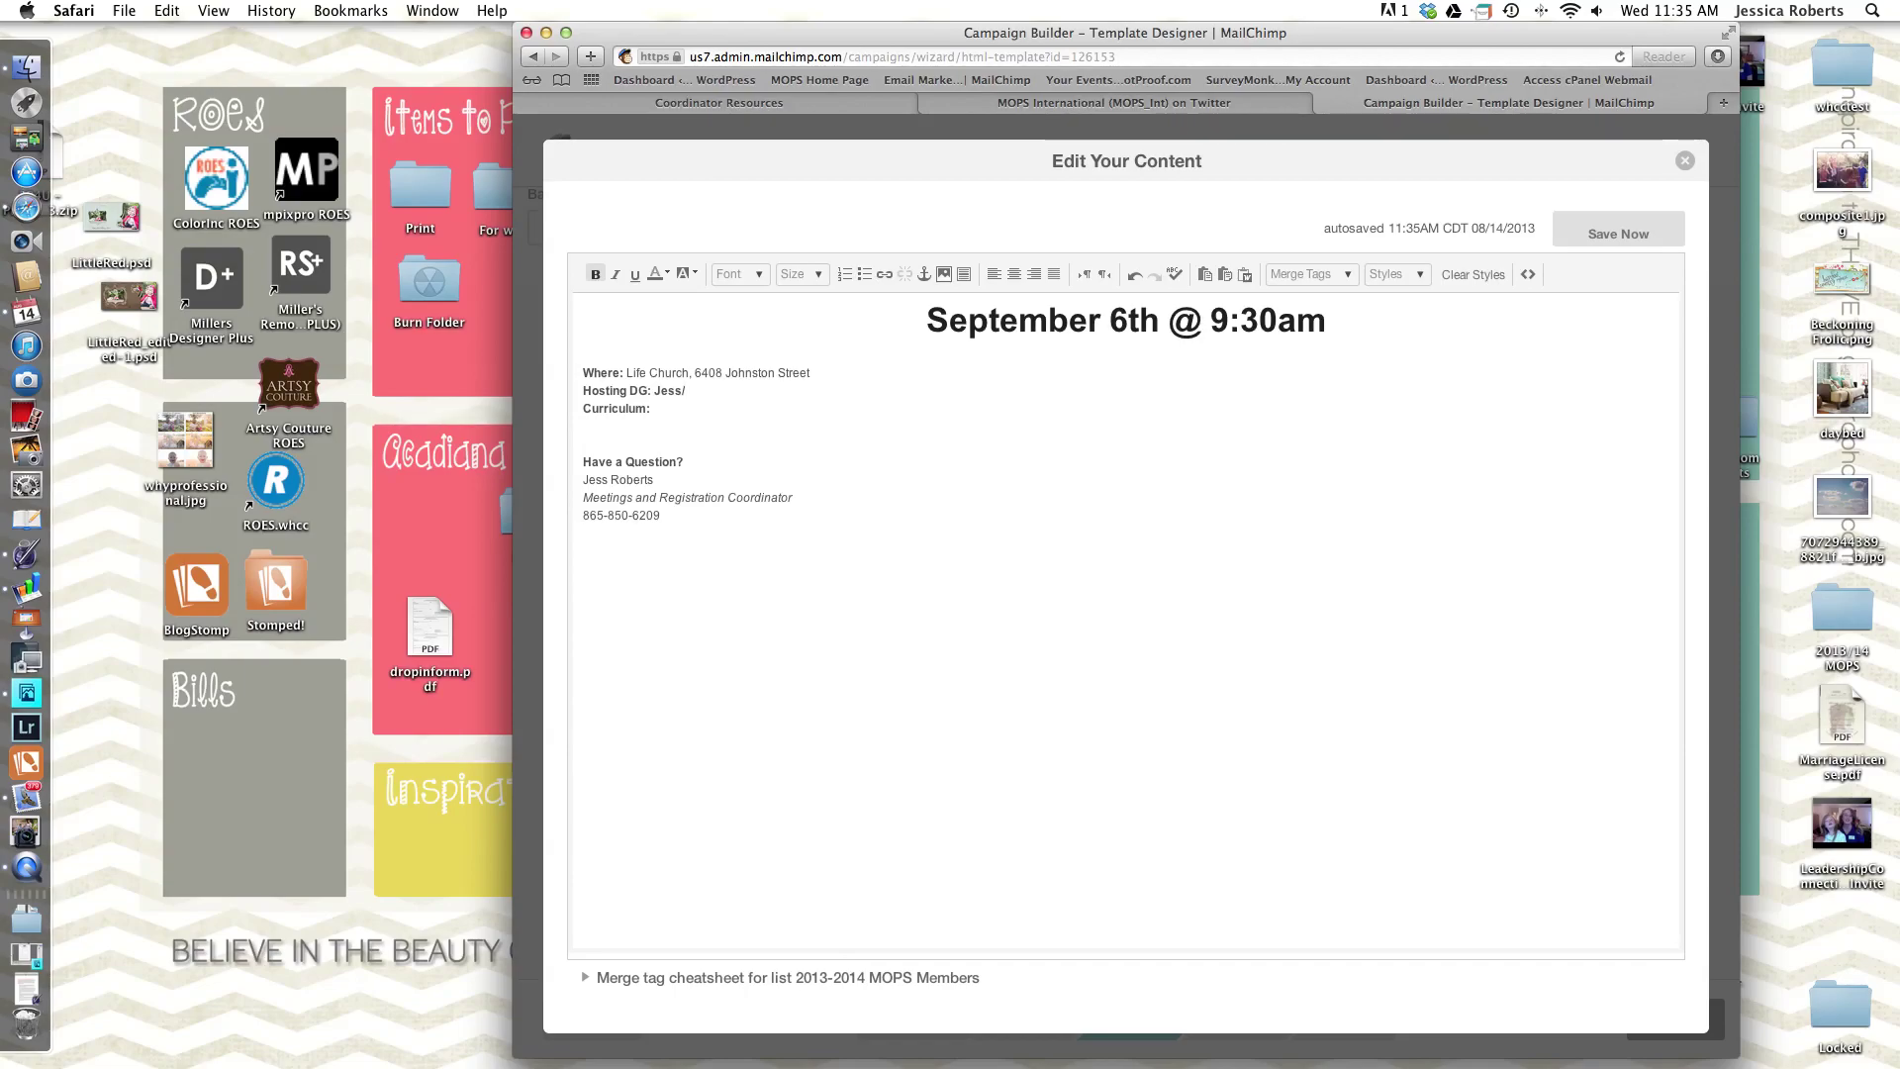
text(Rebecca)
drag(738, 392, 652, 391)
click(595, 274)
Fill in the Curriculum line with "Connecting with Your Kids" in non-bold text and save the body content
click(672, 412)
text(Connecting with your kid)
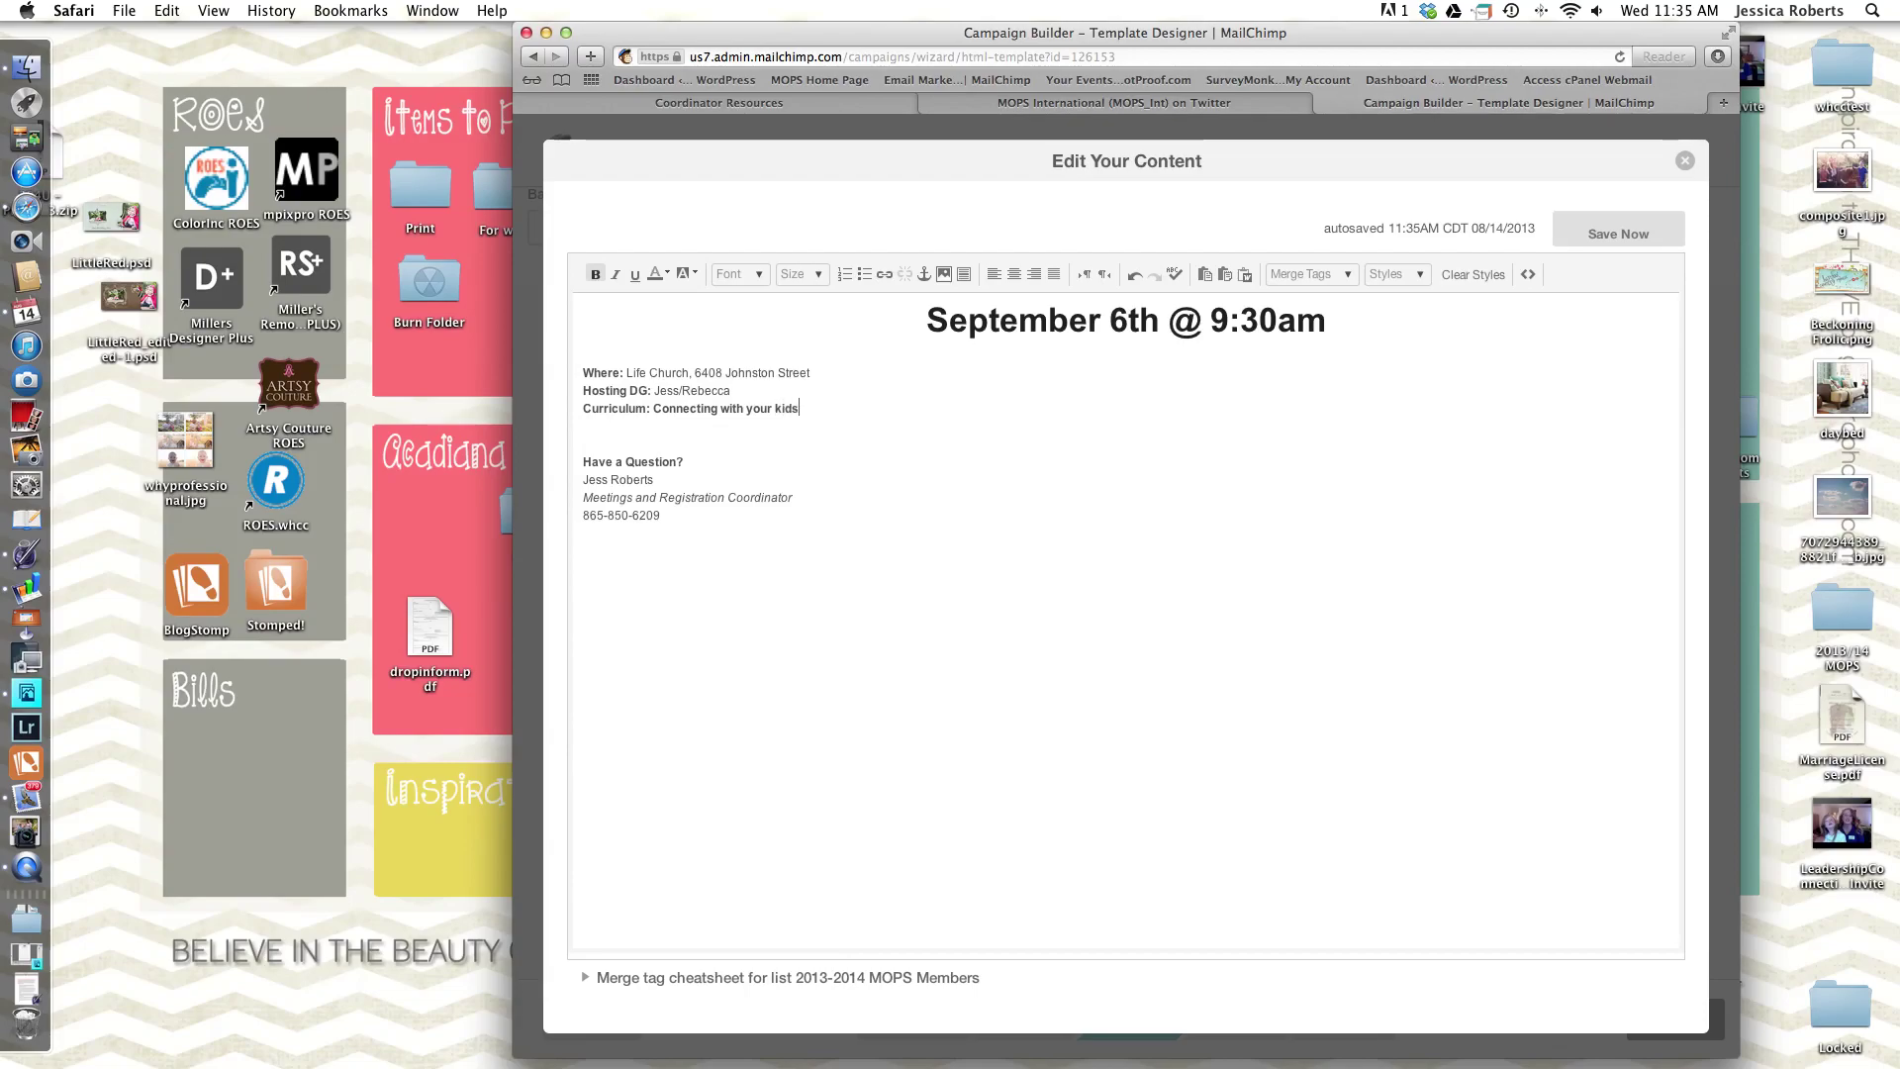
text(s)
drag(800, 409, 653, 412)
click(595, 274)
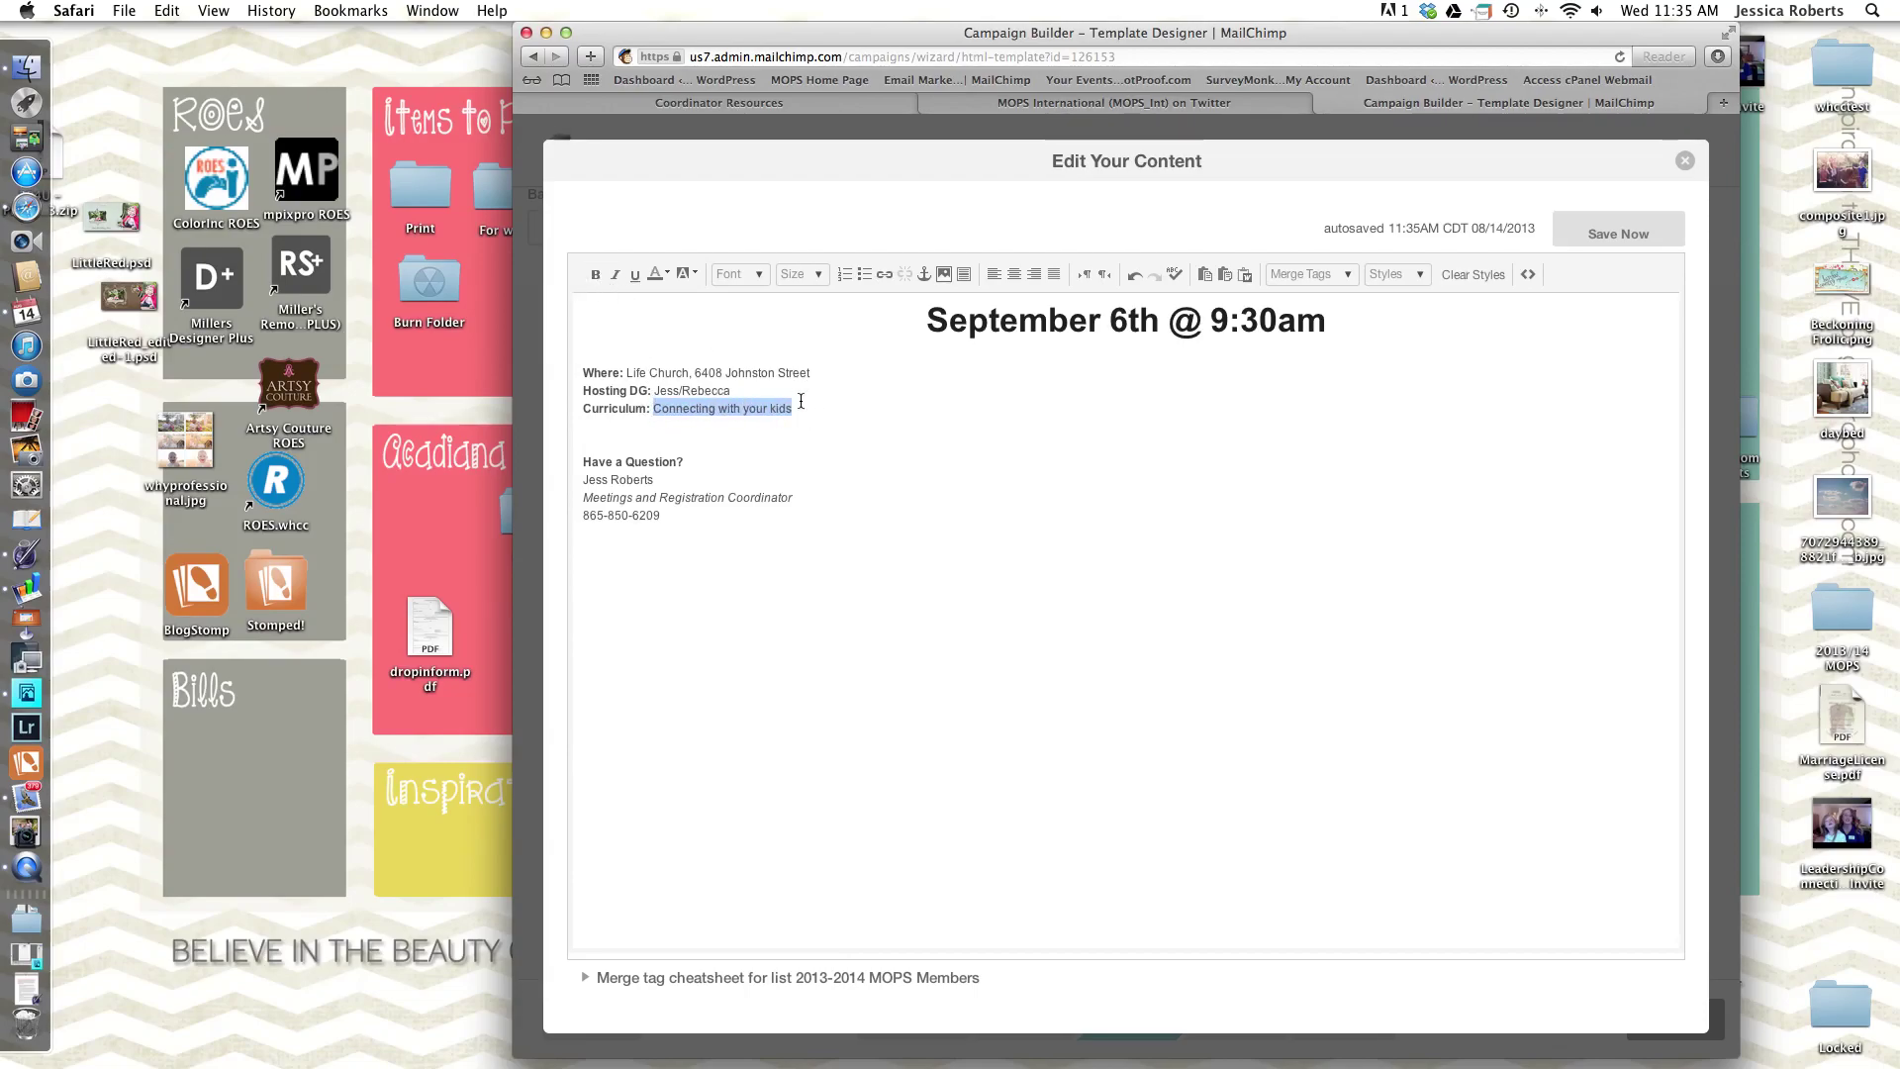
click(801, 407)
click(748, 408)
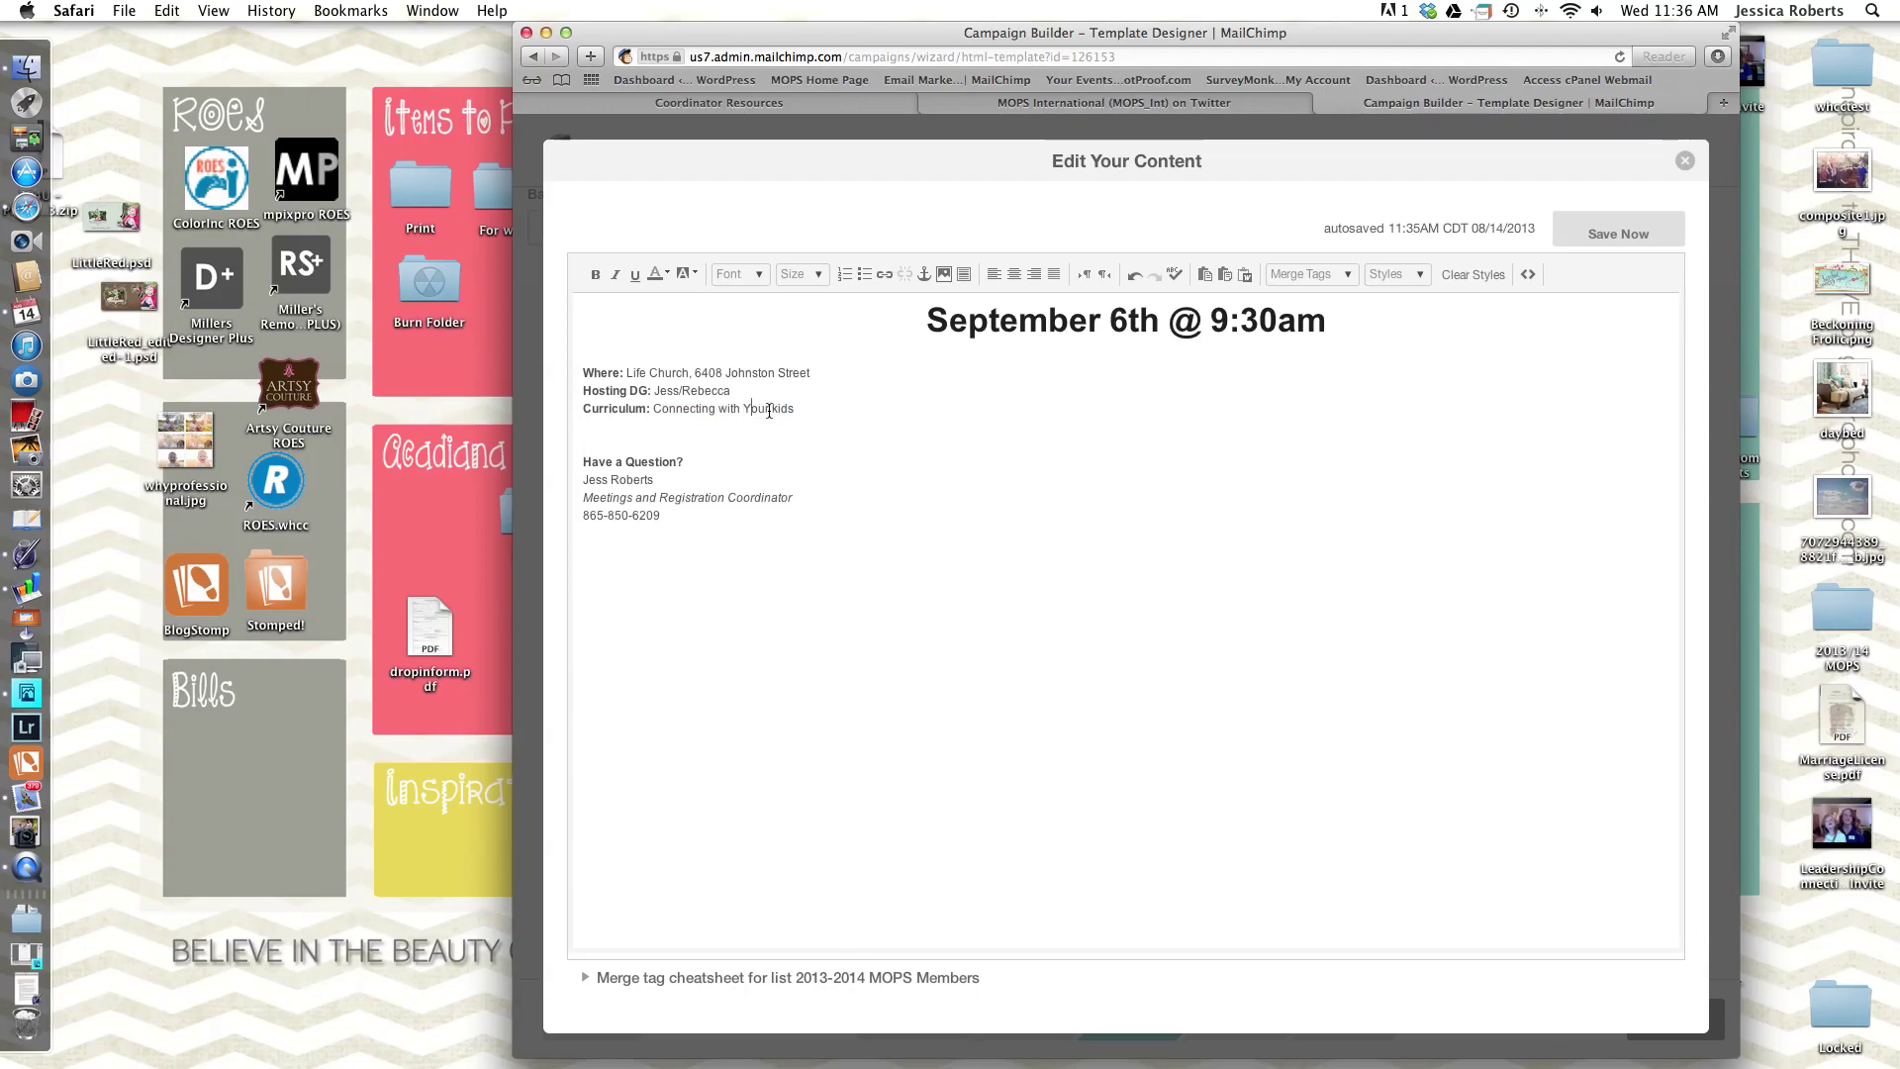
click(778, 408)
key(BackSpace)
key(BackSpace)
click(1615, 234)
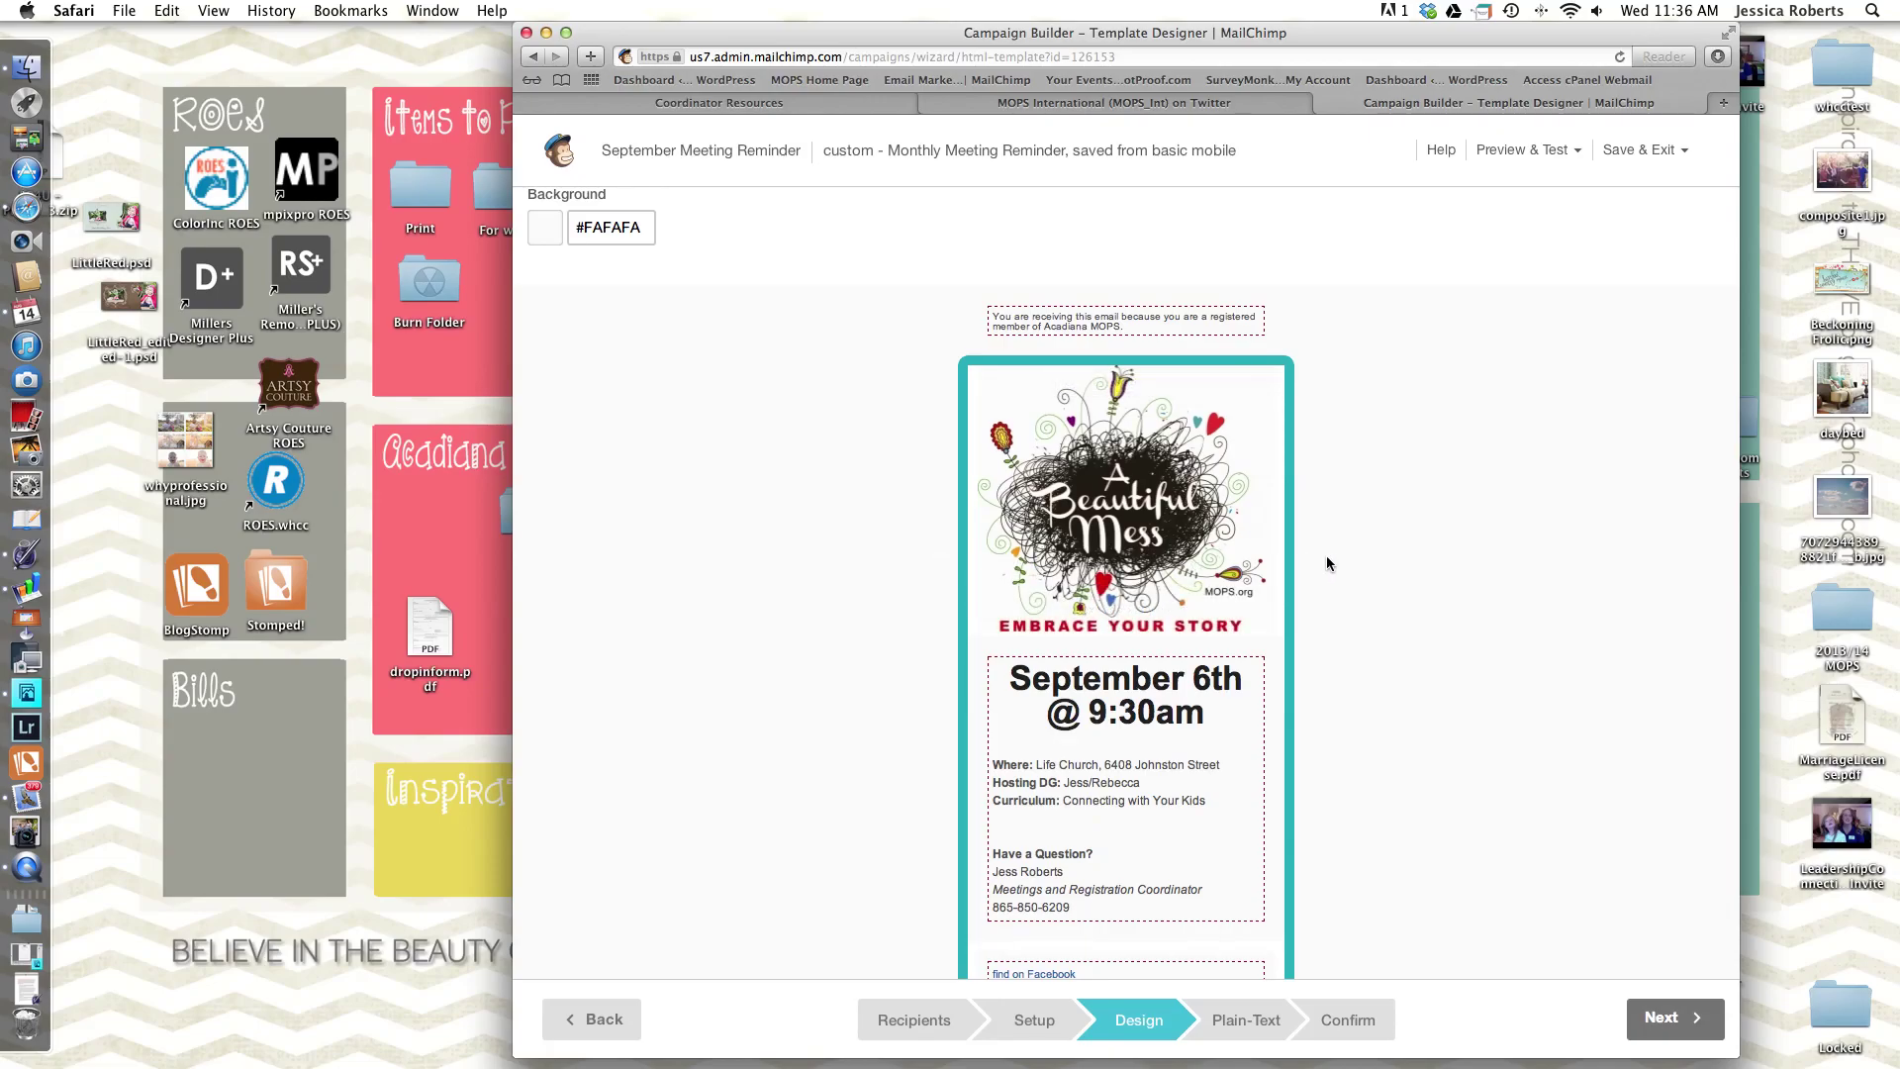
Open the popup preview of the campaign and examine the desktop version from header image to footer links
scroll(1325, 555, down, 3)
scroll(1326, 555, up, 5)
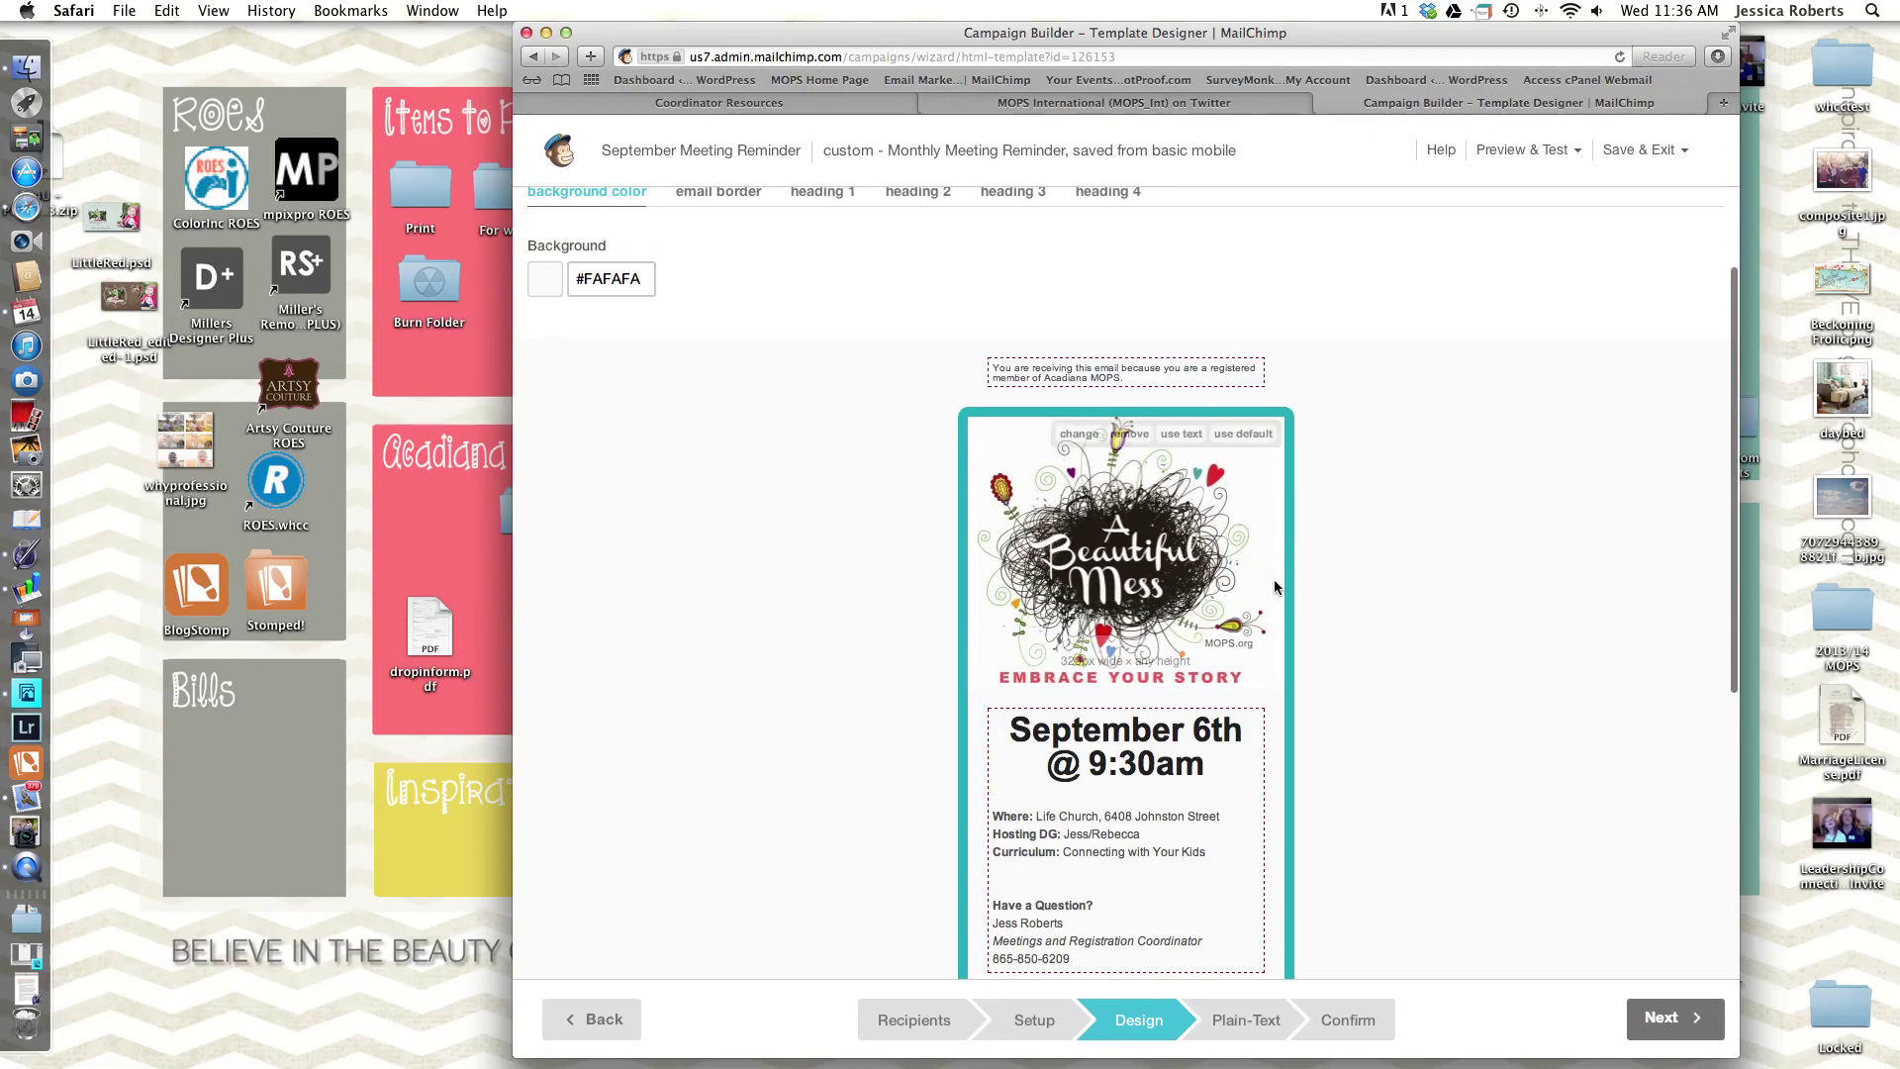
scroll(1274, 587, down, 3)
click(1529, 150)
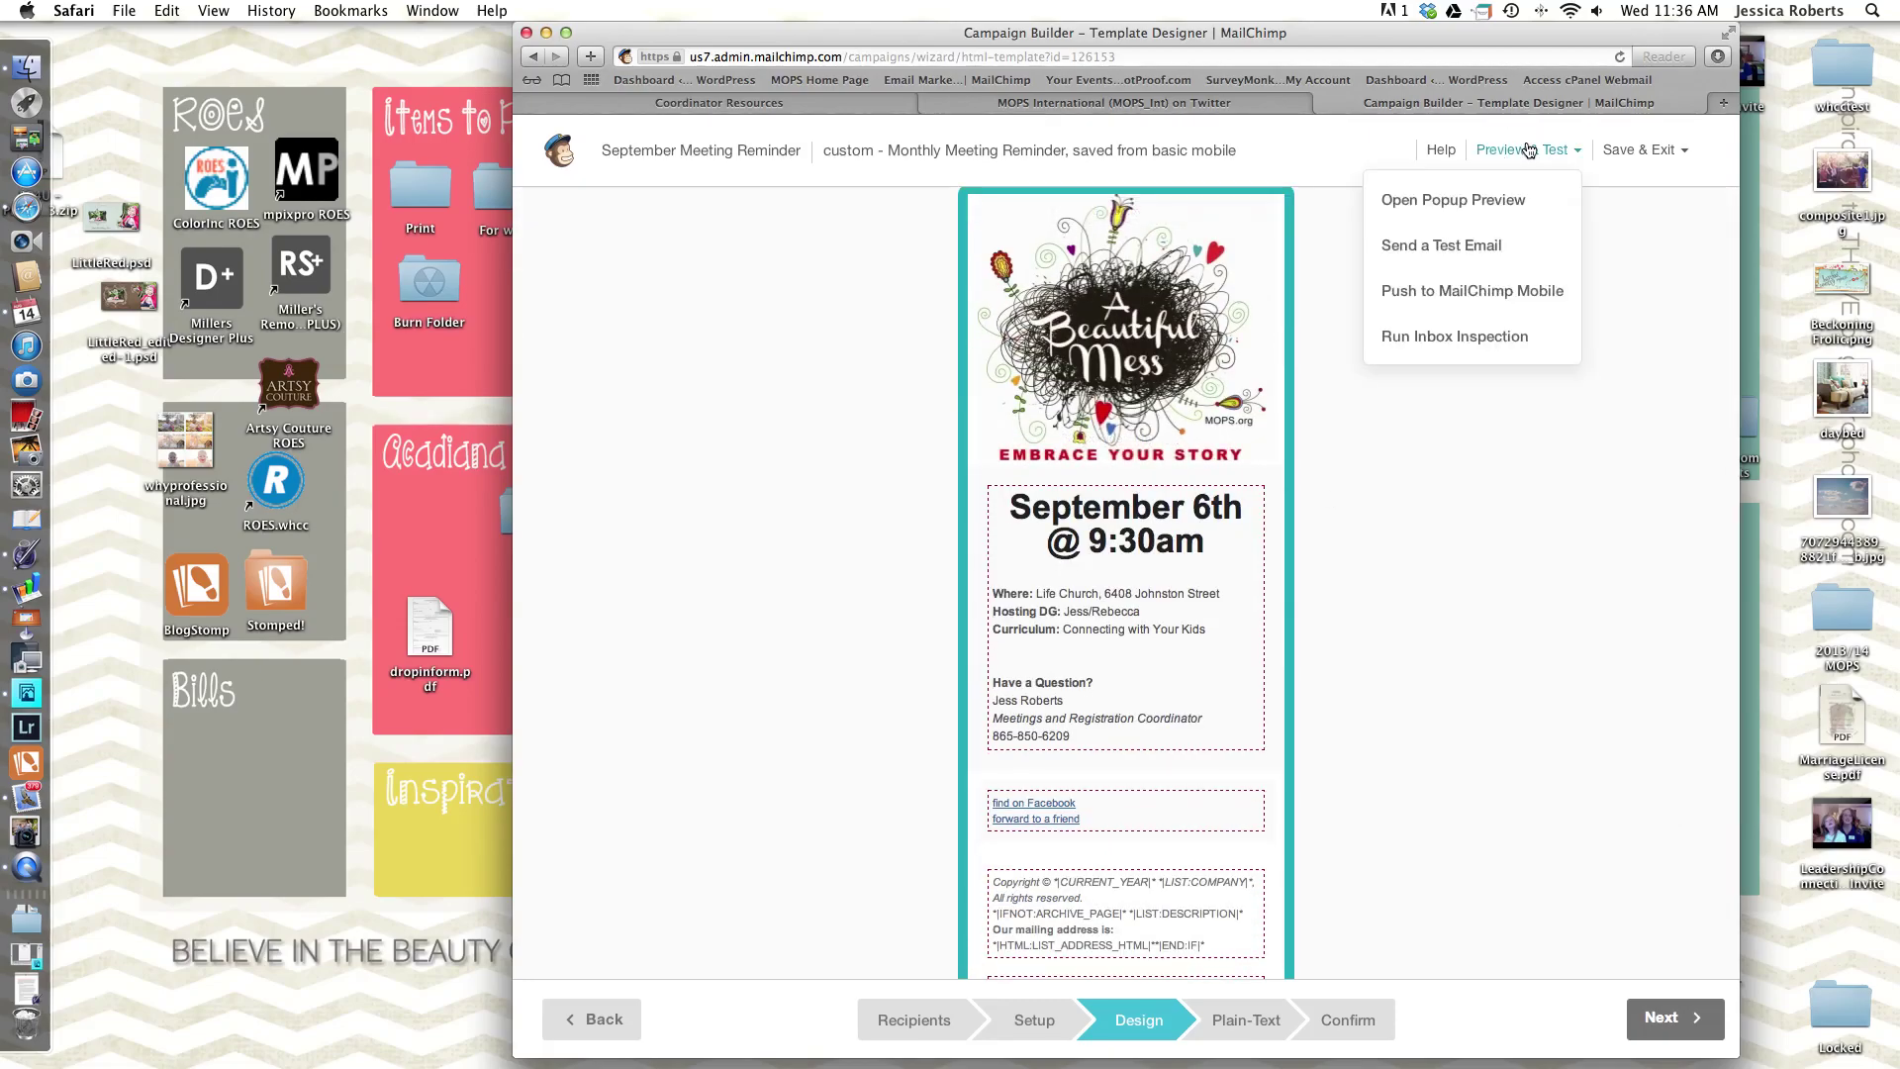
click(1489, 203)
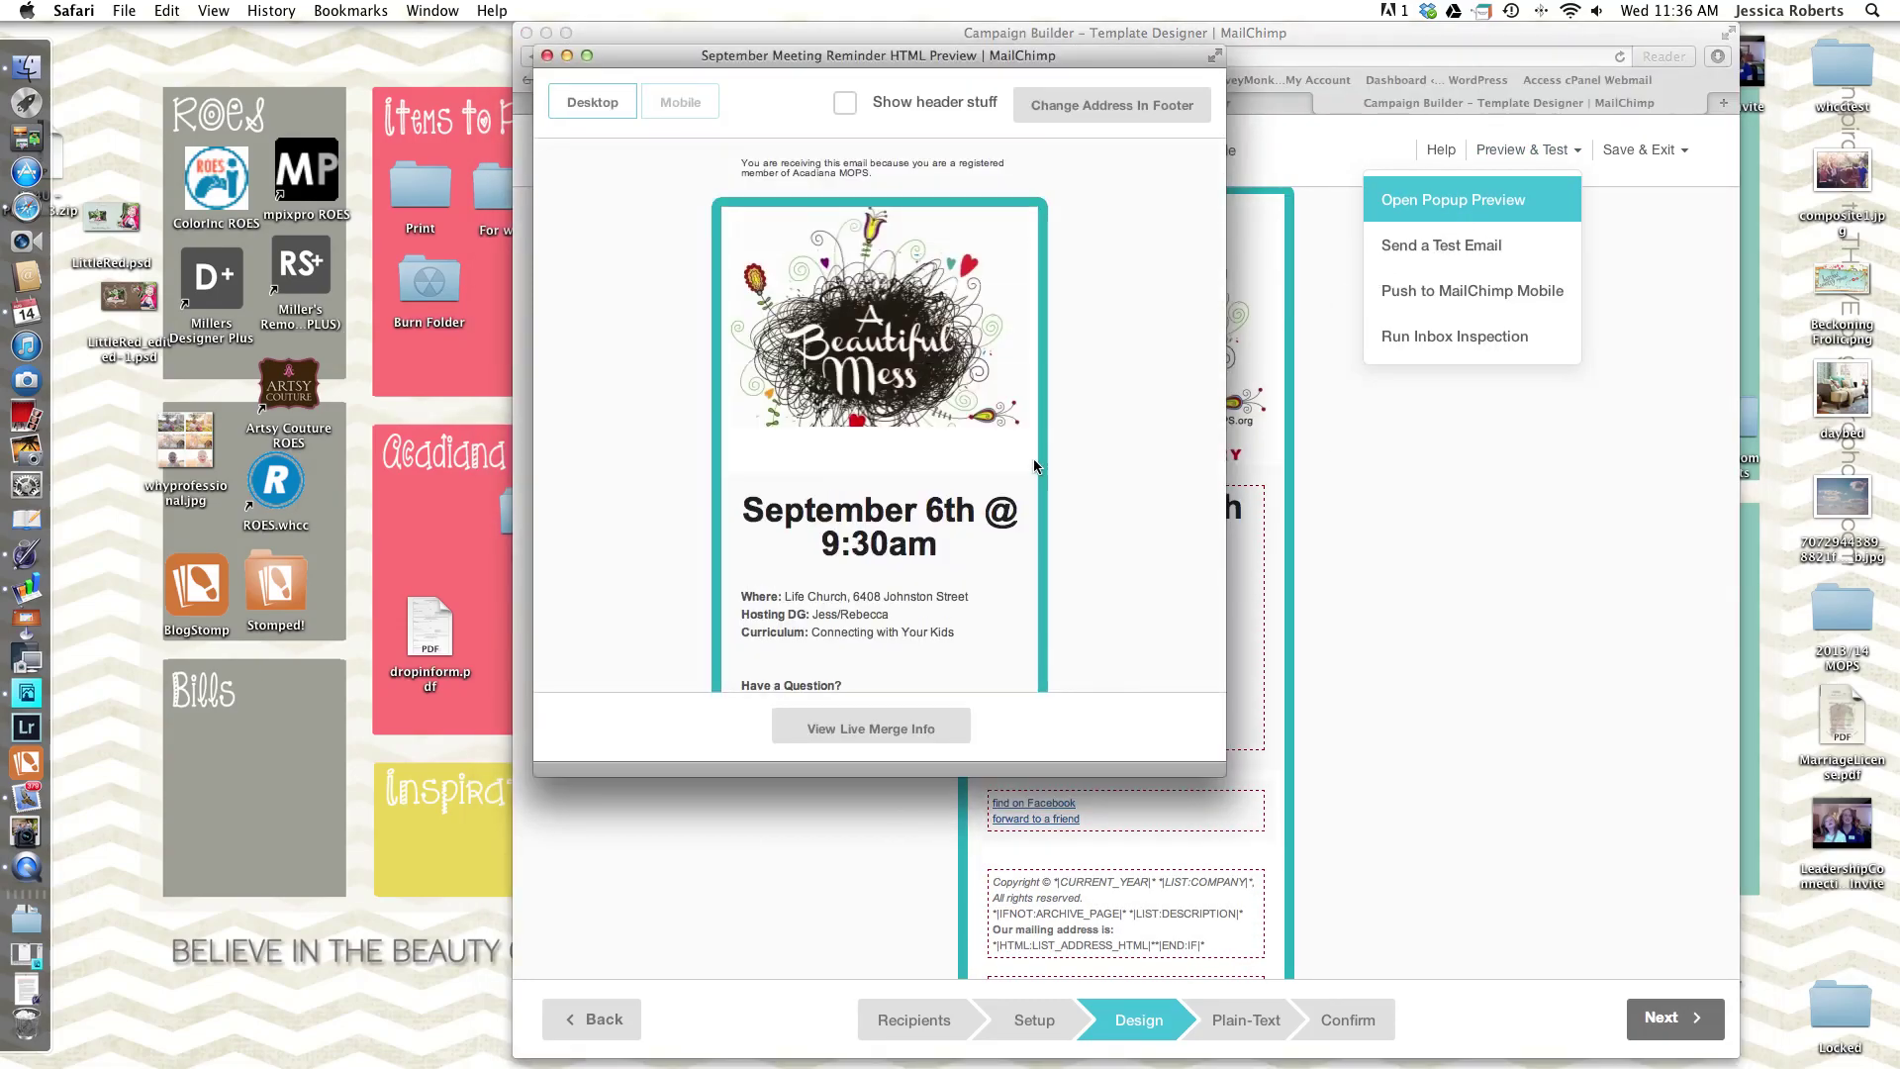
scroll(962, 505, down, 3)
scroll(962, 506, down, 5)
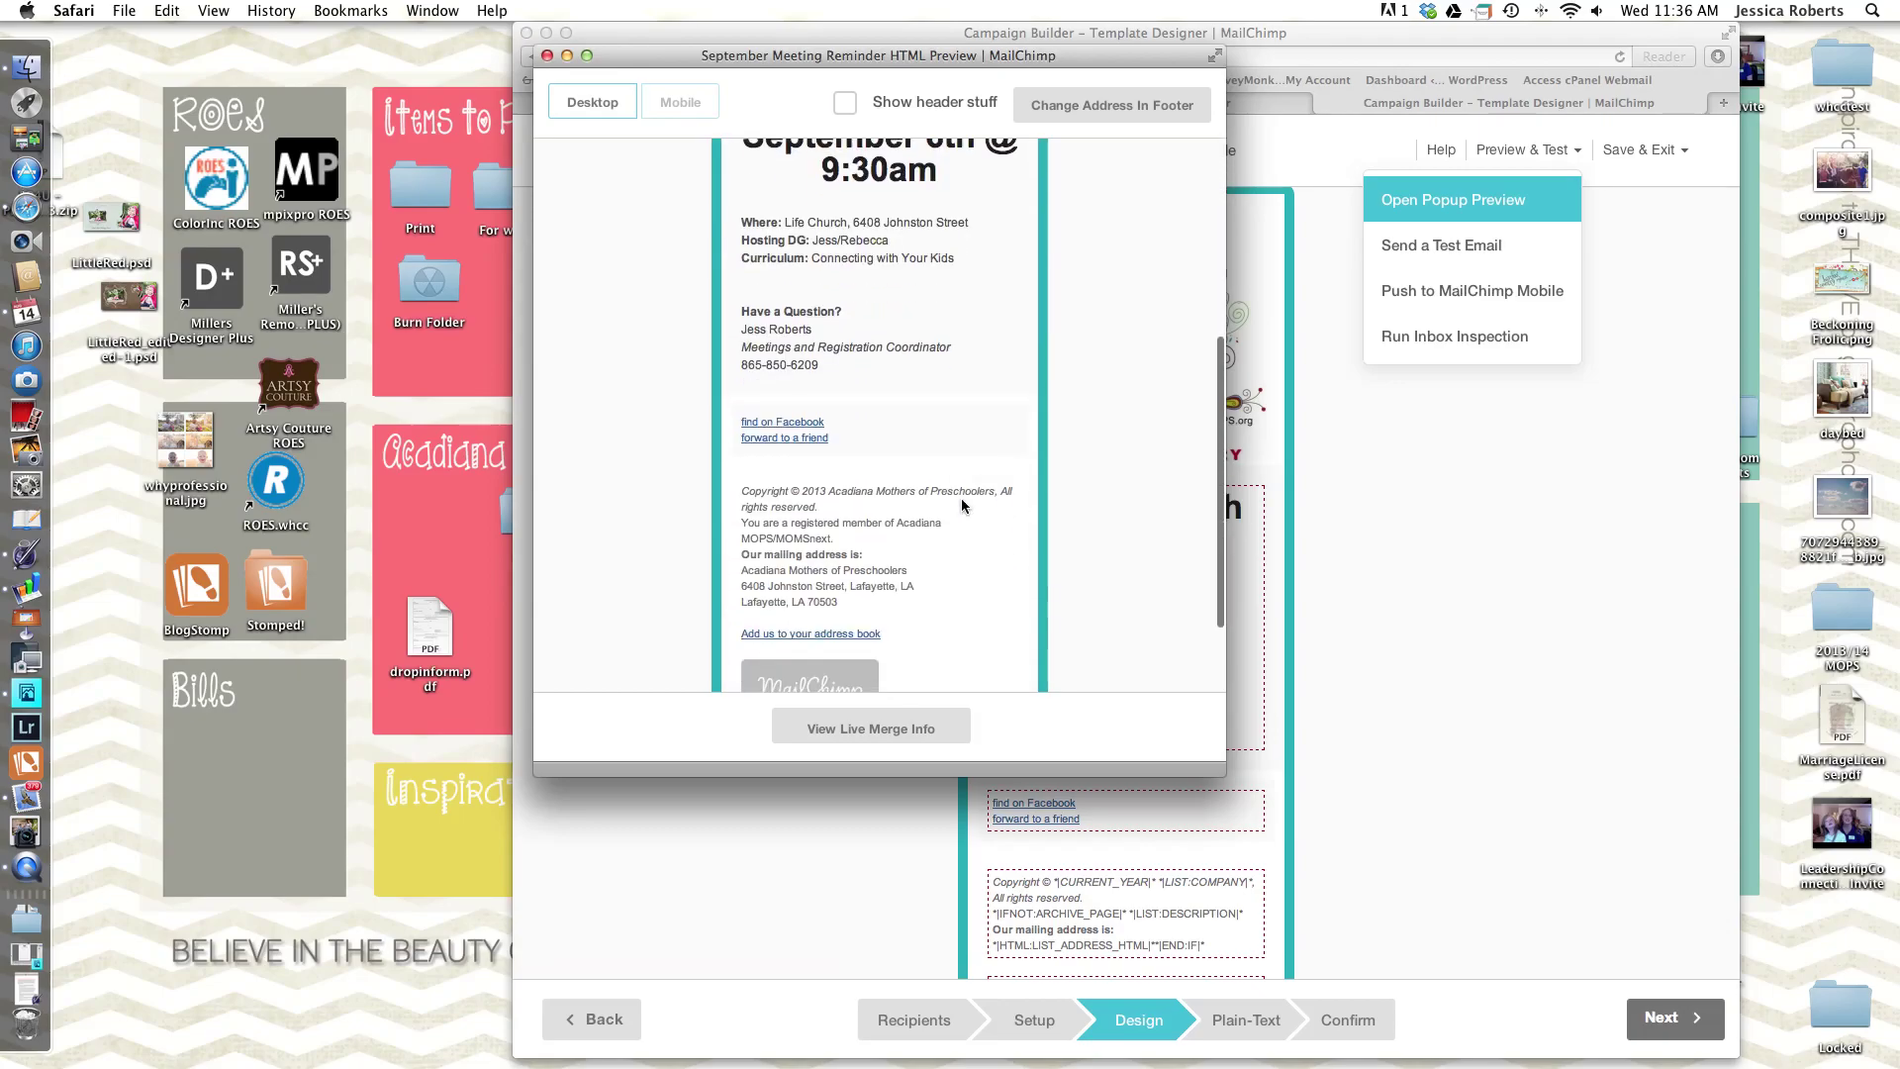
scroll(920, 415, up, 8)
scroll(957, 625, down, 8)
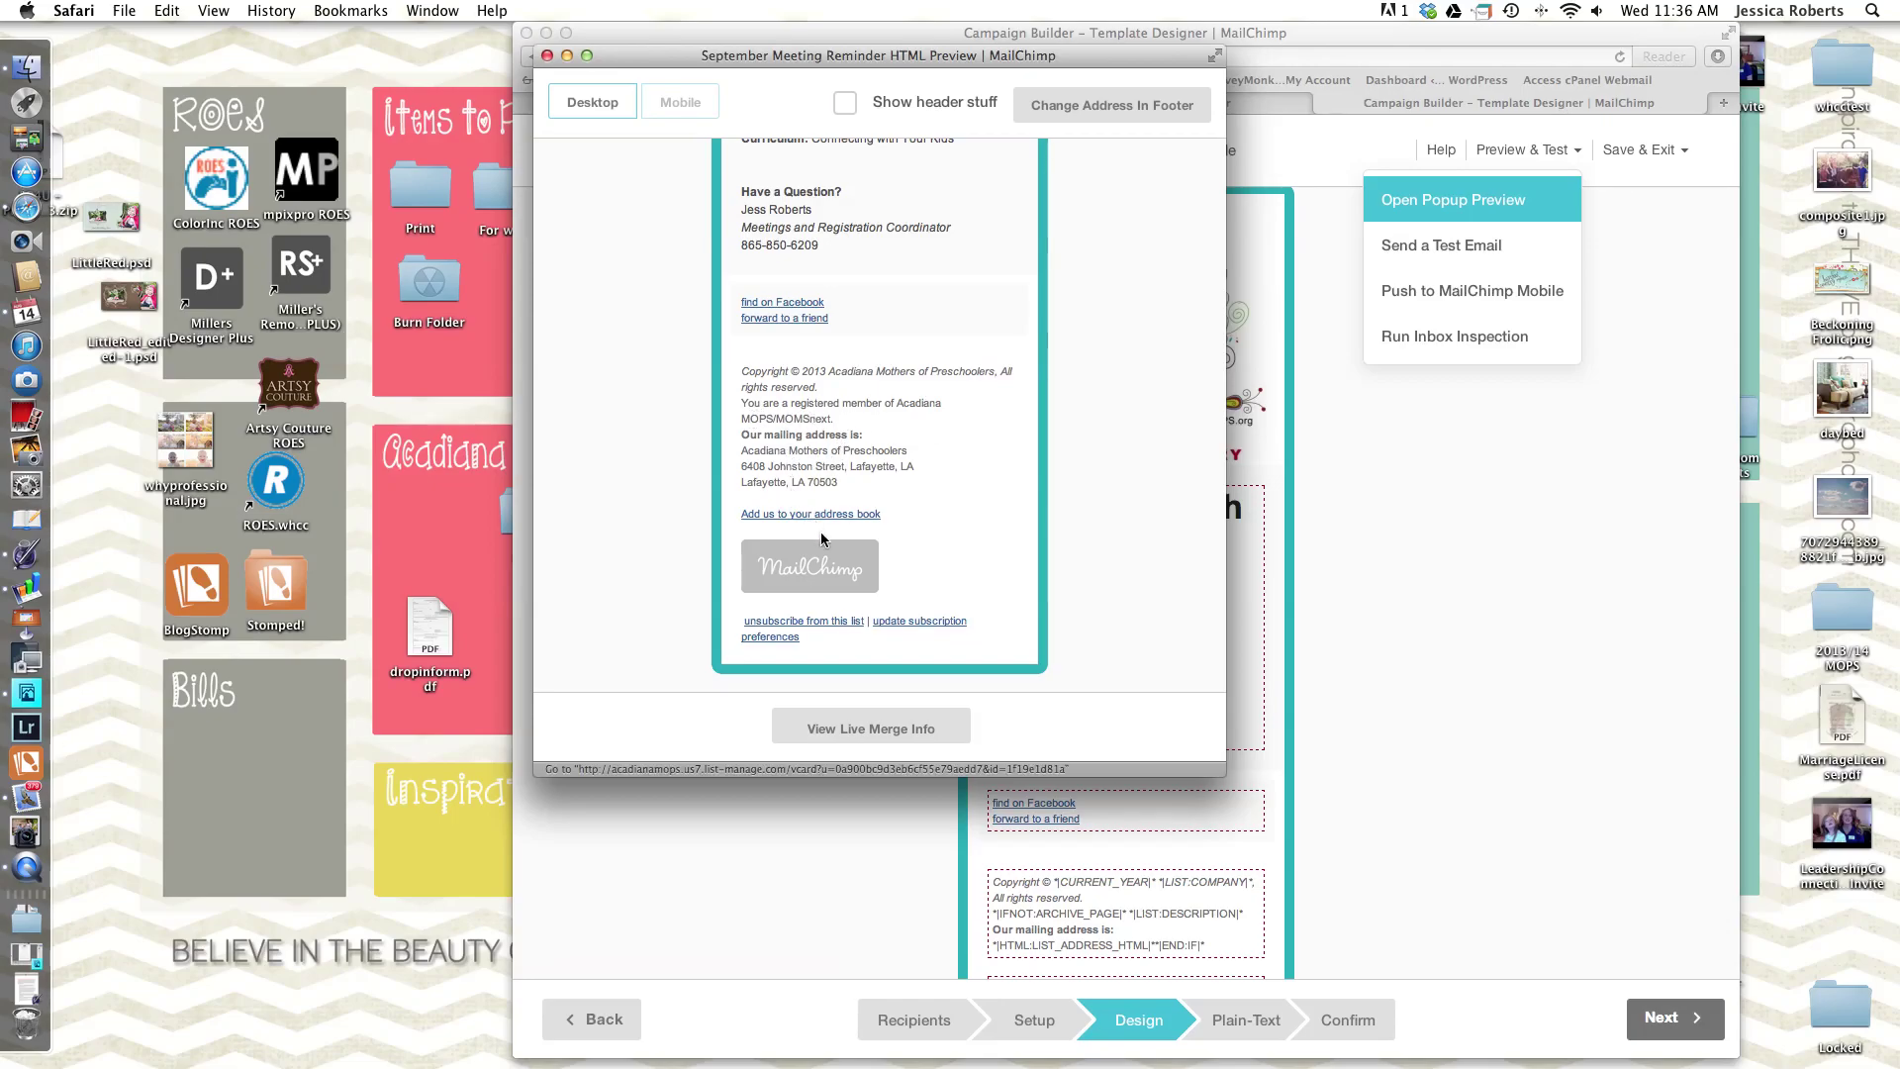
scroll(823, 539, down, 1)
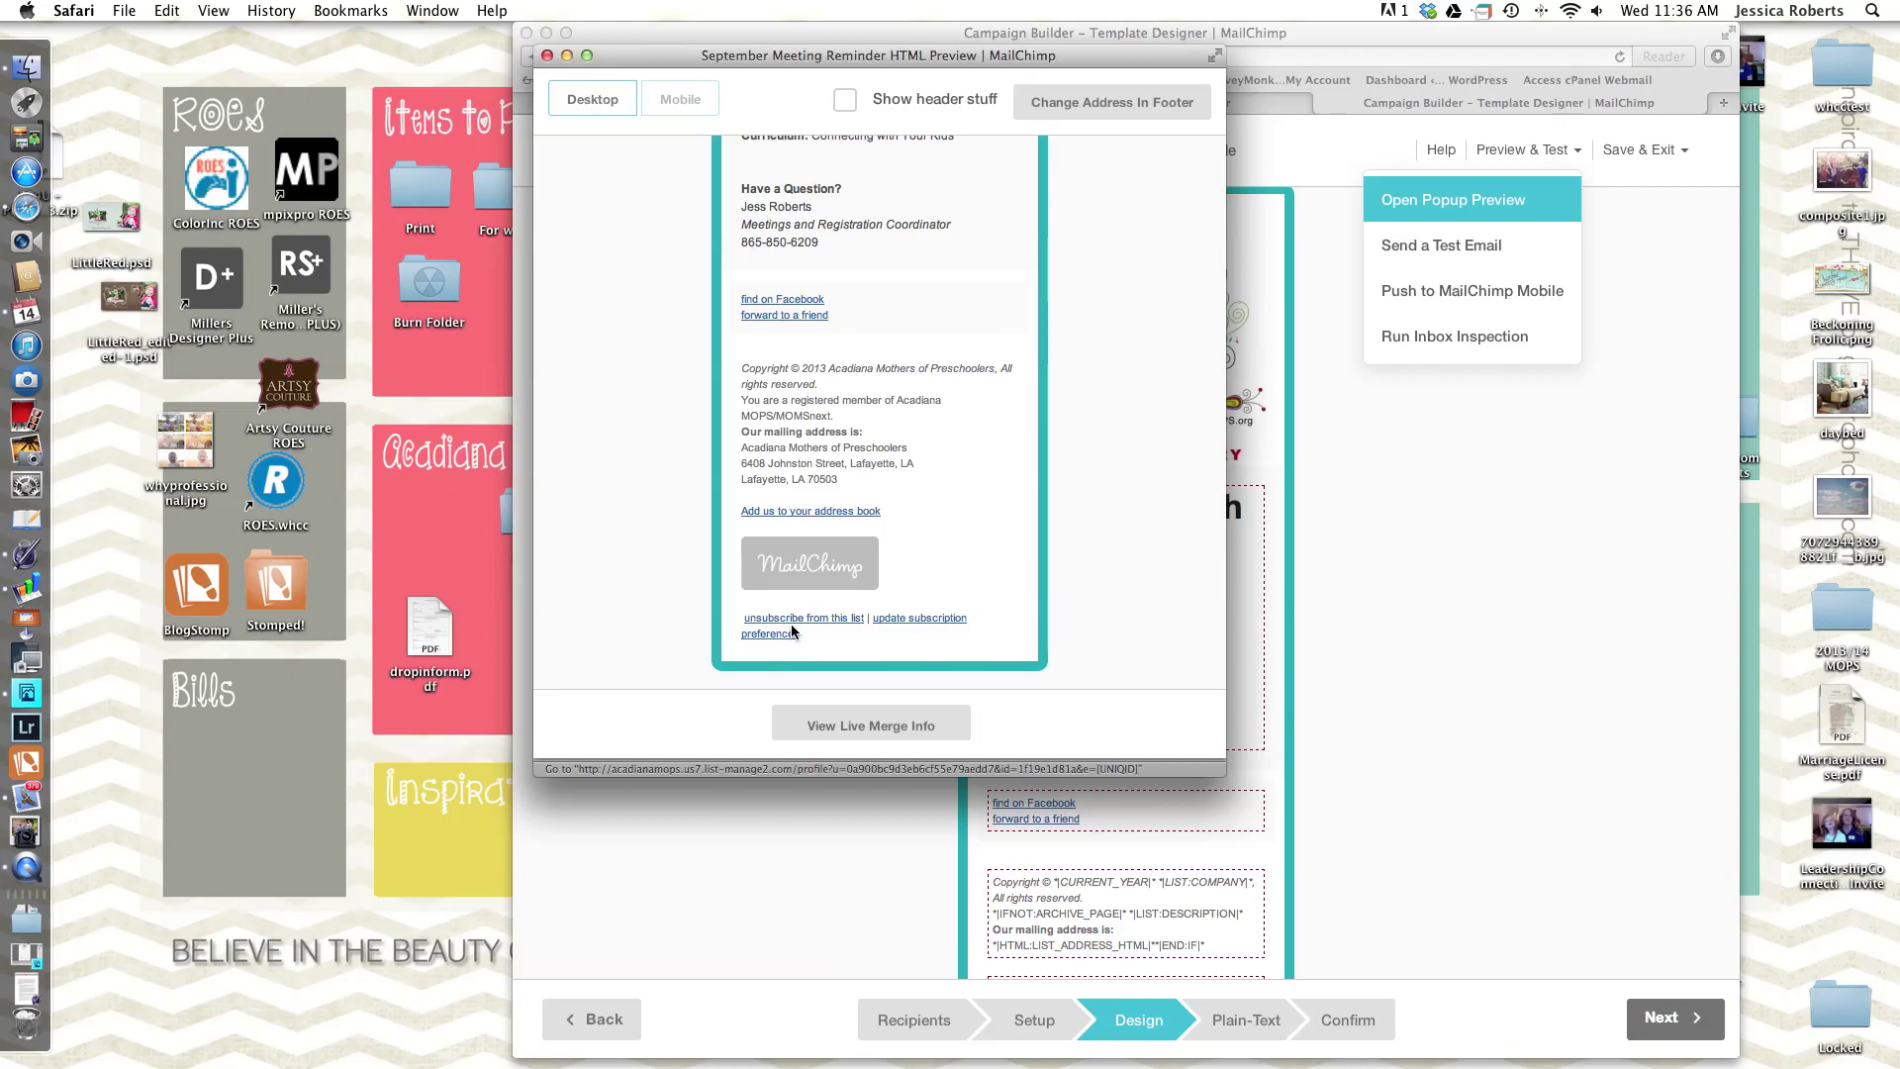
scroll(804, 641, up, 10)
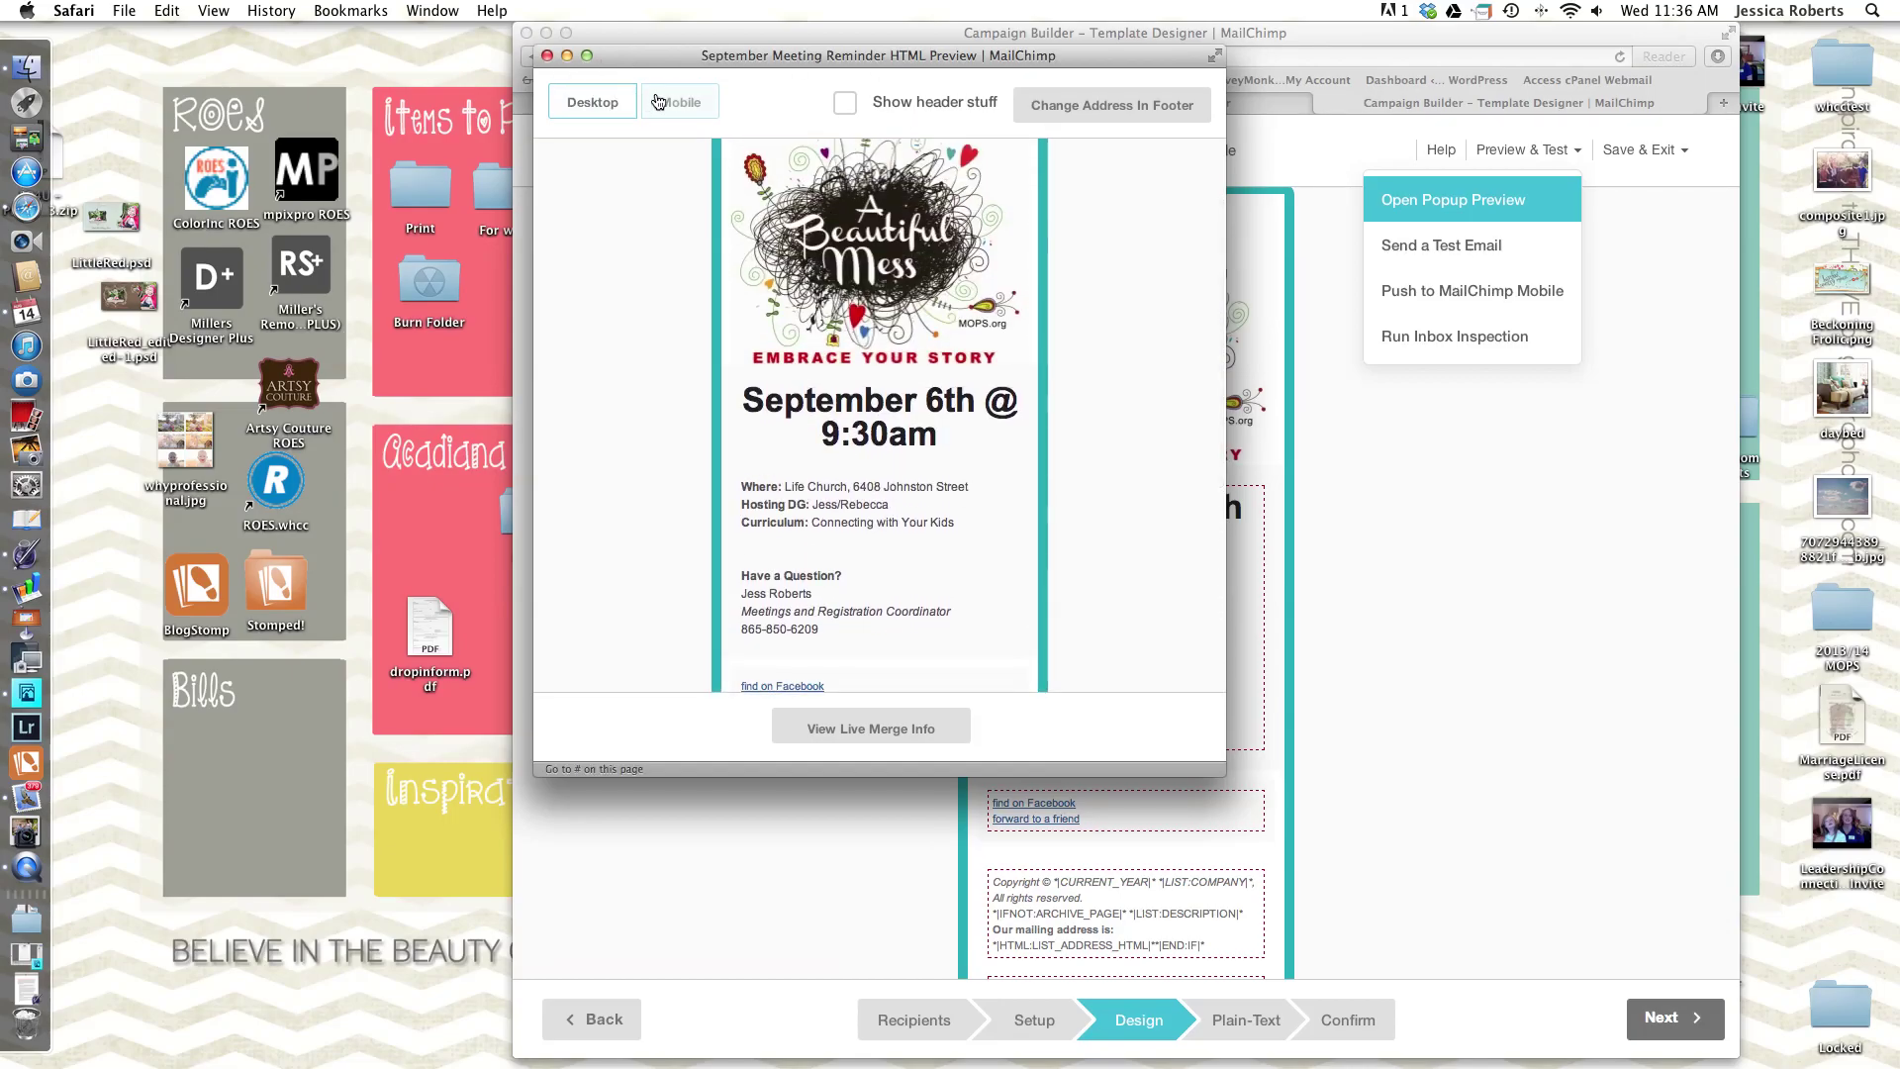
Switch the preview to the mobile version and look through the whole email
click(673, 103)
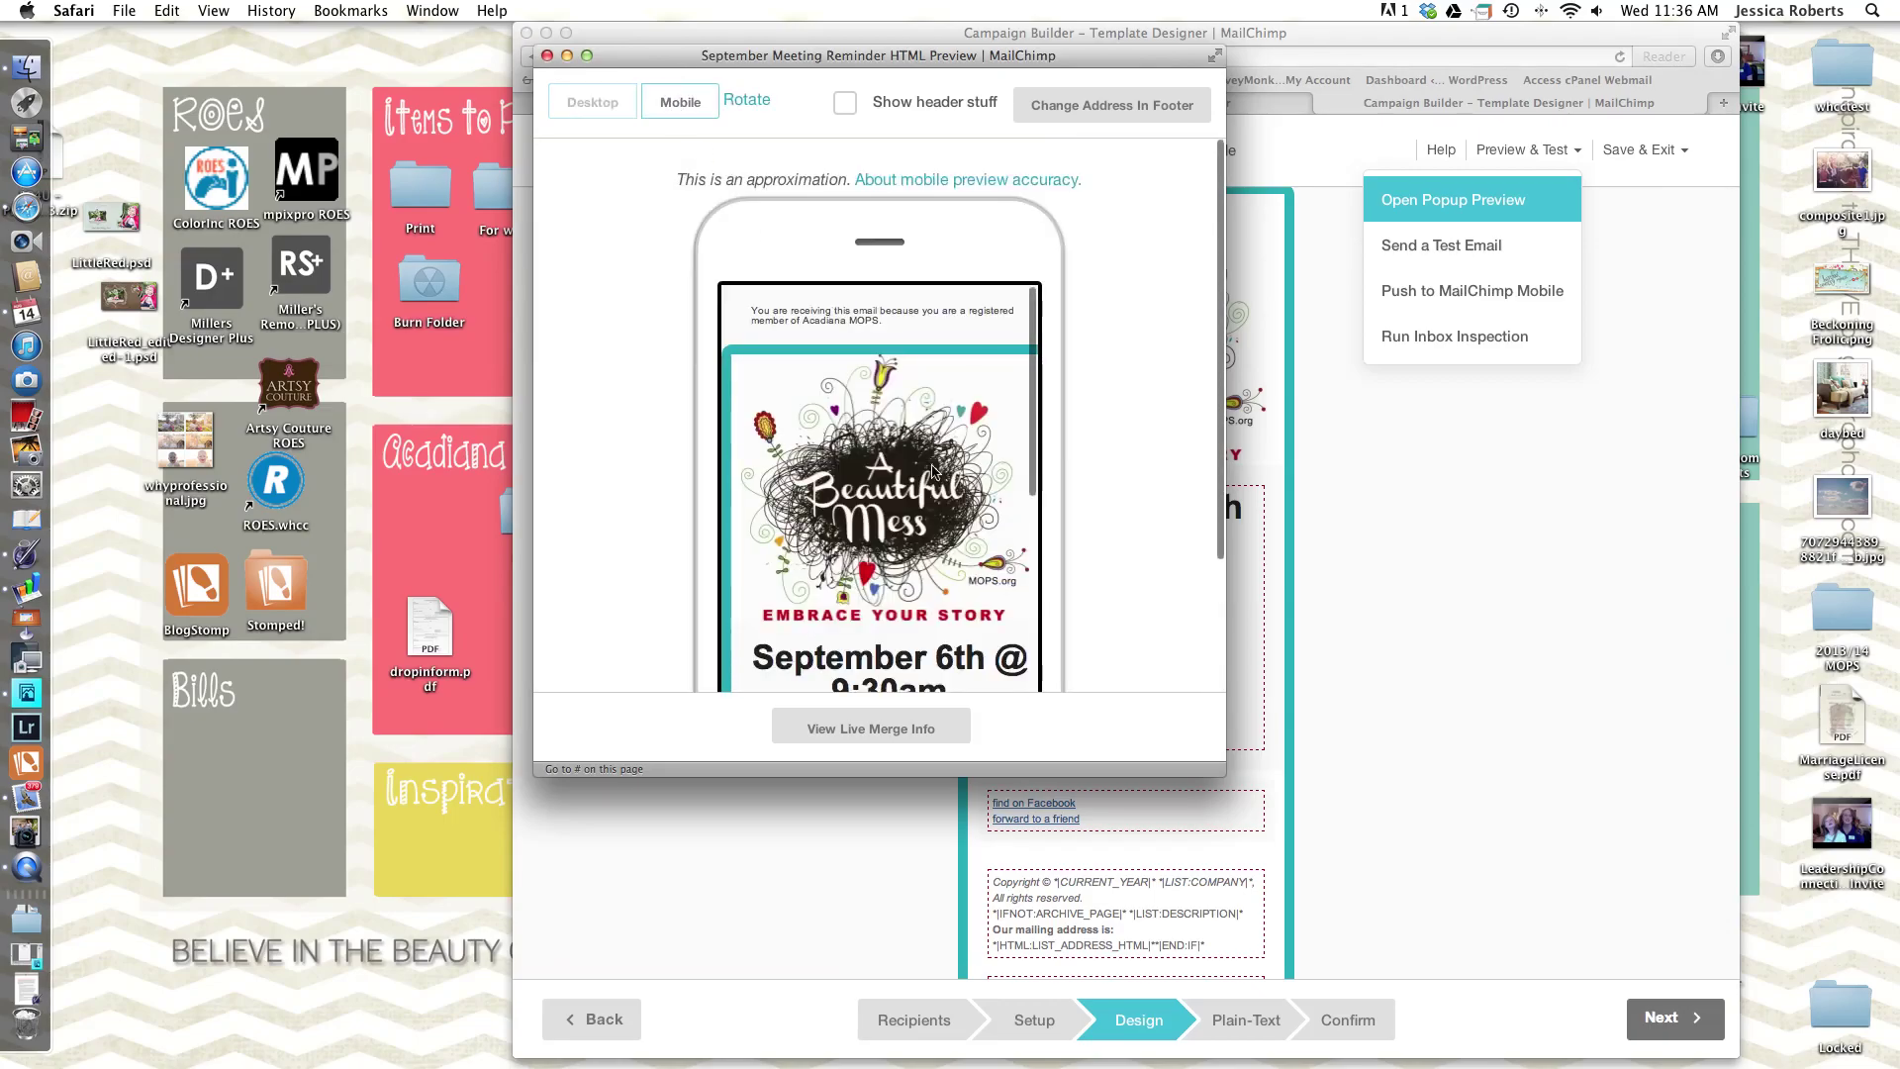
scroll(945, 504, down, 15)
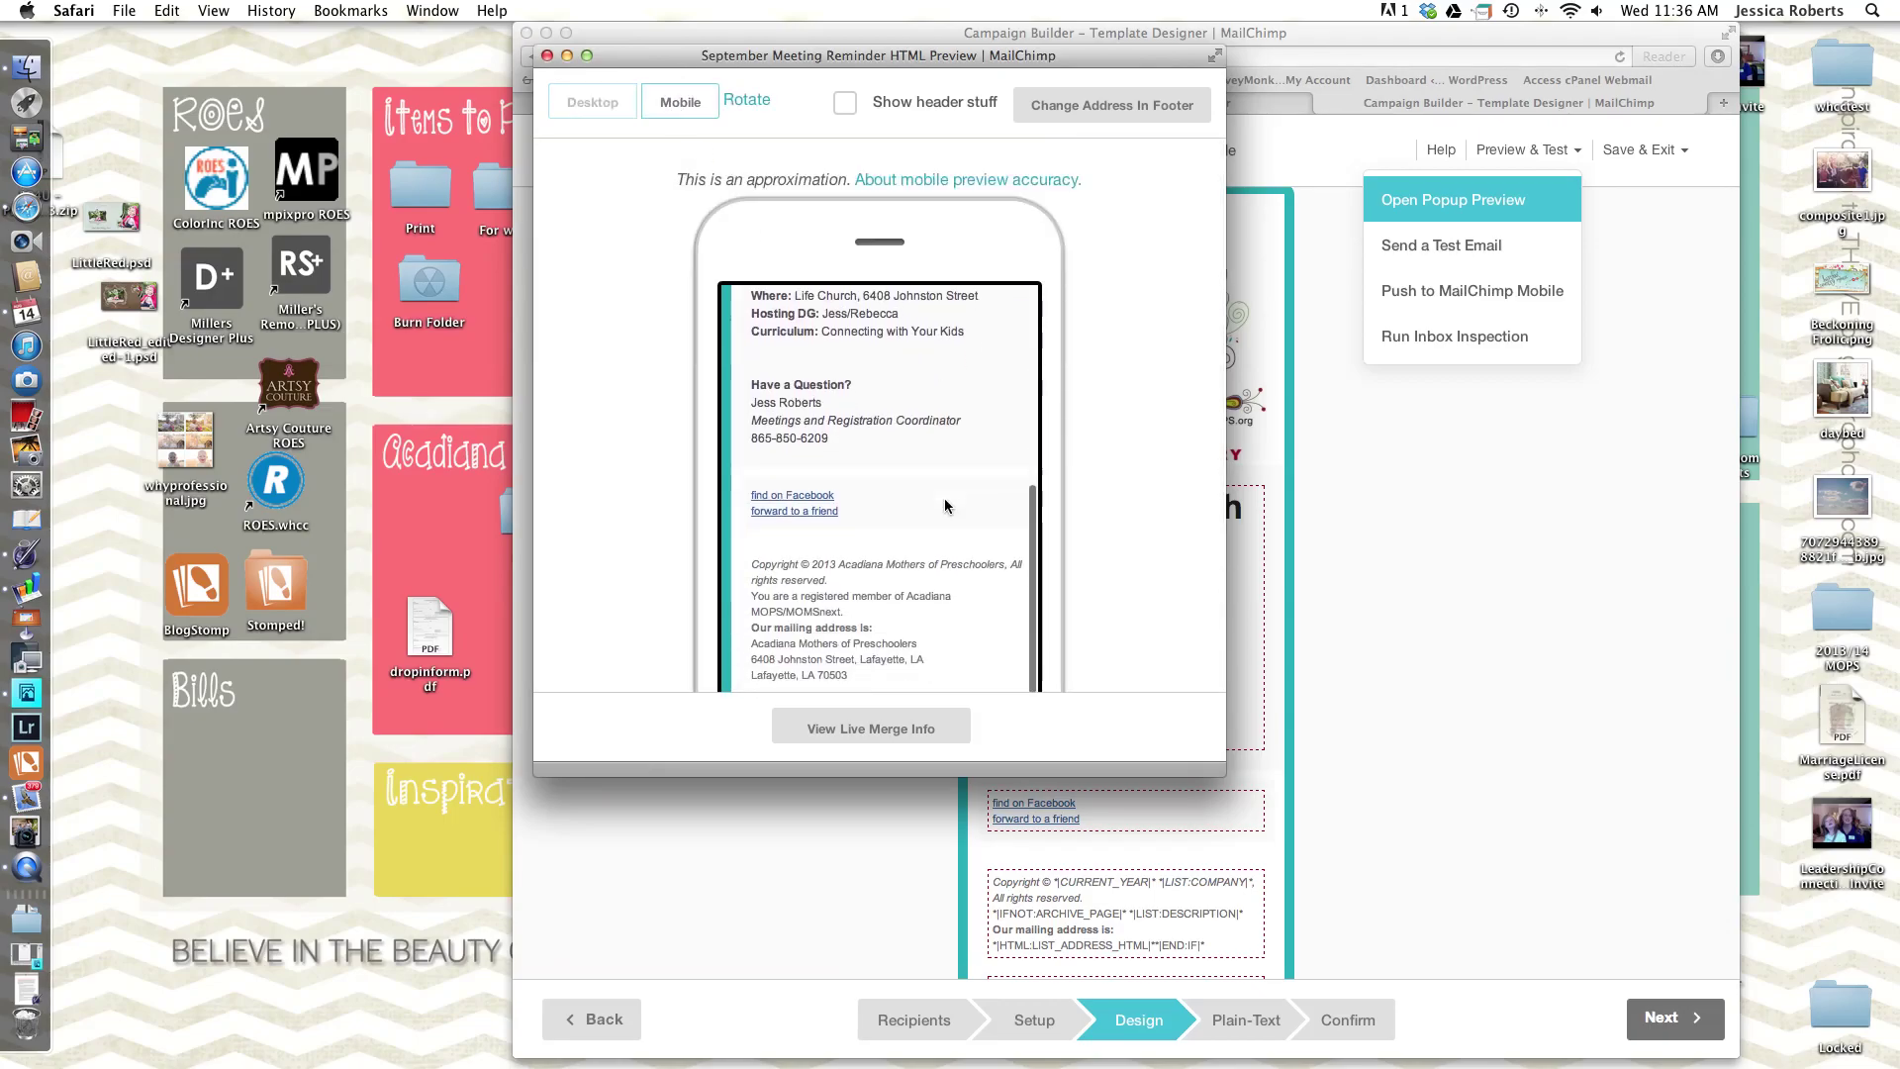
scroll(945, 505, up, 15)
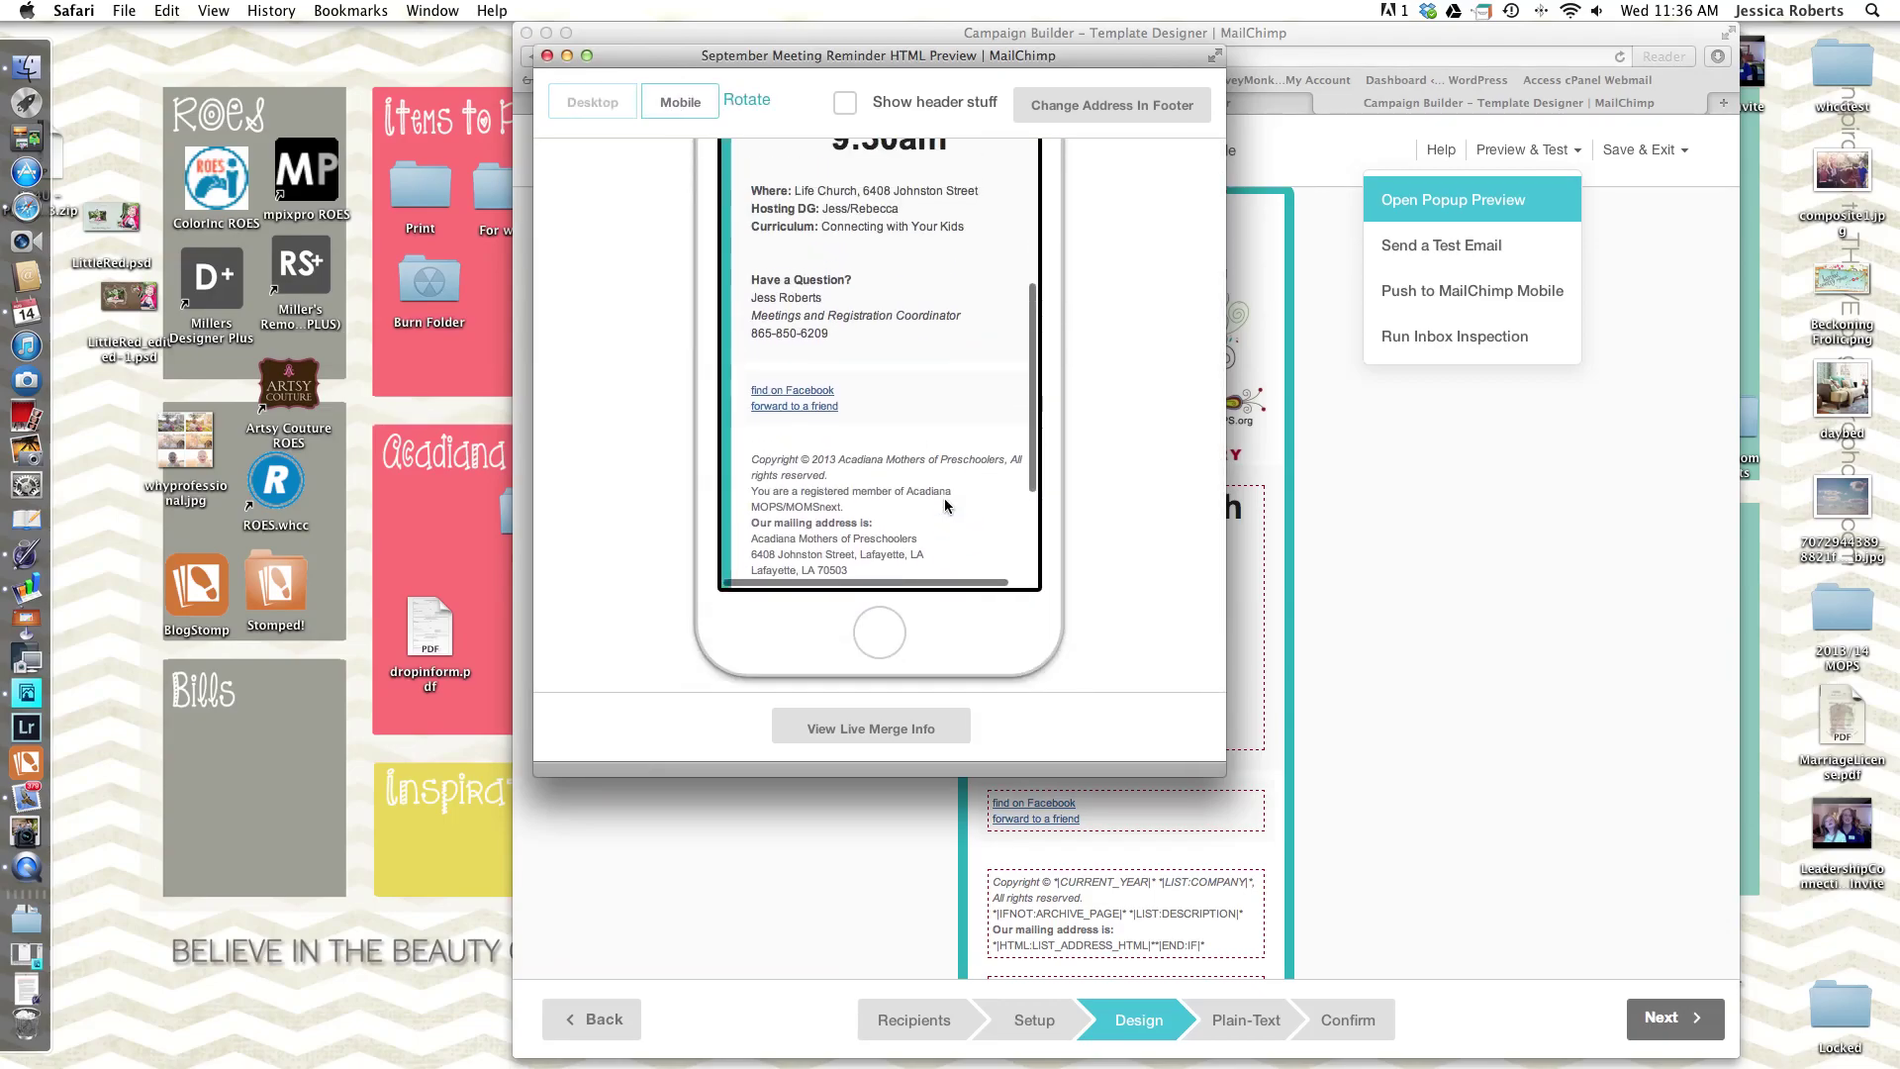
Close the popup preview and look over the whole email in the template designer
scroll(945, 505, up, 2)
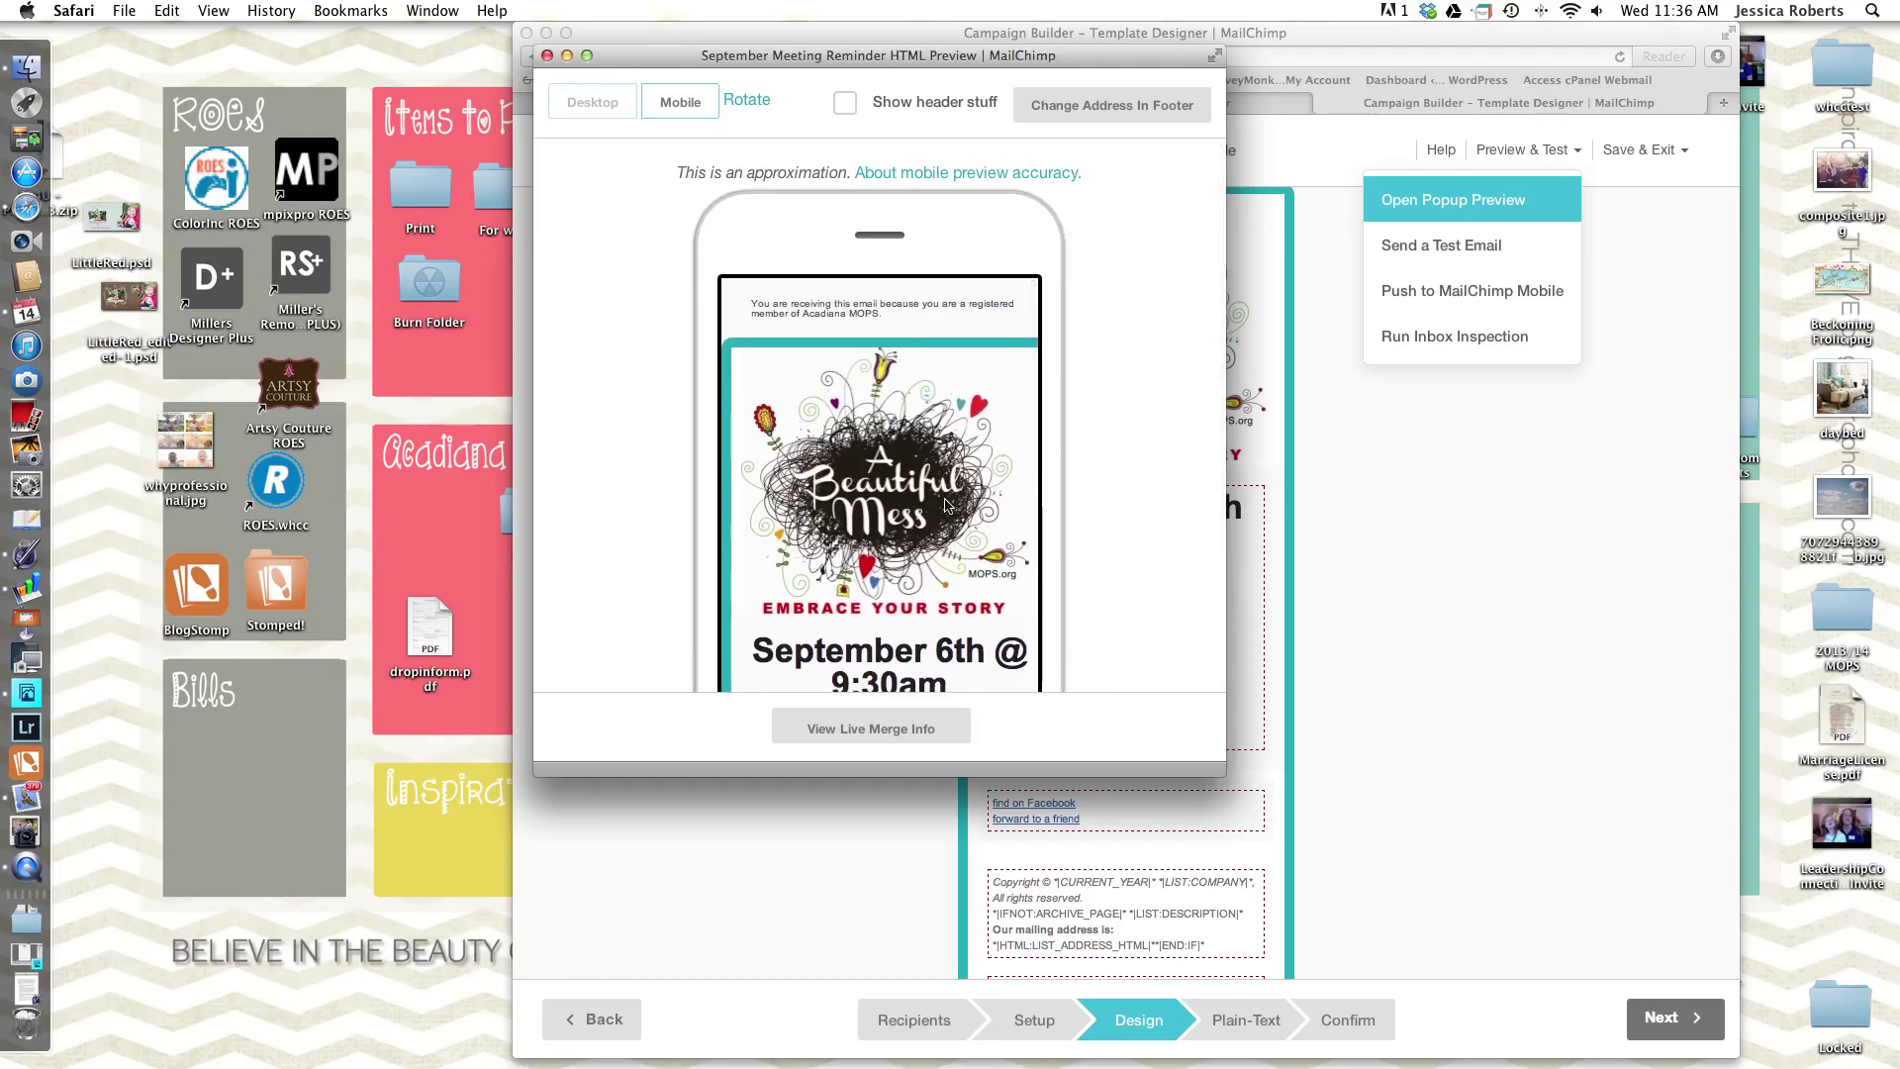
click(546, 55)
scroll(1419, 811, down, 3)
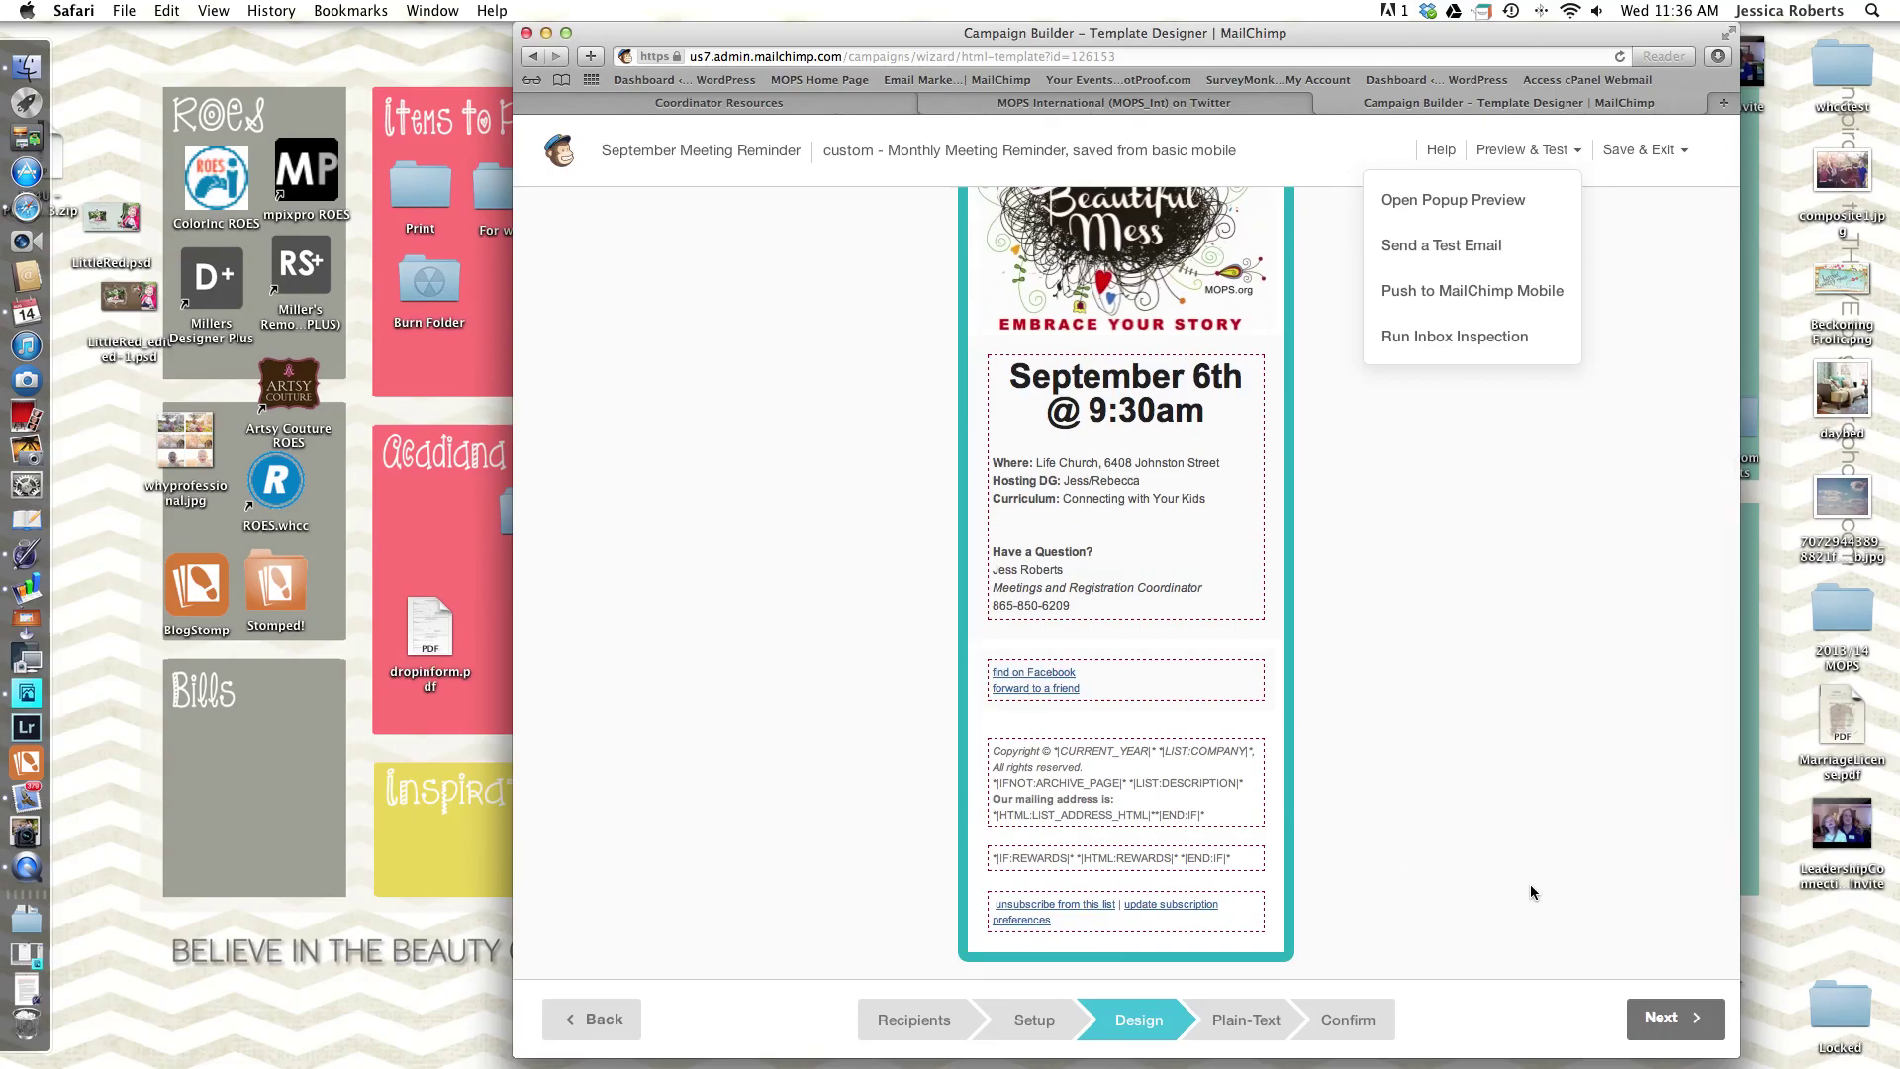
scroll(1351, 833, up, 5)
scroll(1302, 821, down, 2)
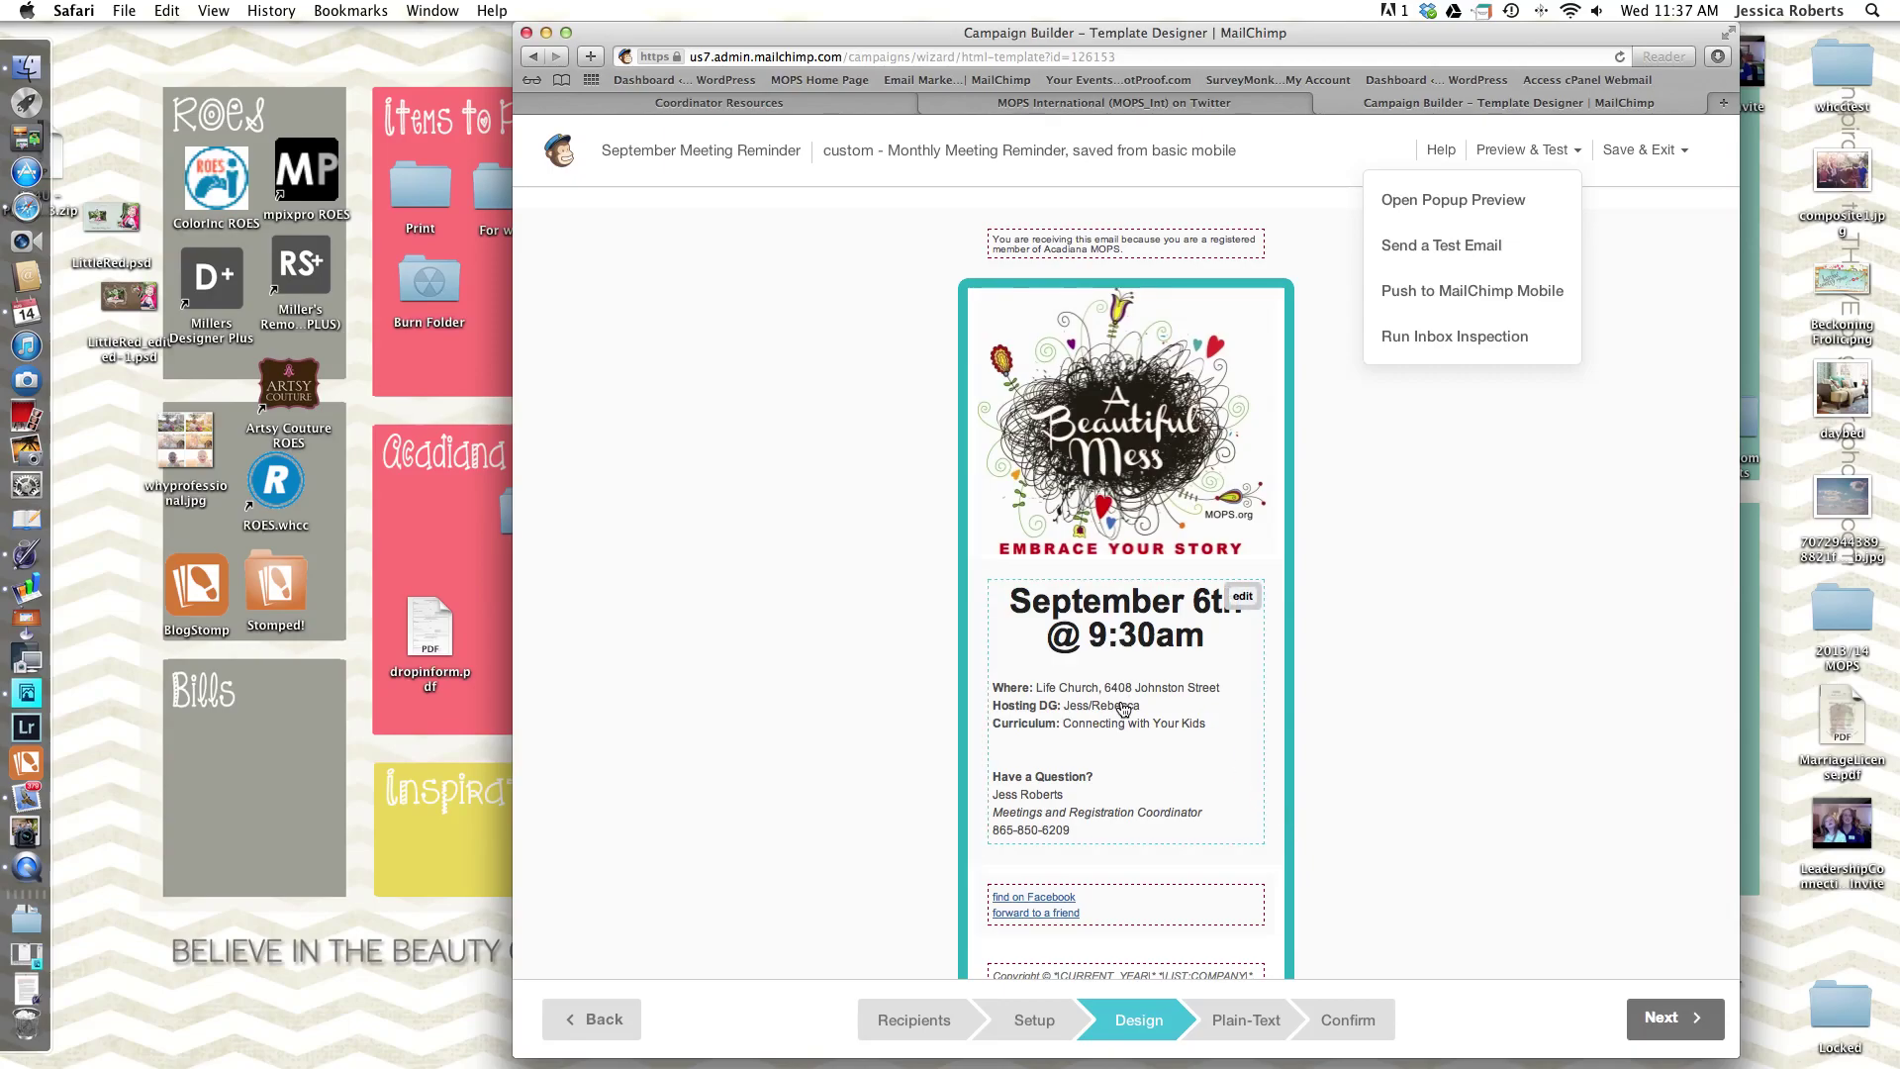
Continue to the plain-text version of the campaign and copy its text from the HTML email
click(1660, 1018)
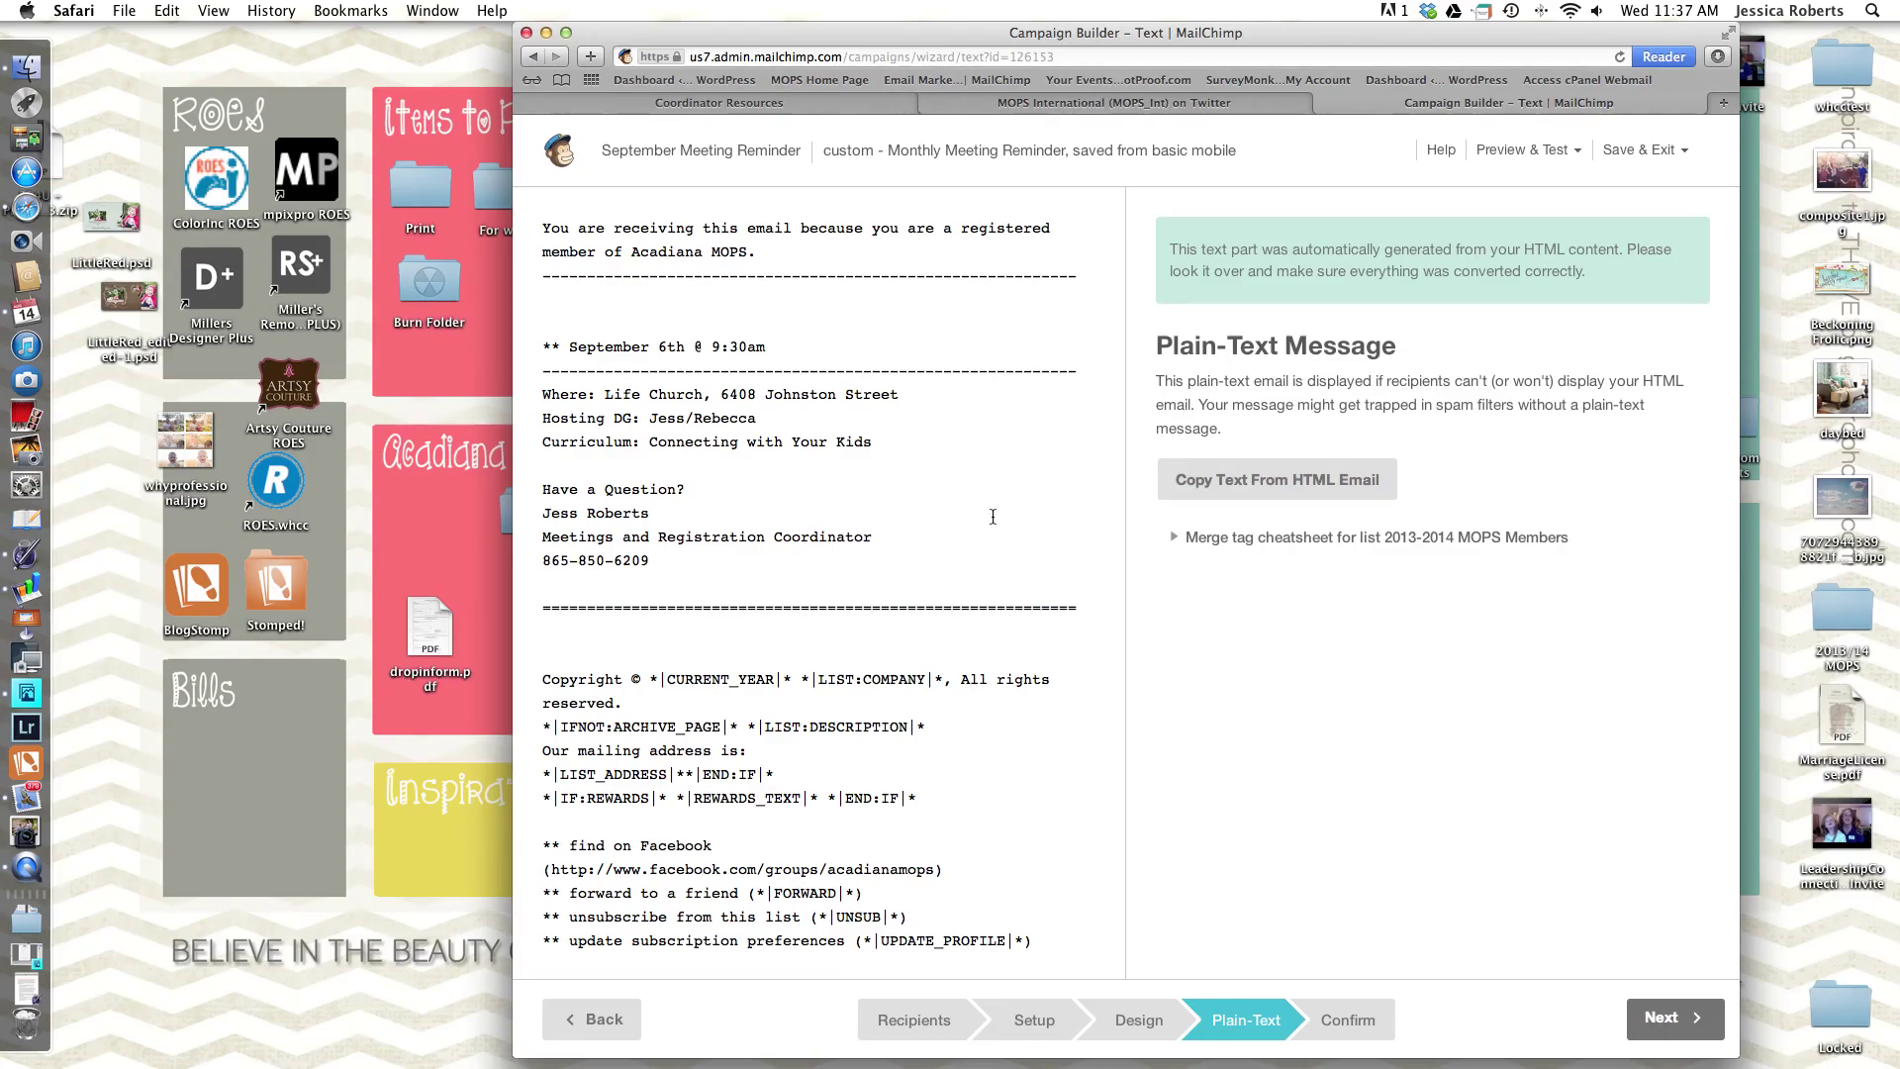
click(1227, 483)
Go back to the campaign's Design stage to check the email down to its footer and return to the plain-text version
click(1150, 1014)
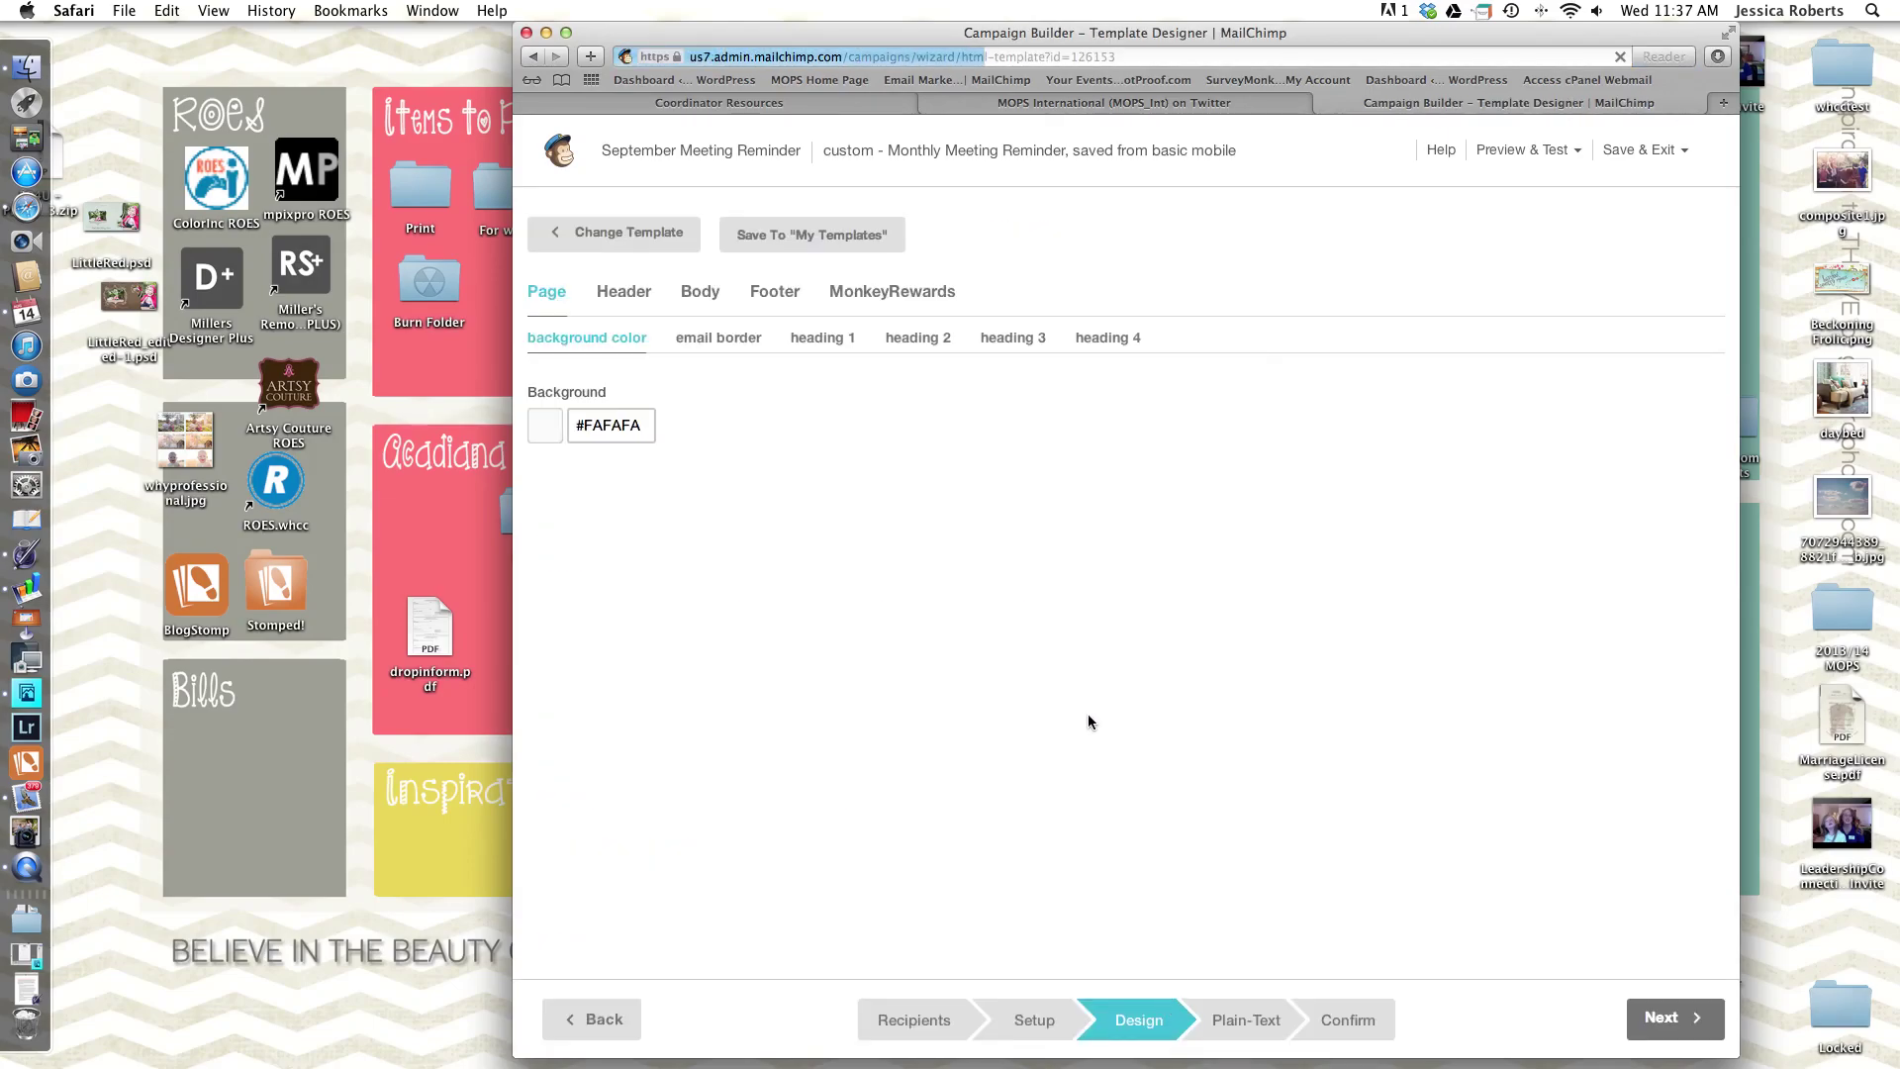
scroll(1085, 714, down, 10)
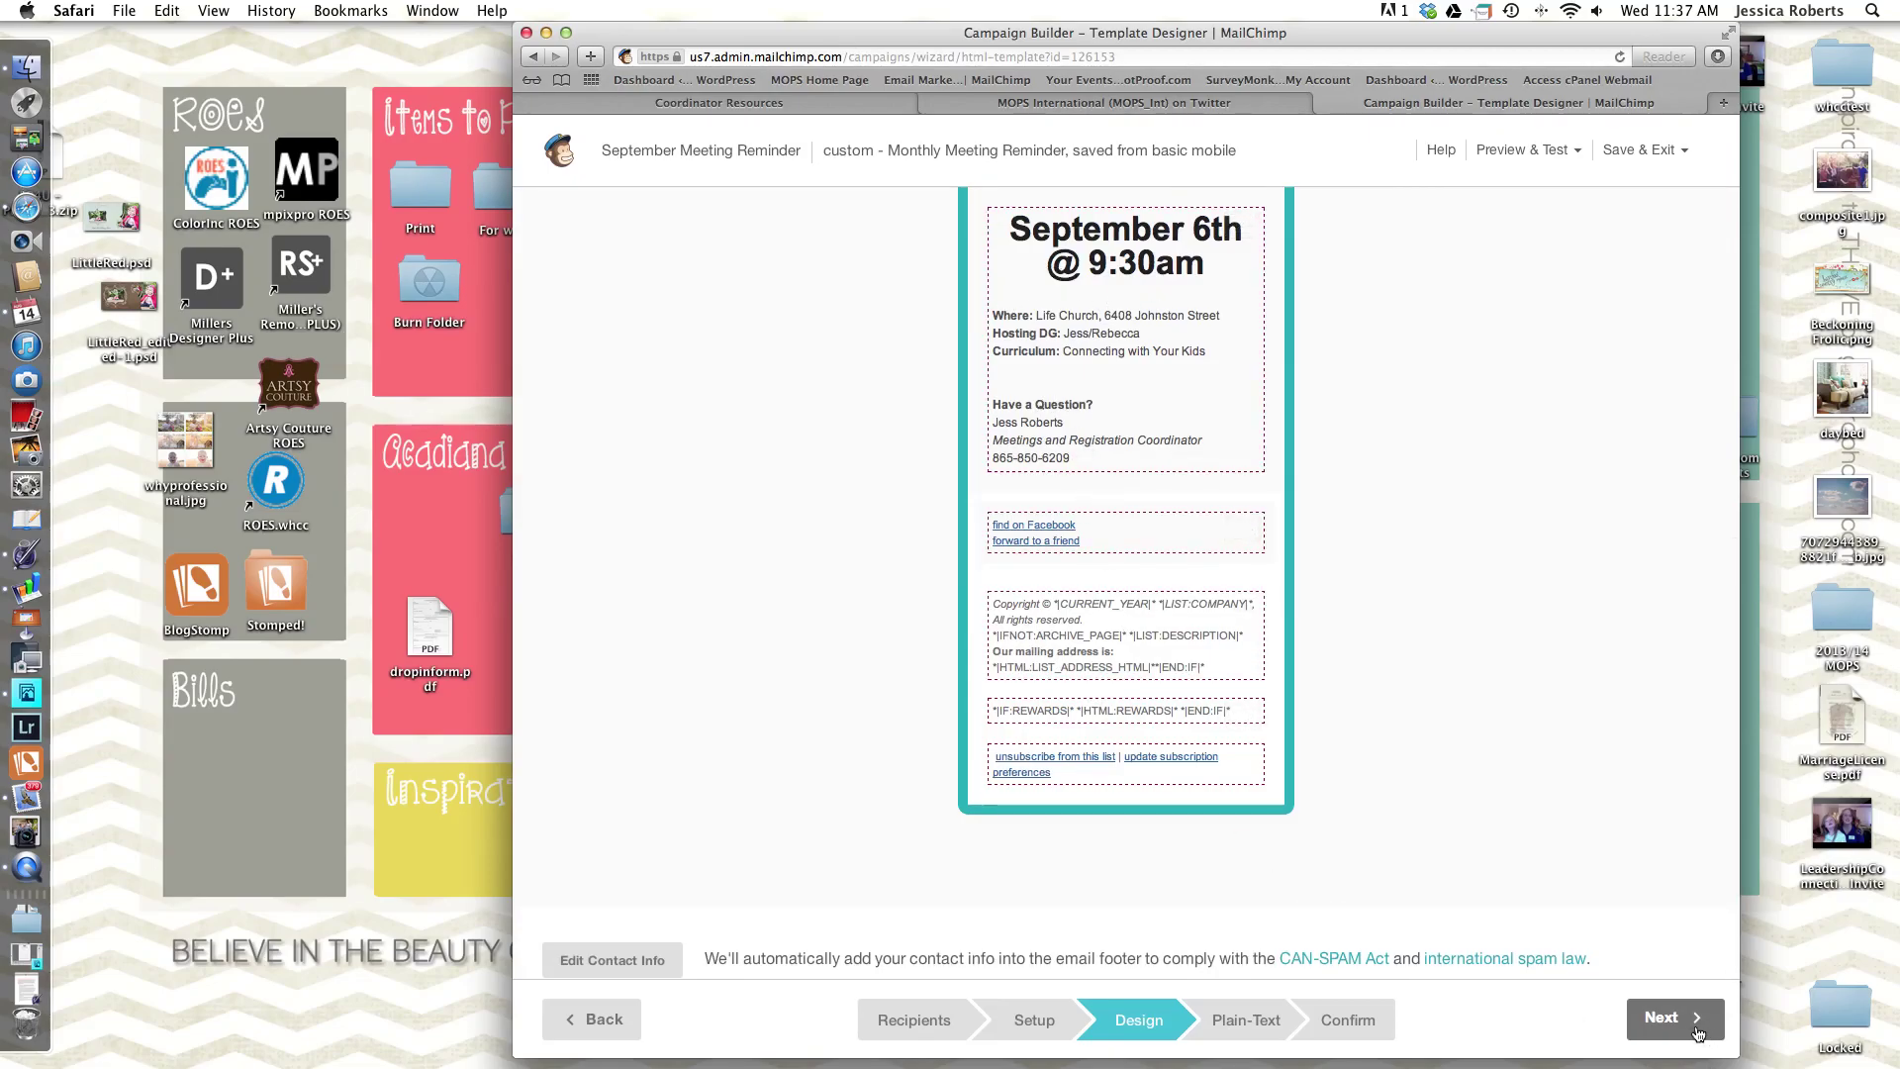
click(1666, 1022)
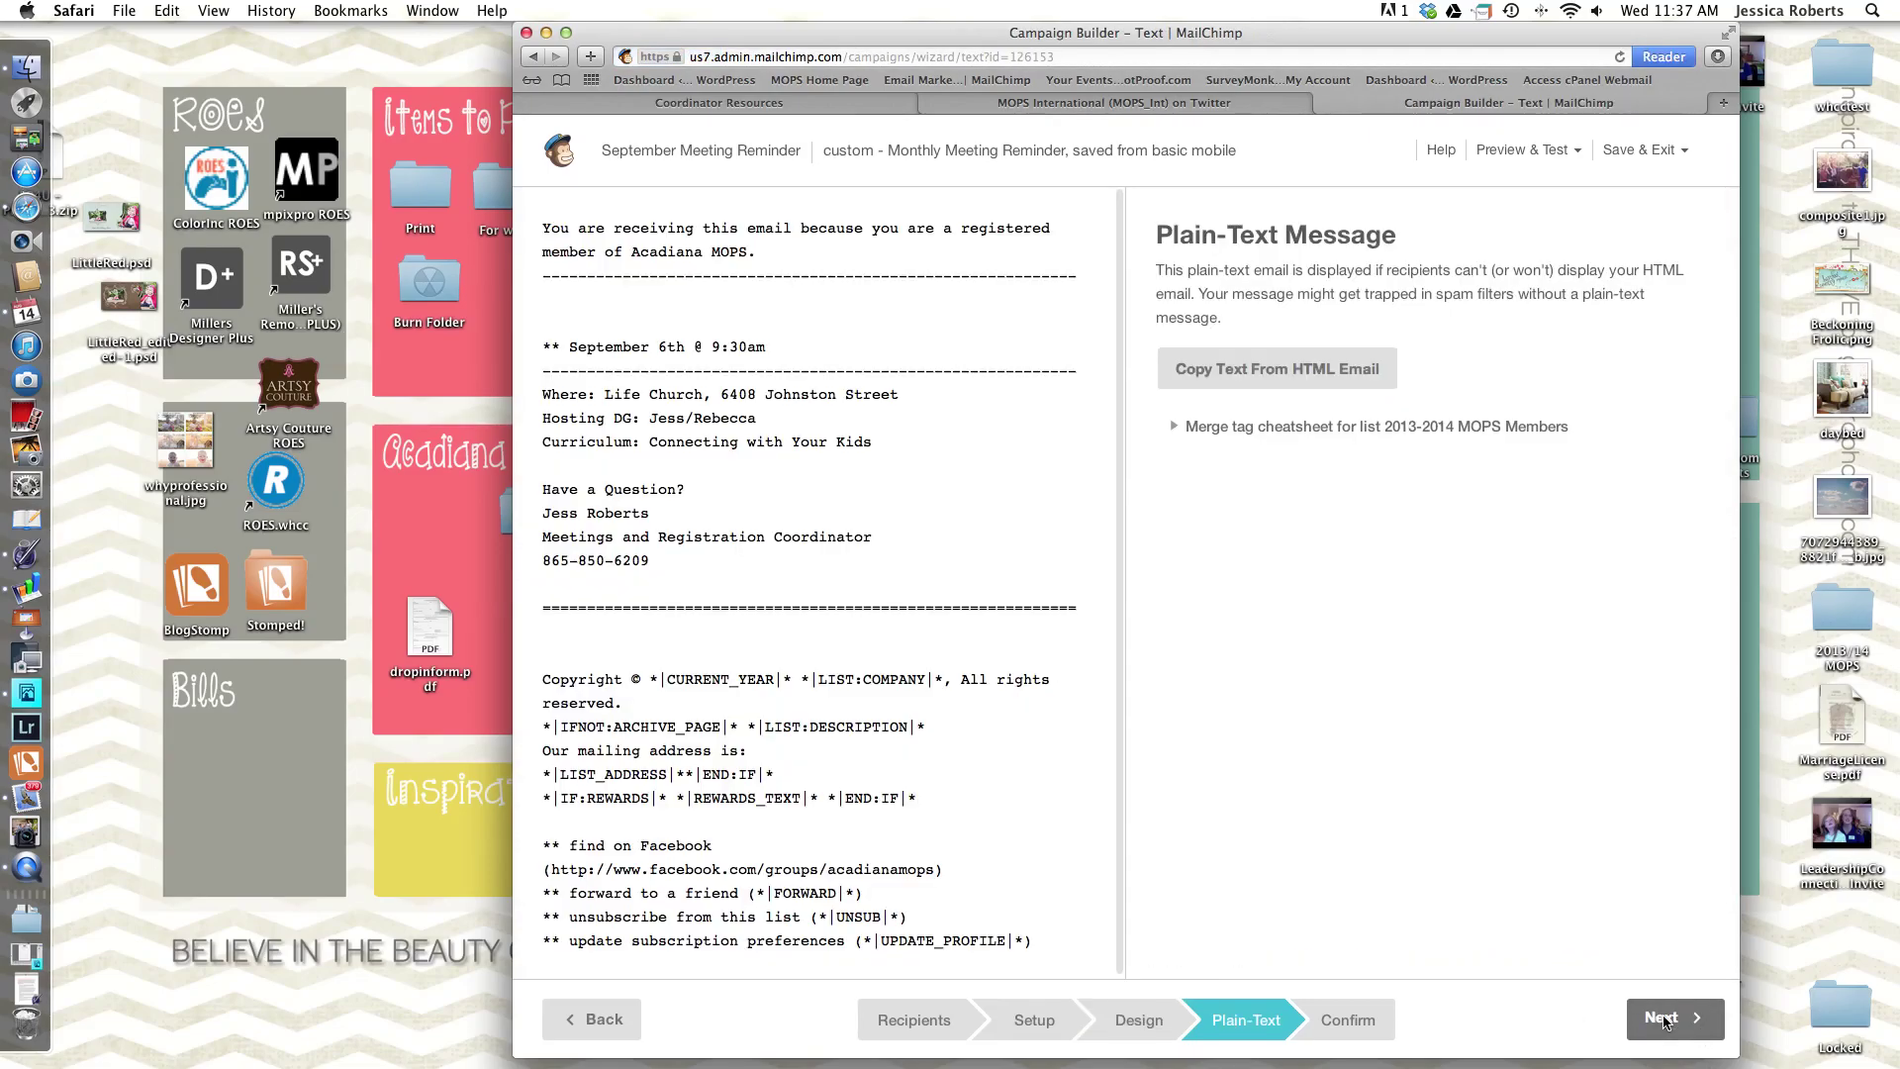
Copy the plain-text message from the HTML email again and review the pre-delivery checklist through MonkeyRewards
click(1206, 370)
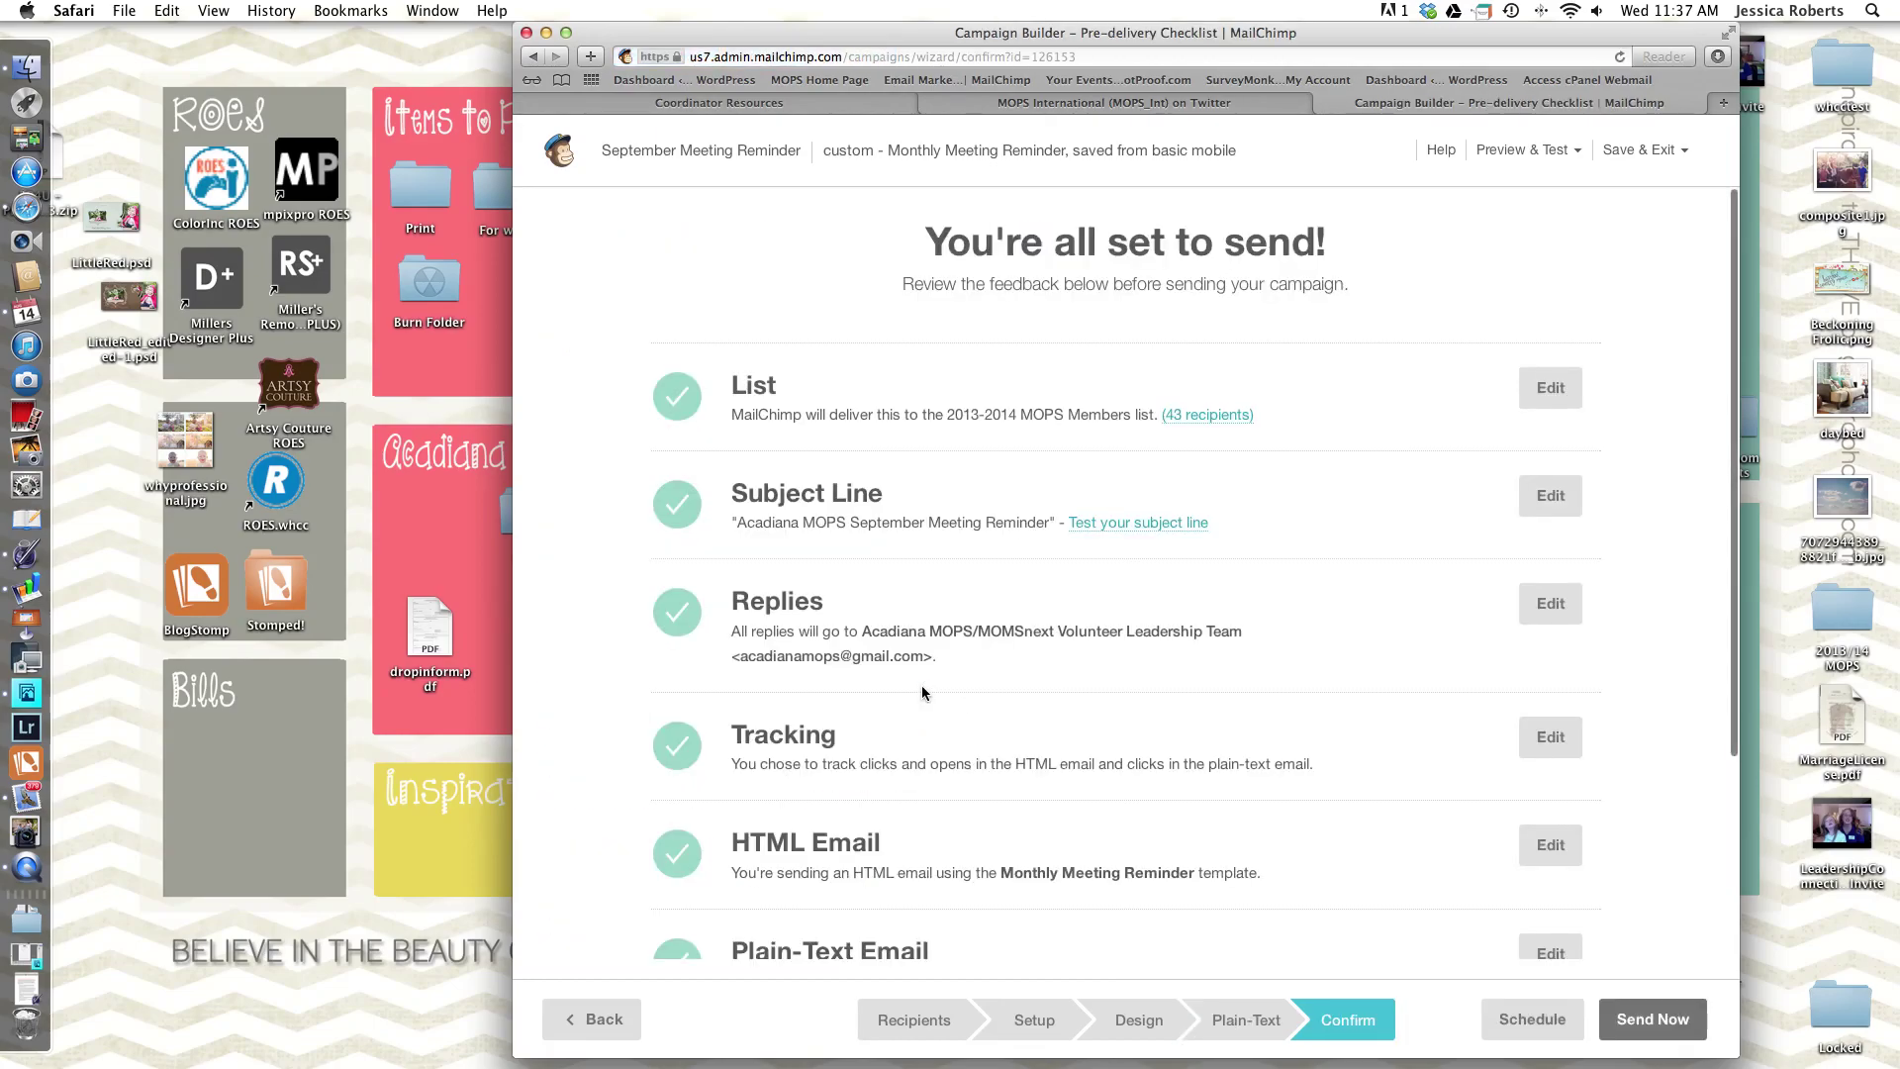
scroll(922, 687, down, 2)
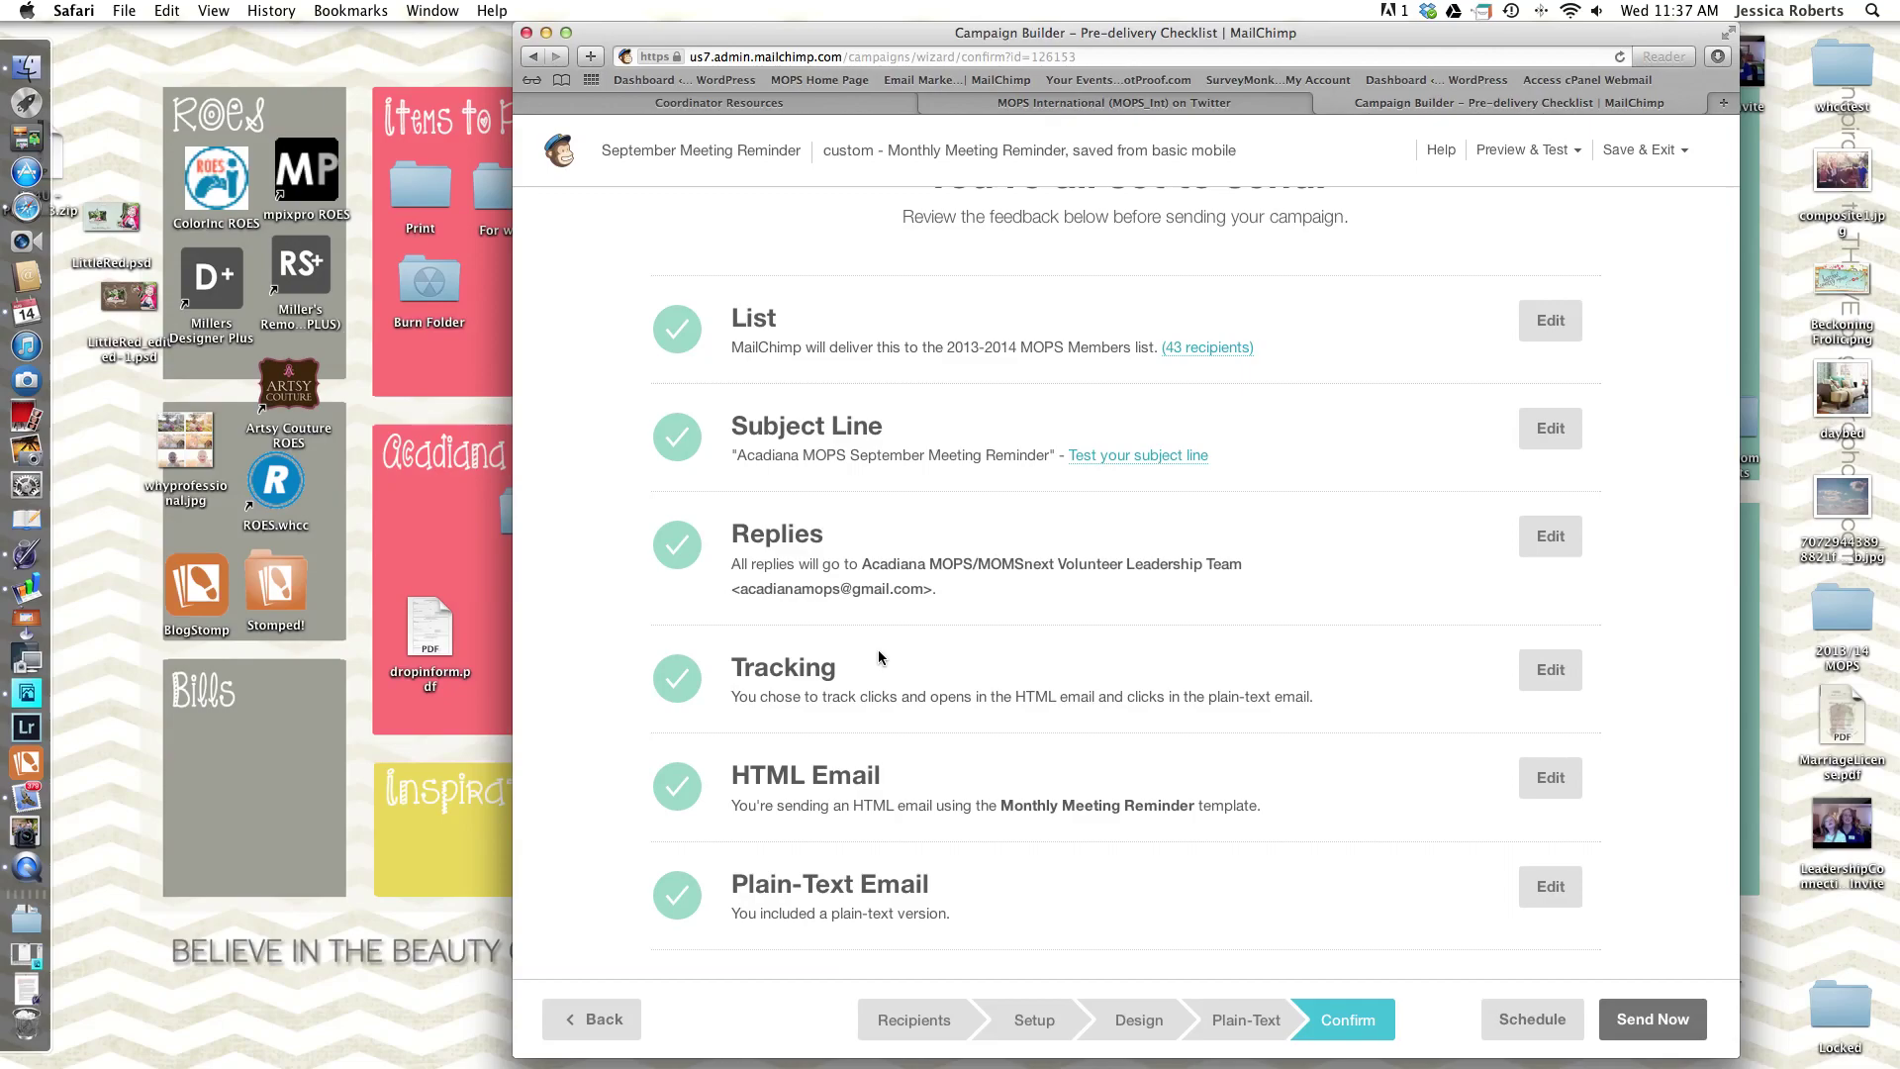
scroll(878, 657, down, 3)
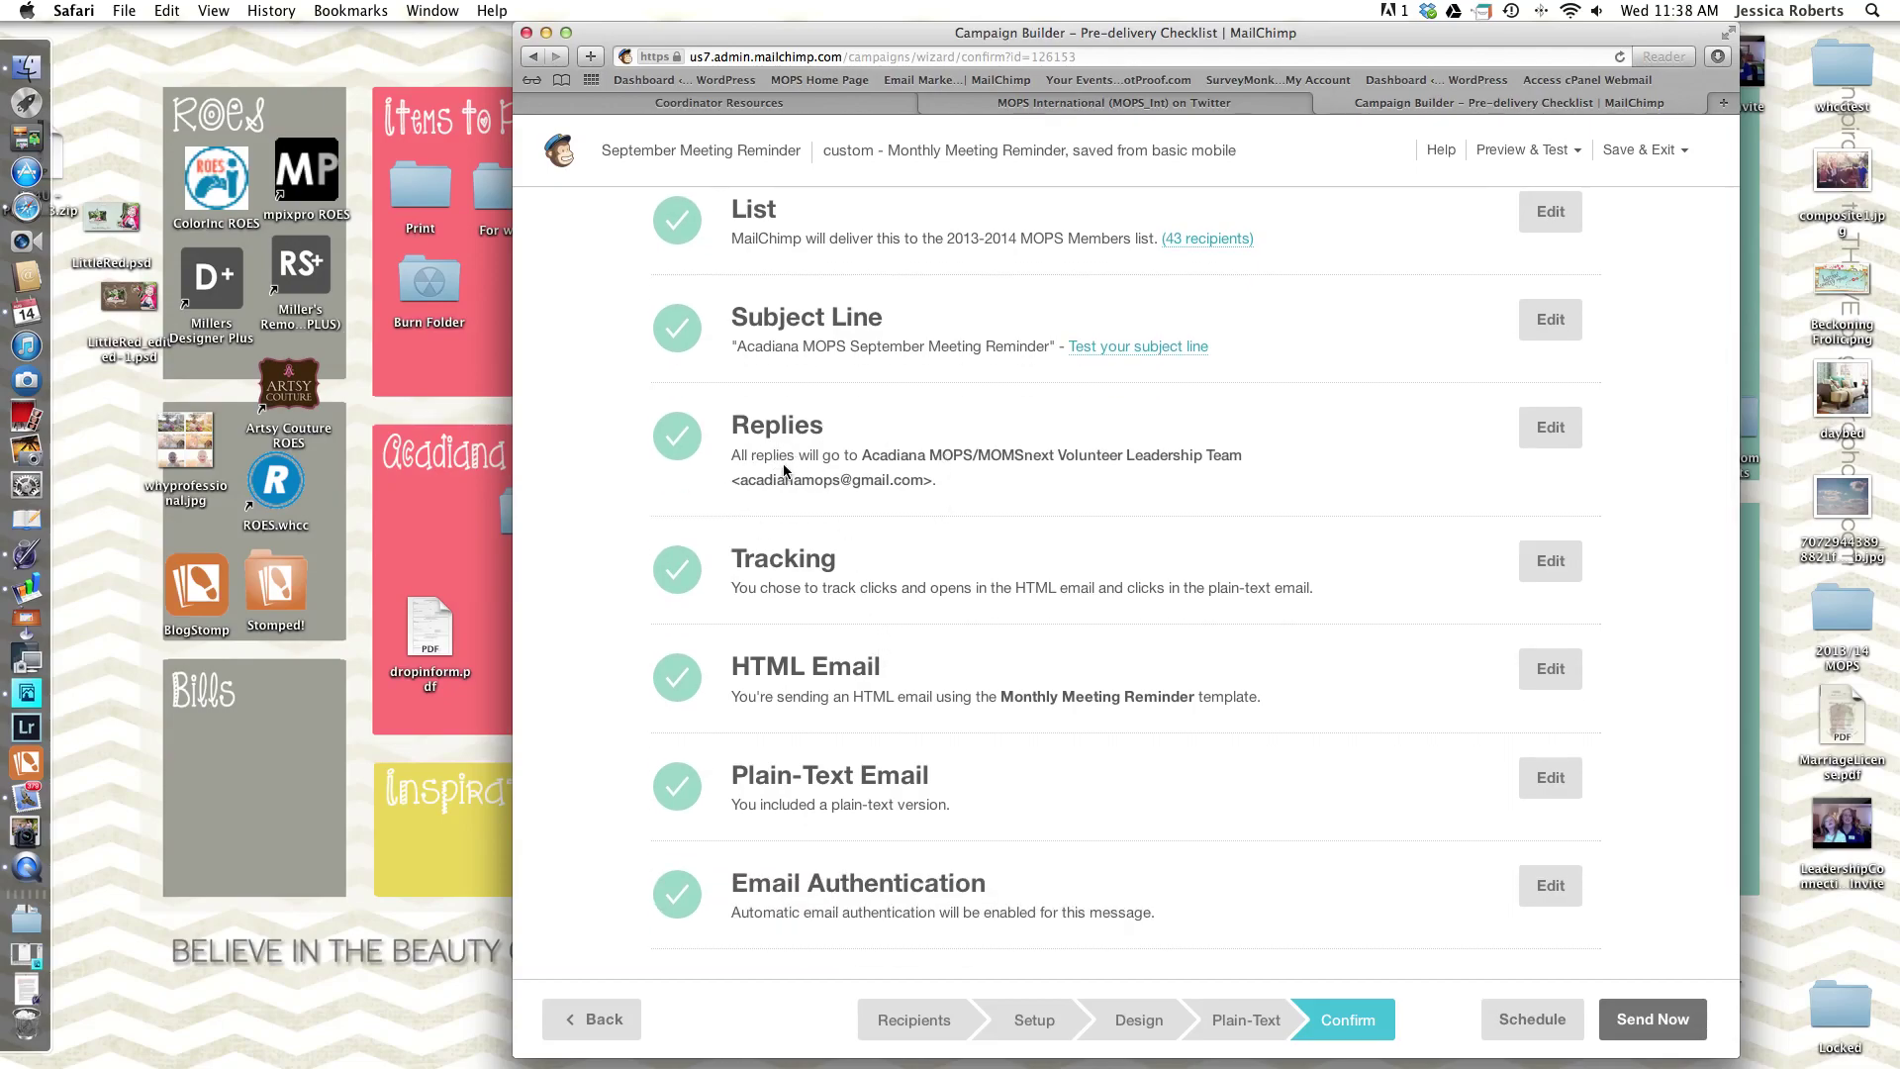
scroll(871, 590, down, 1)
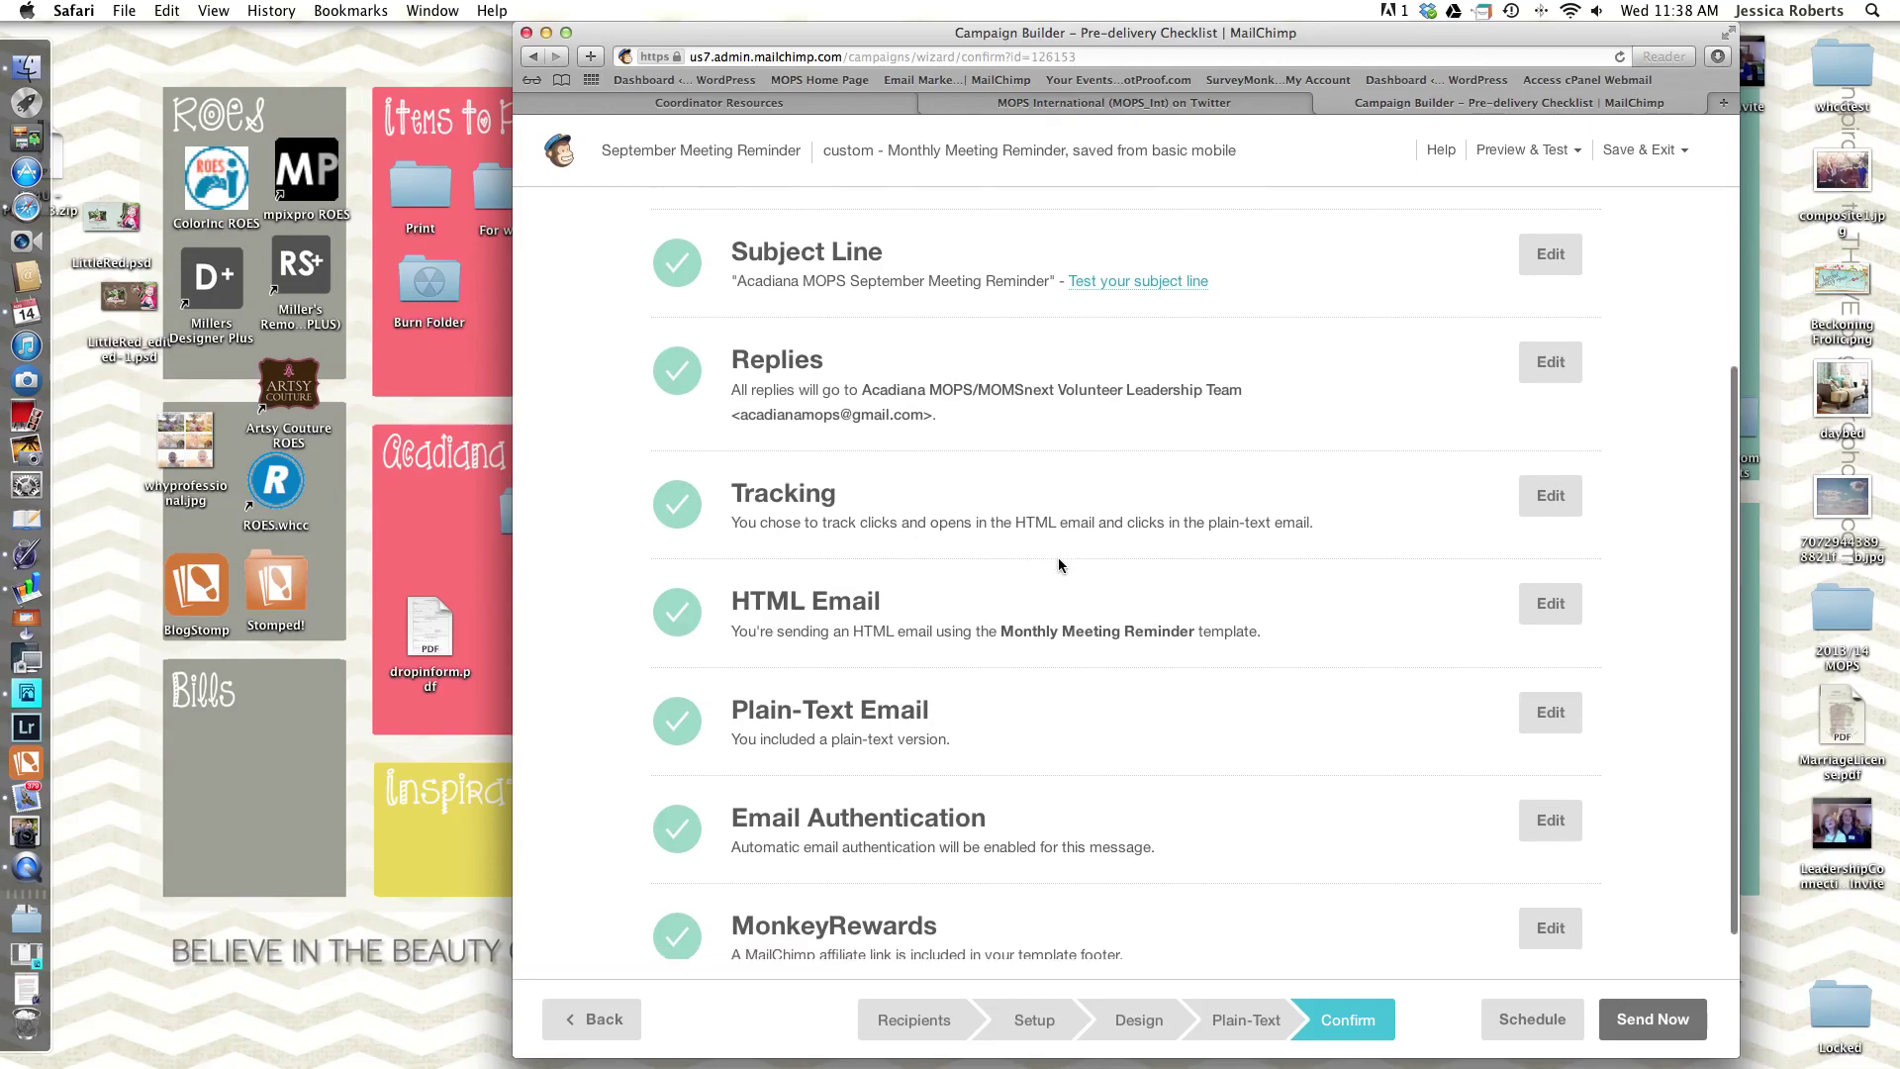
scroll(1057, 565, down, 1)
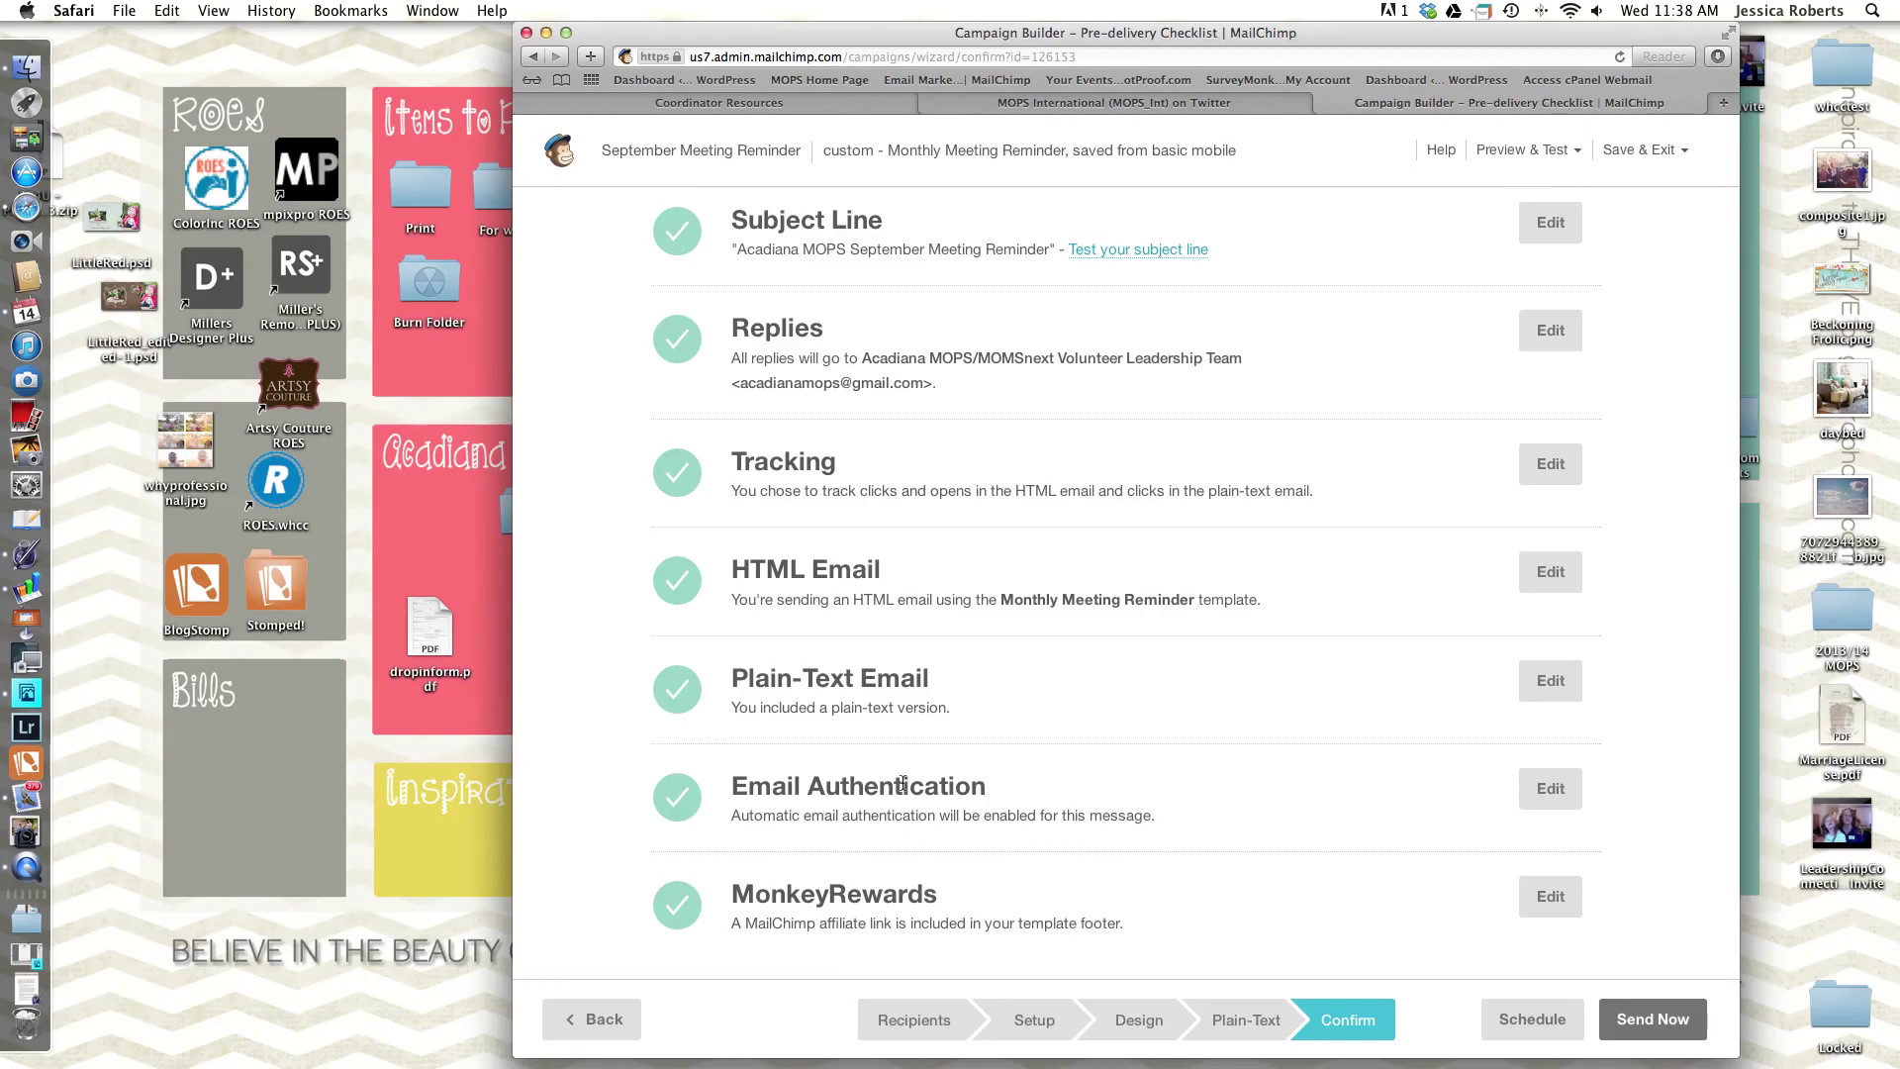
scroll(757, 946, up, 1)
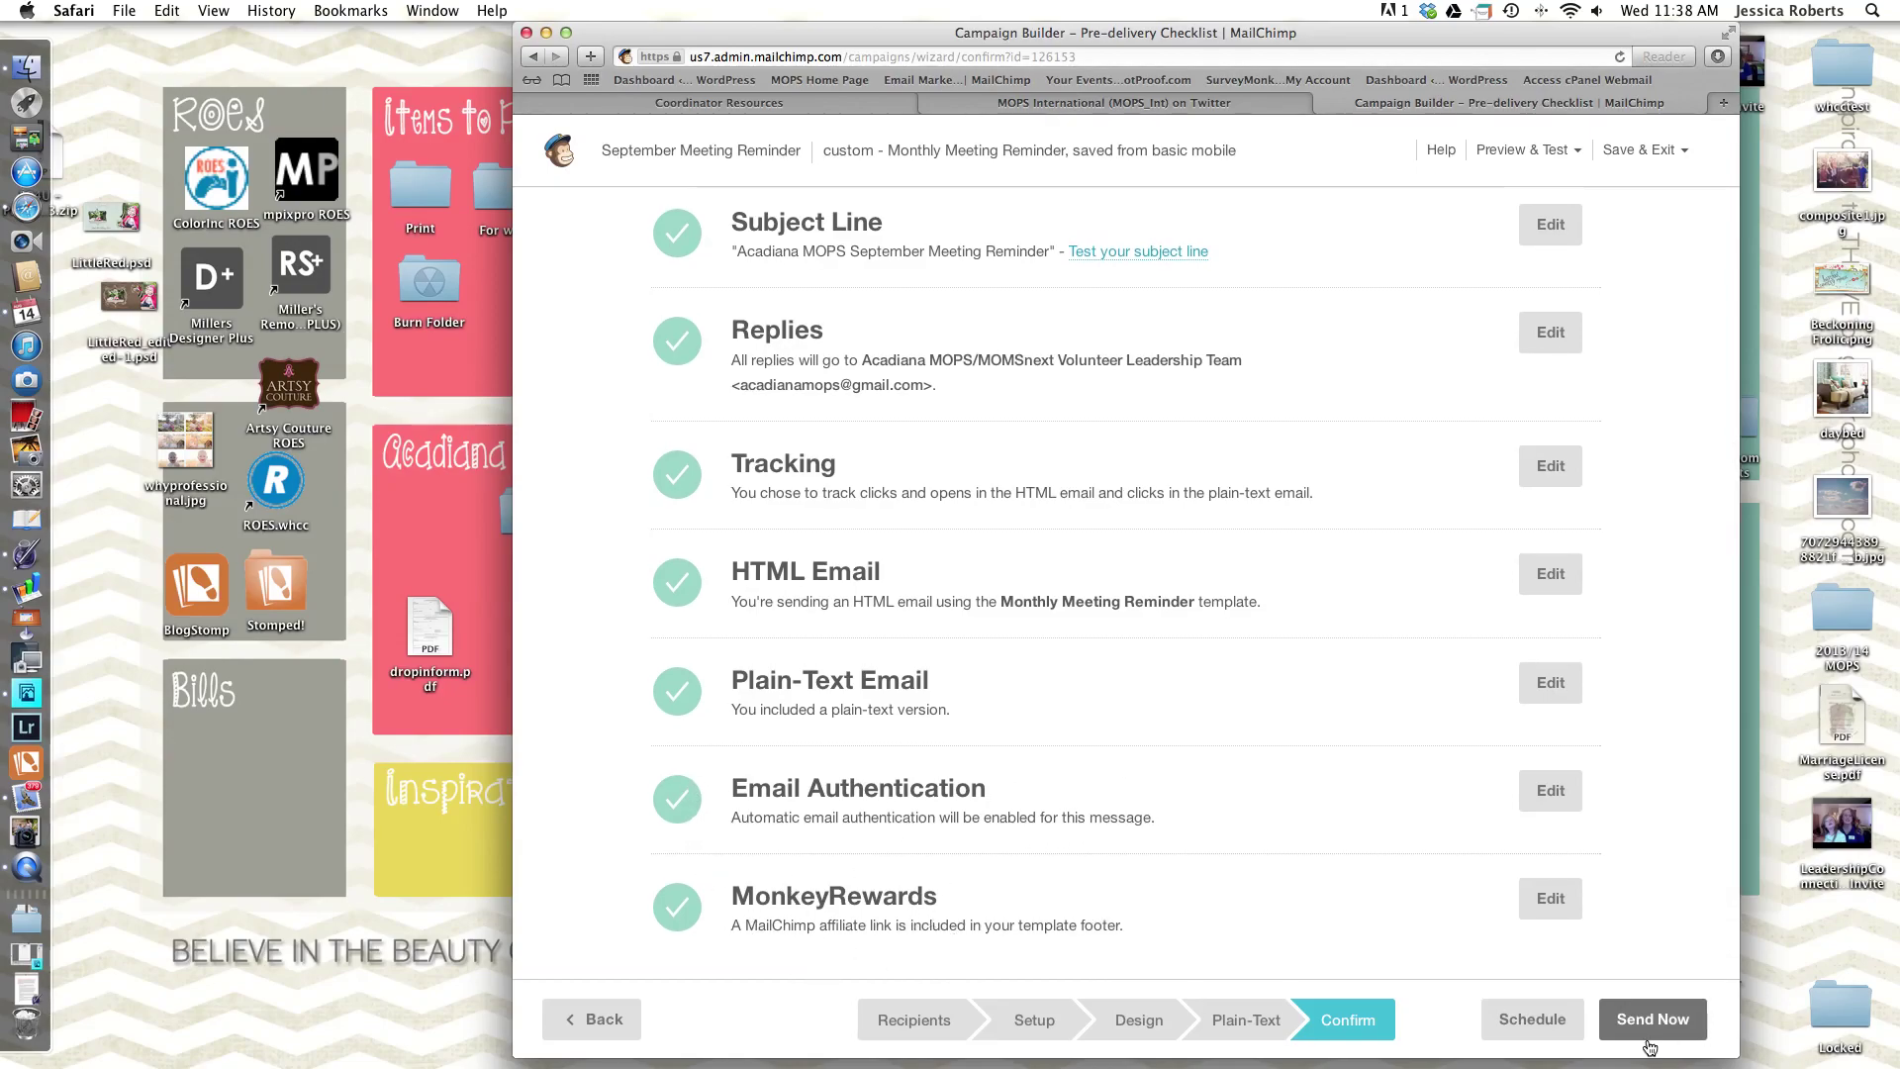
Choose to schedule the campaign instead of sending it immediately, with September 4 2013 as the delivery date
click(1530, 1019)
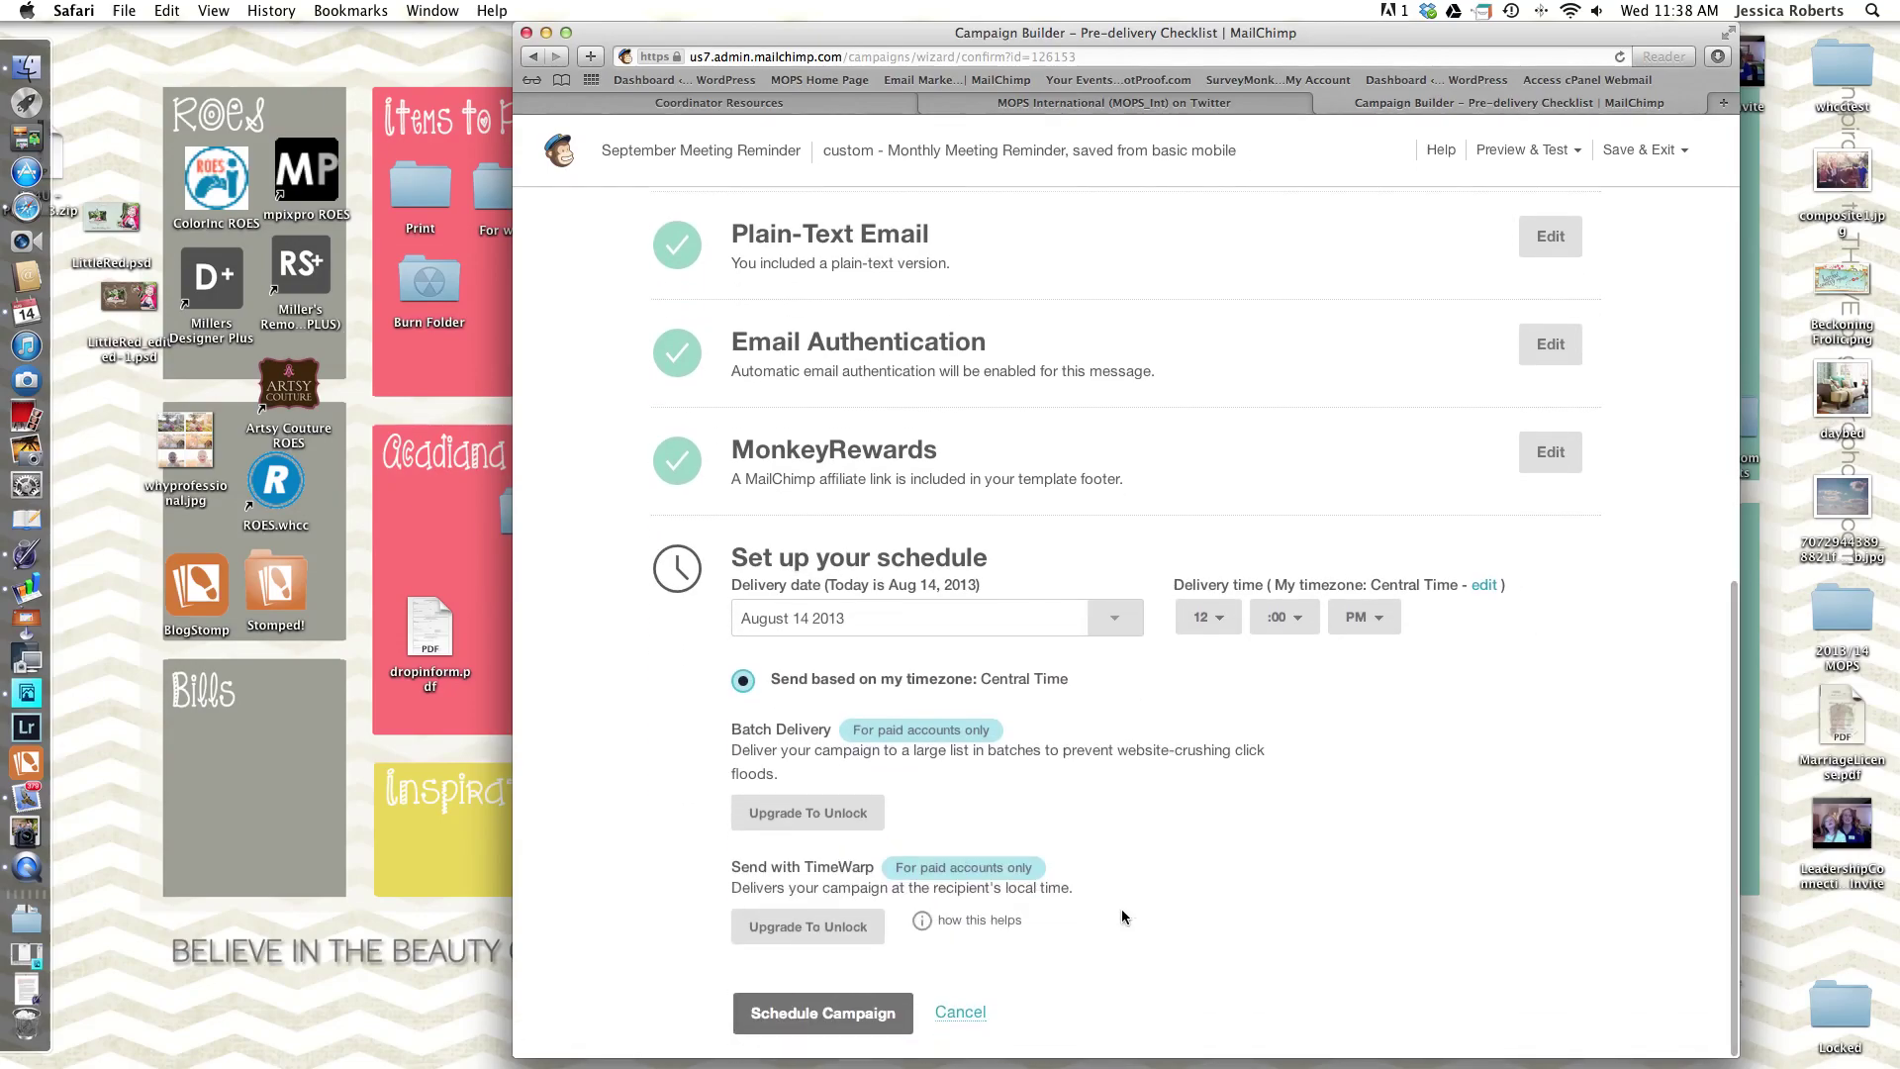
click(1109, 619)
click(1098, 674)
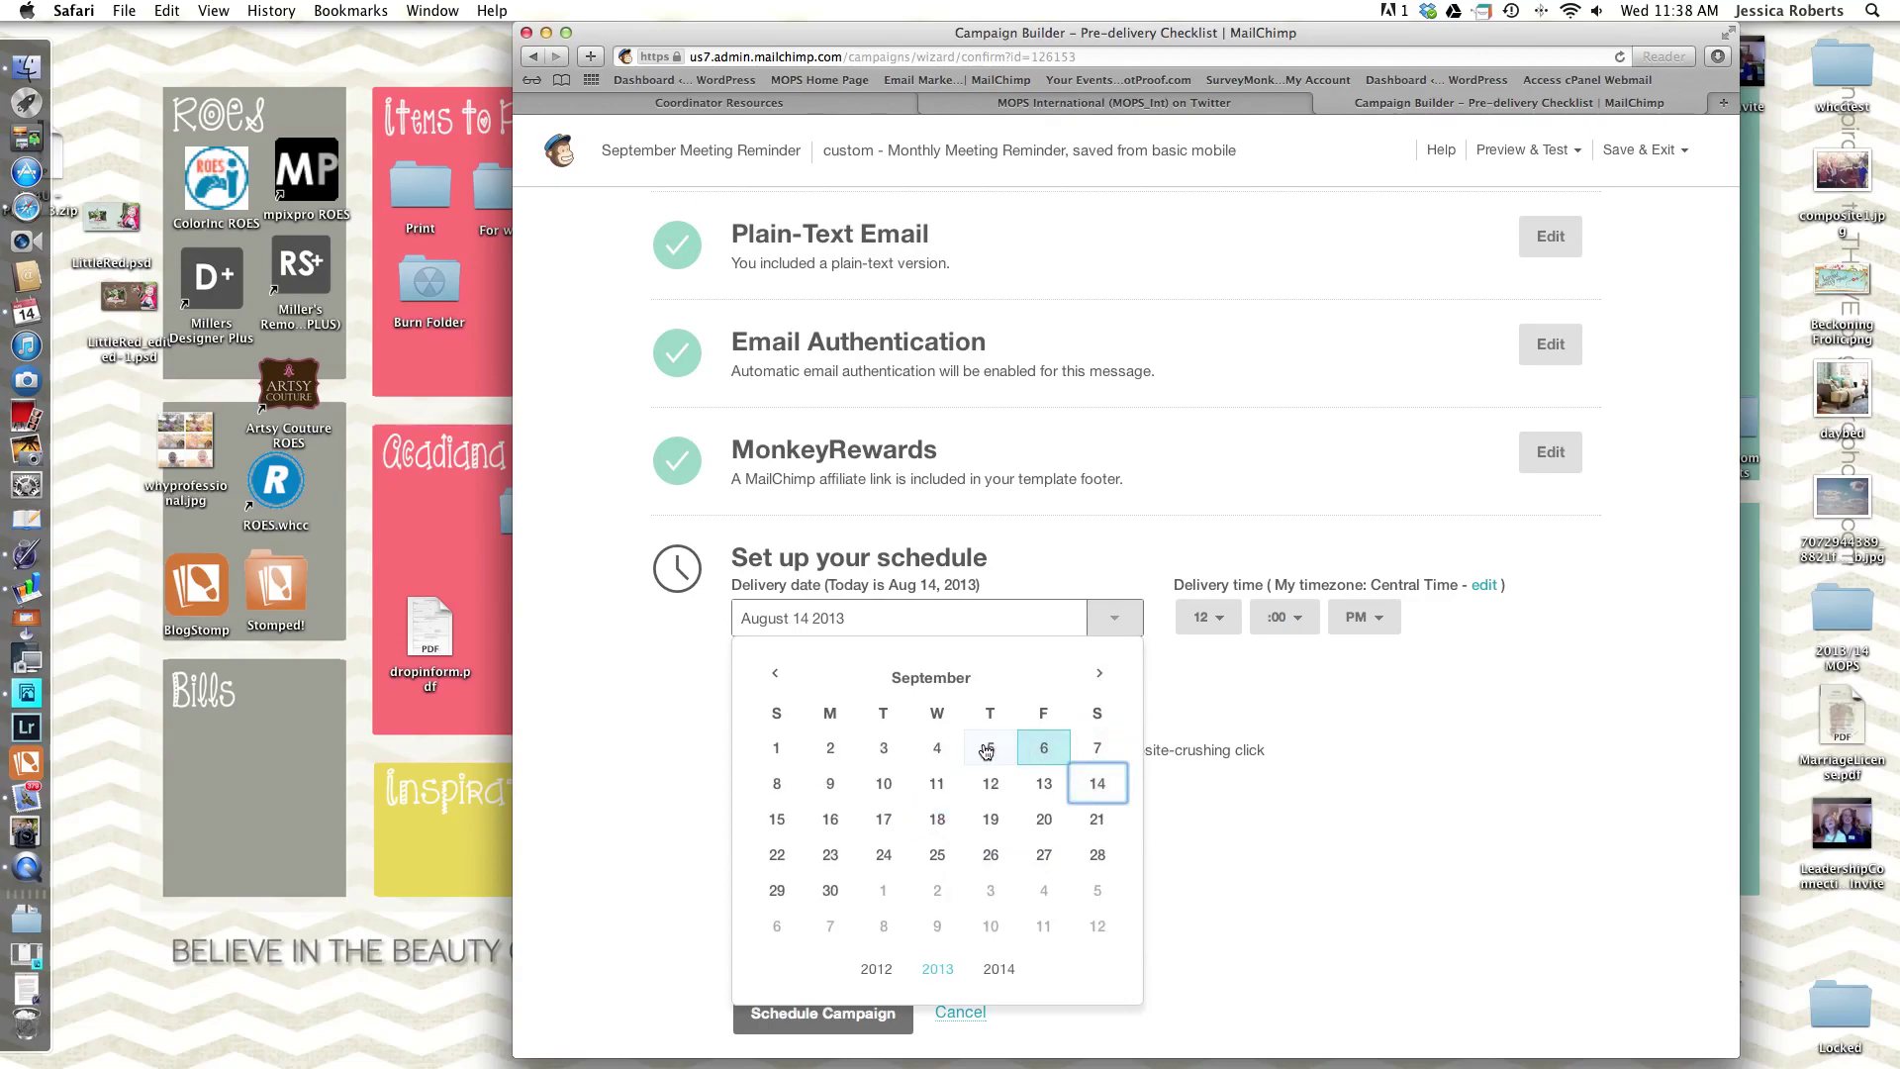
click(935, 752)
Set the delivery time to 9:00 AM and schedule the campaign
click(1202, 621)
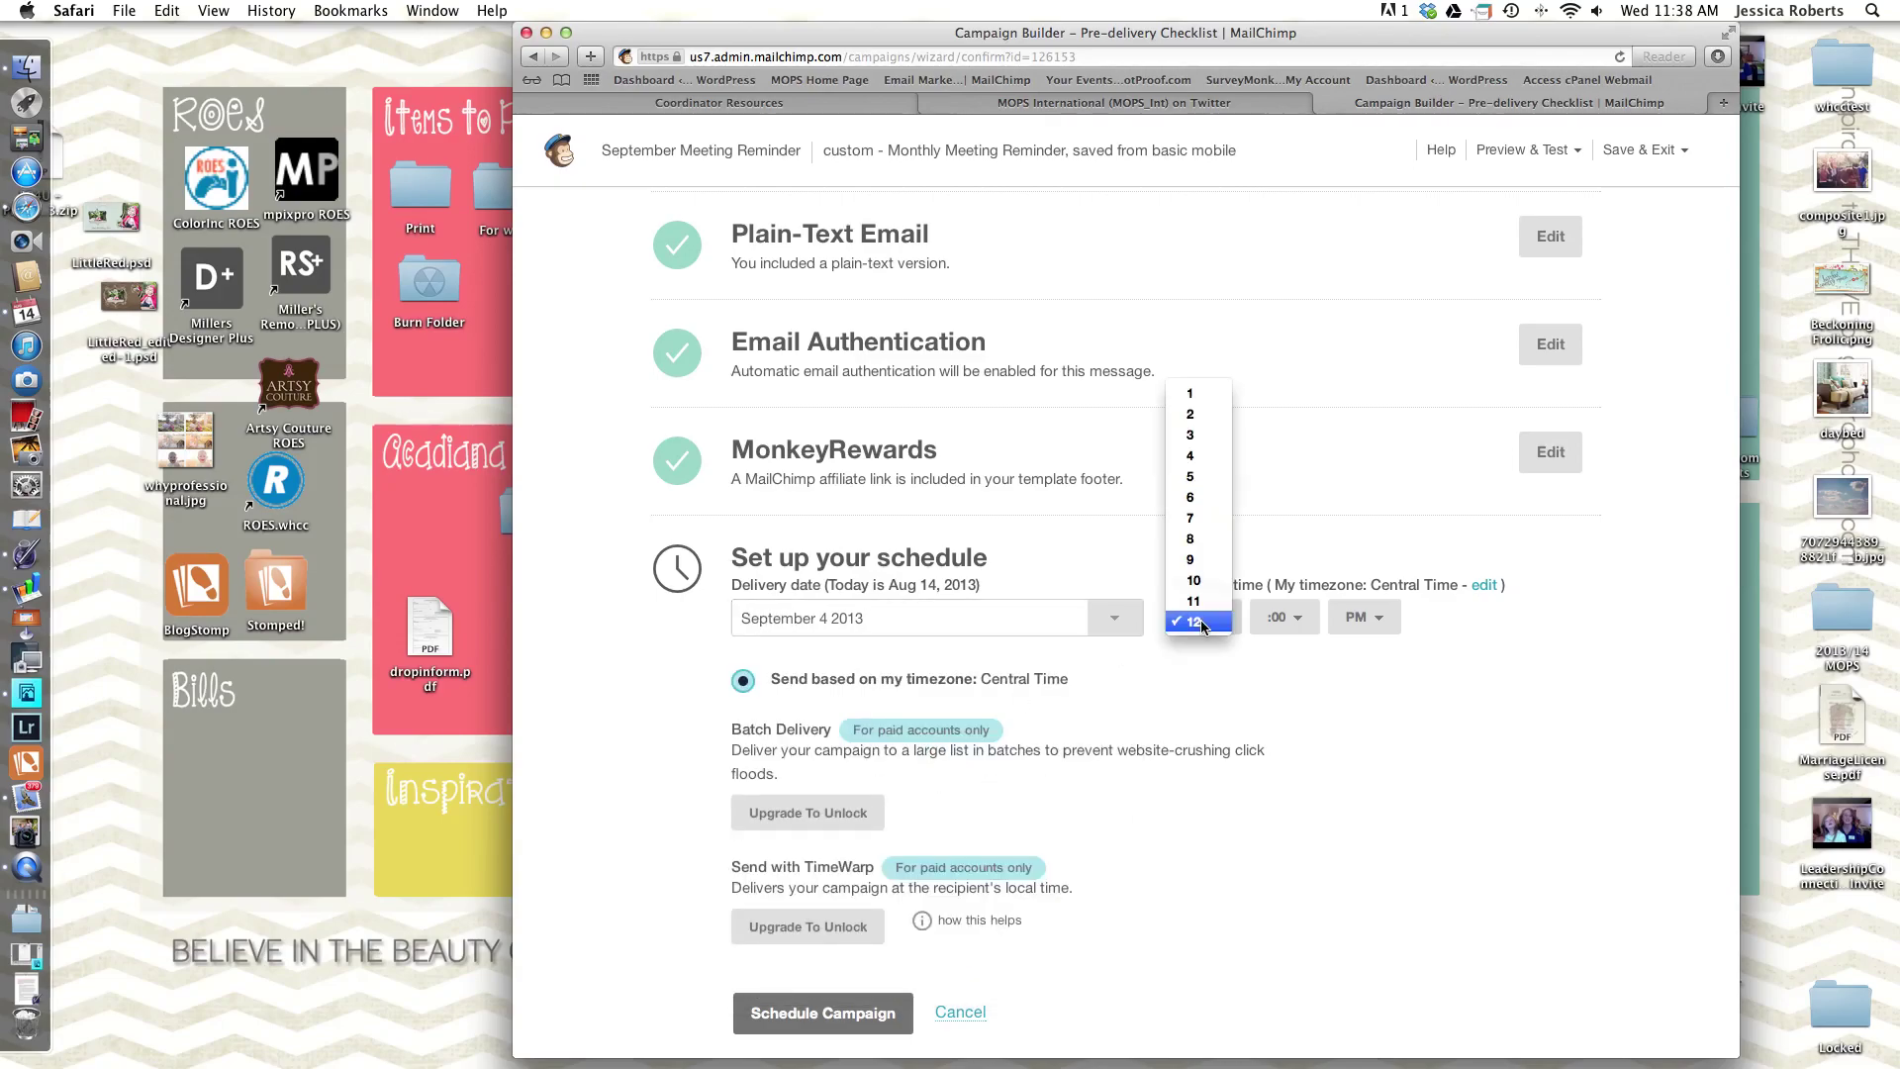
key(Return)
click(1361, 616)
click(1357, 594)
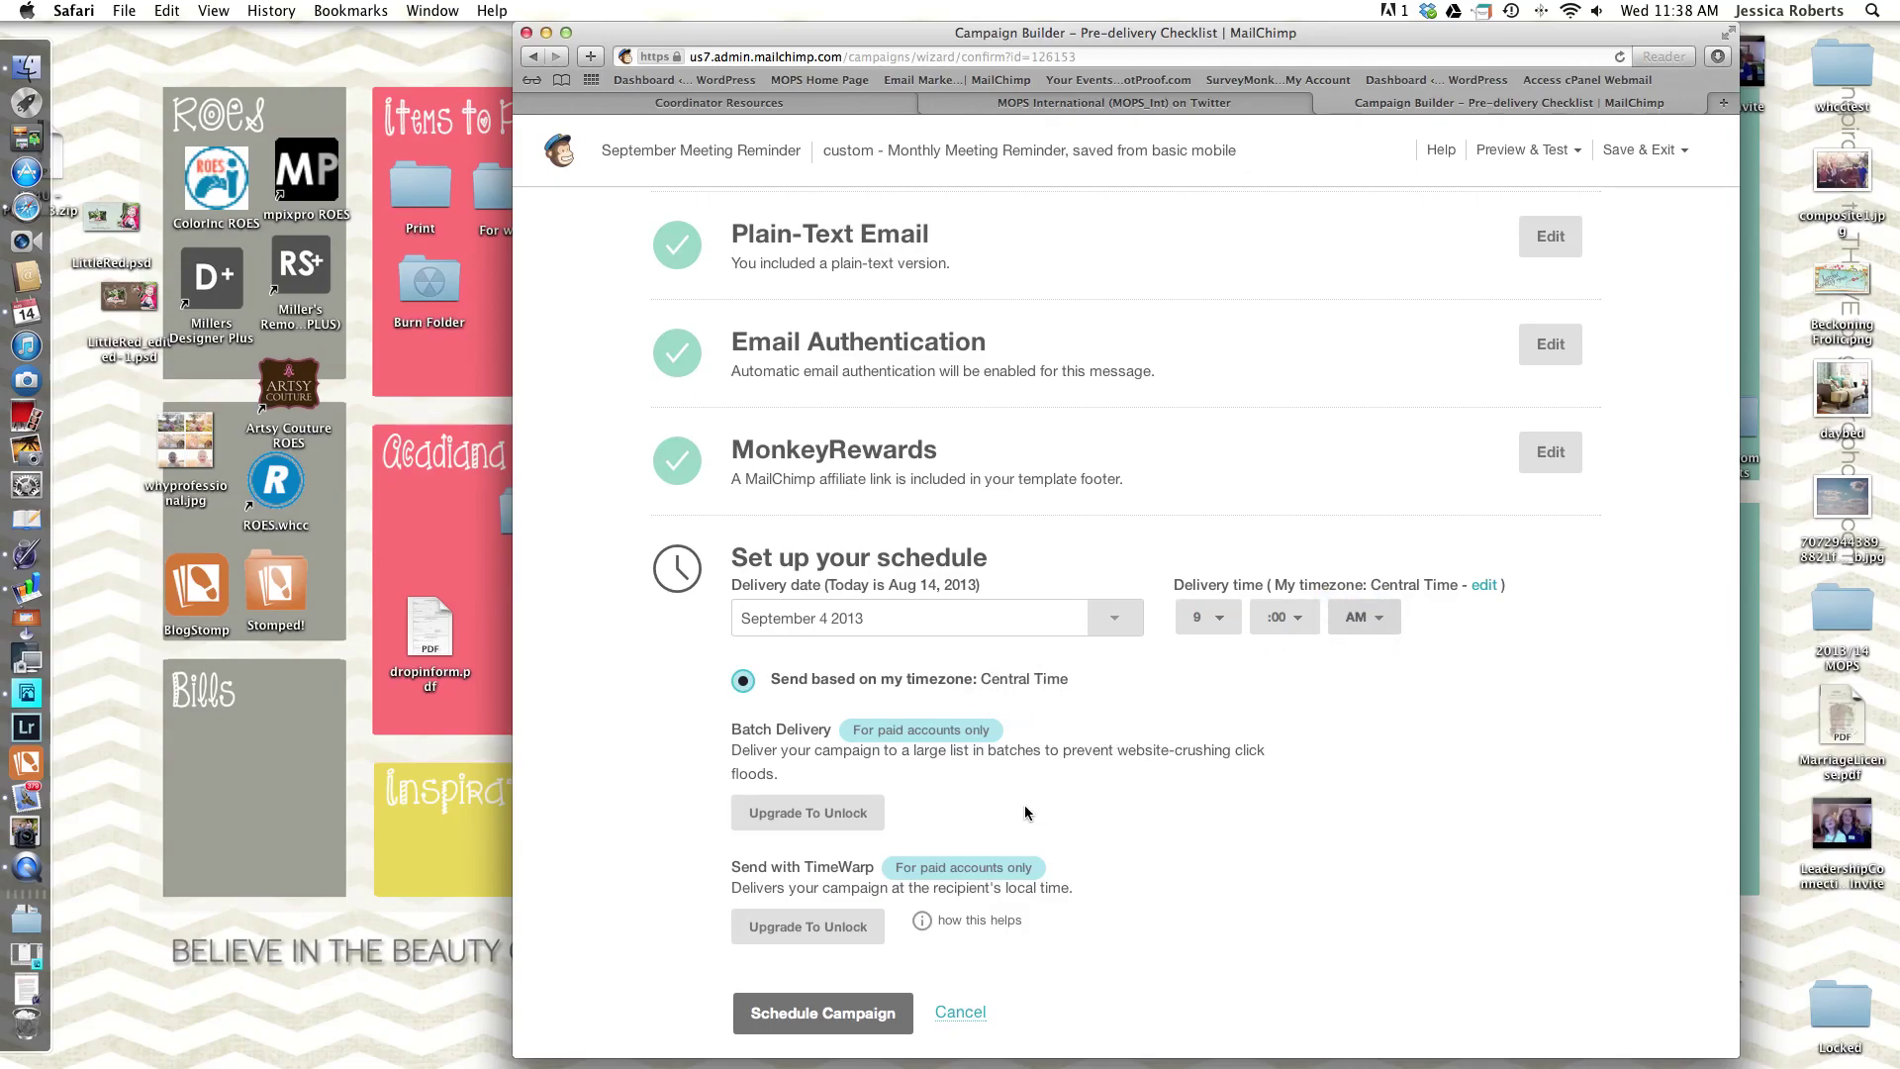
click(849, 1014)
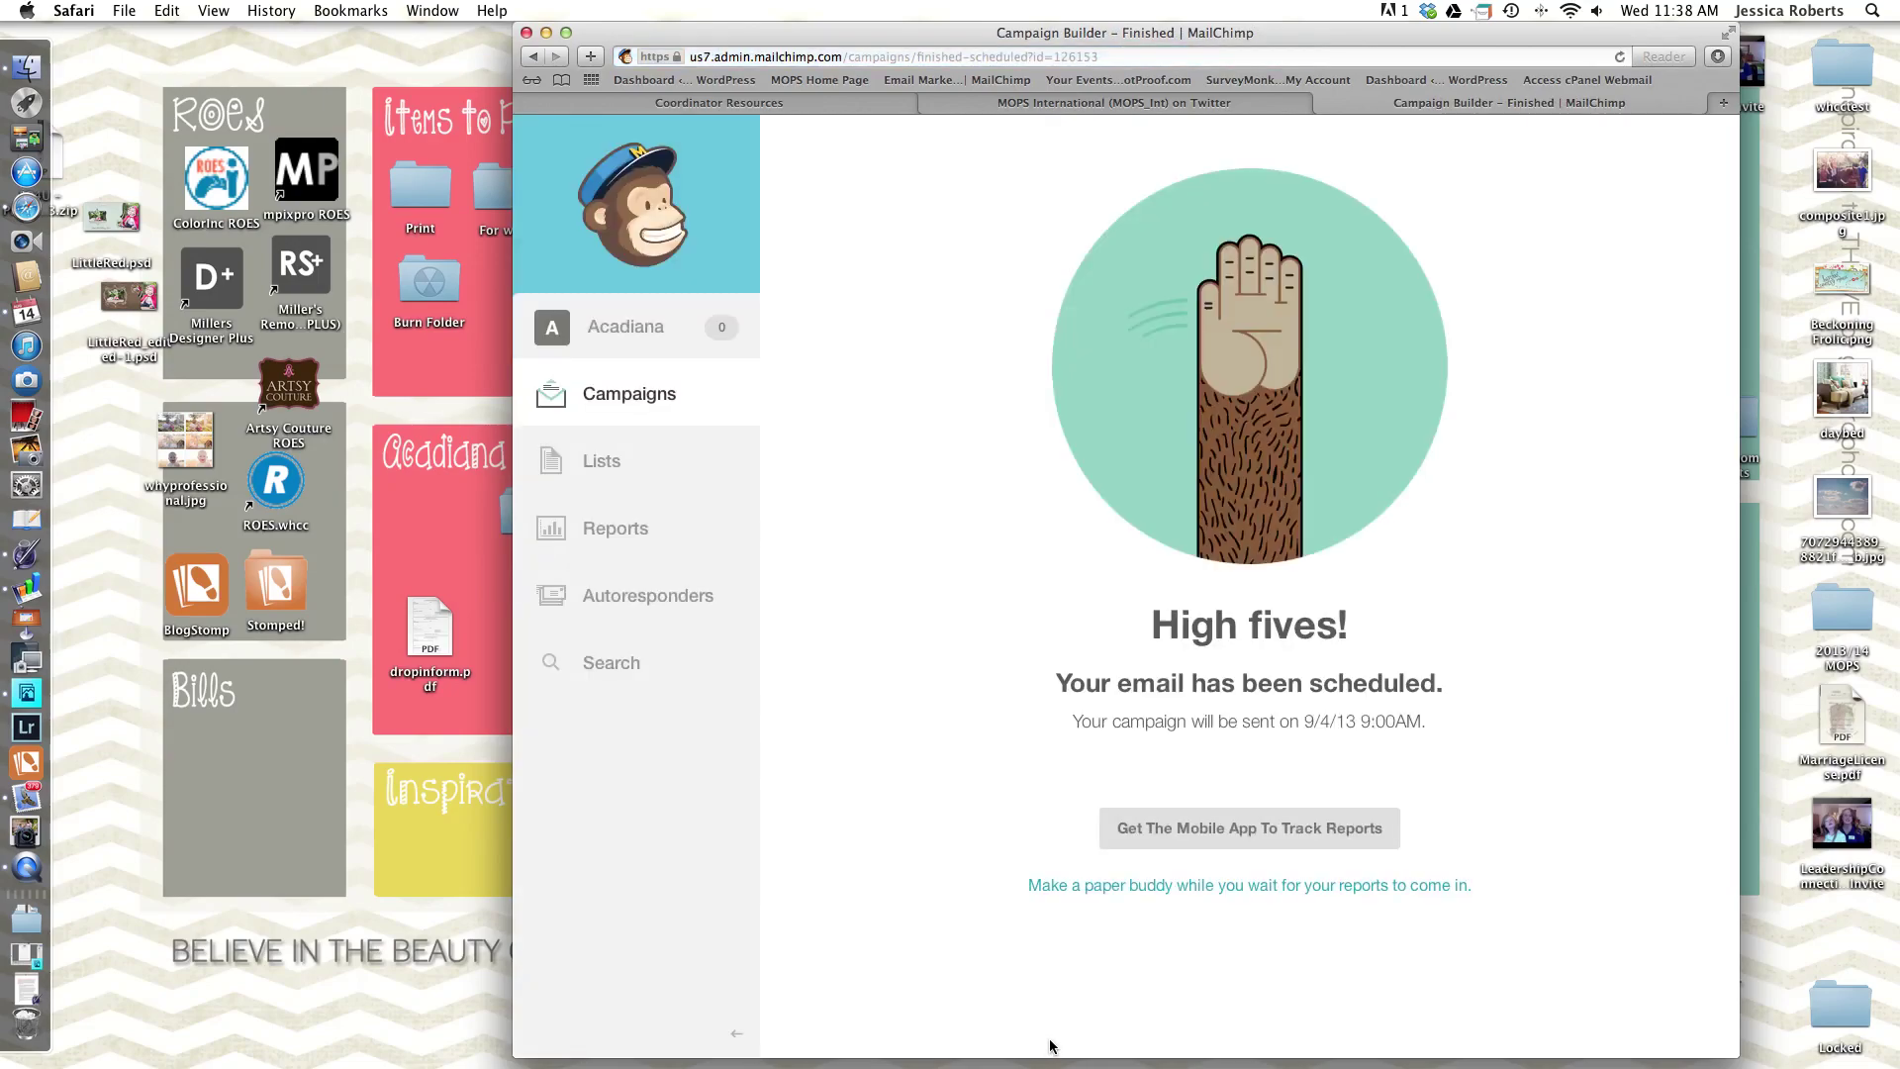
Open the Campaigns list and check the September Meeting Reminder's entry among the scheduled and sent campaigns
click(625, 393)
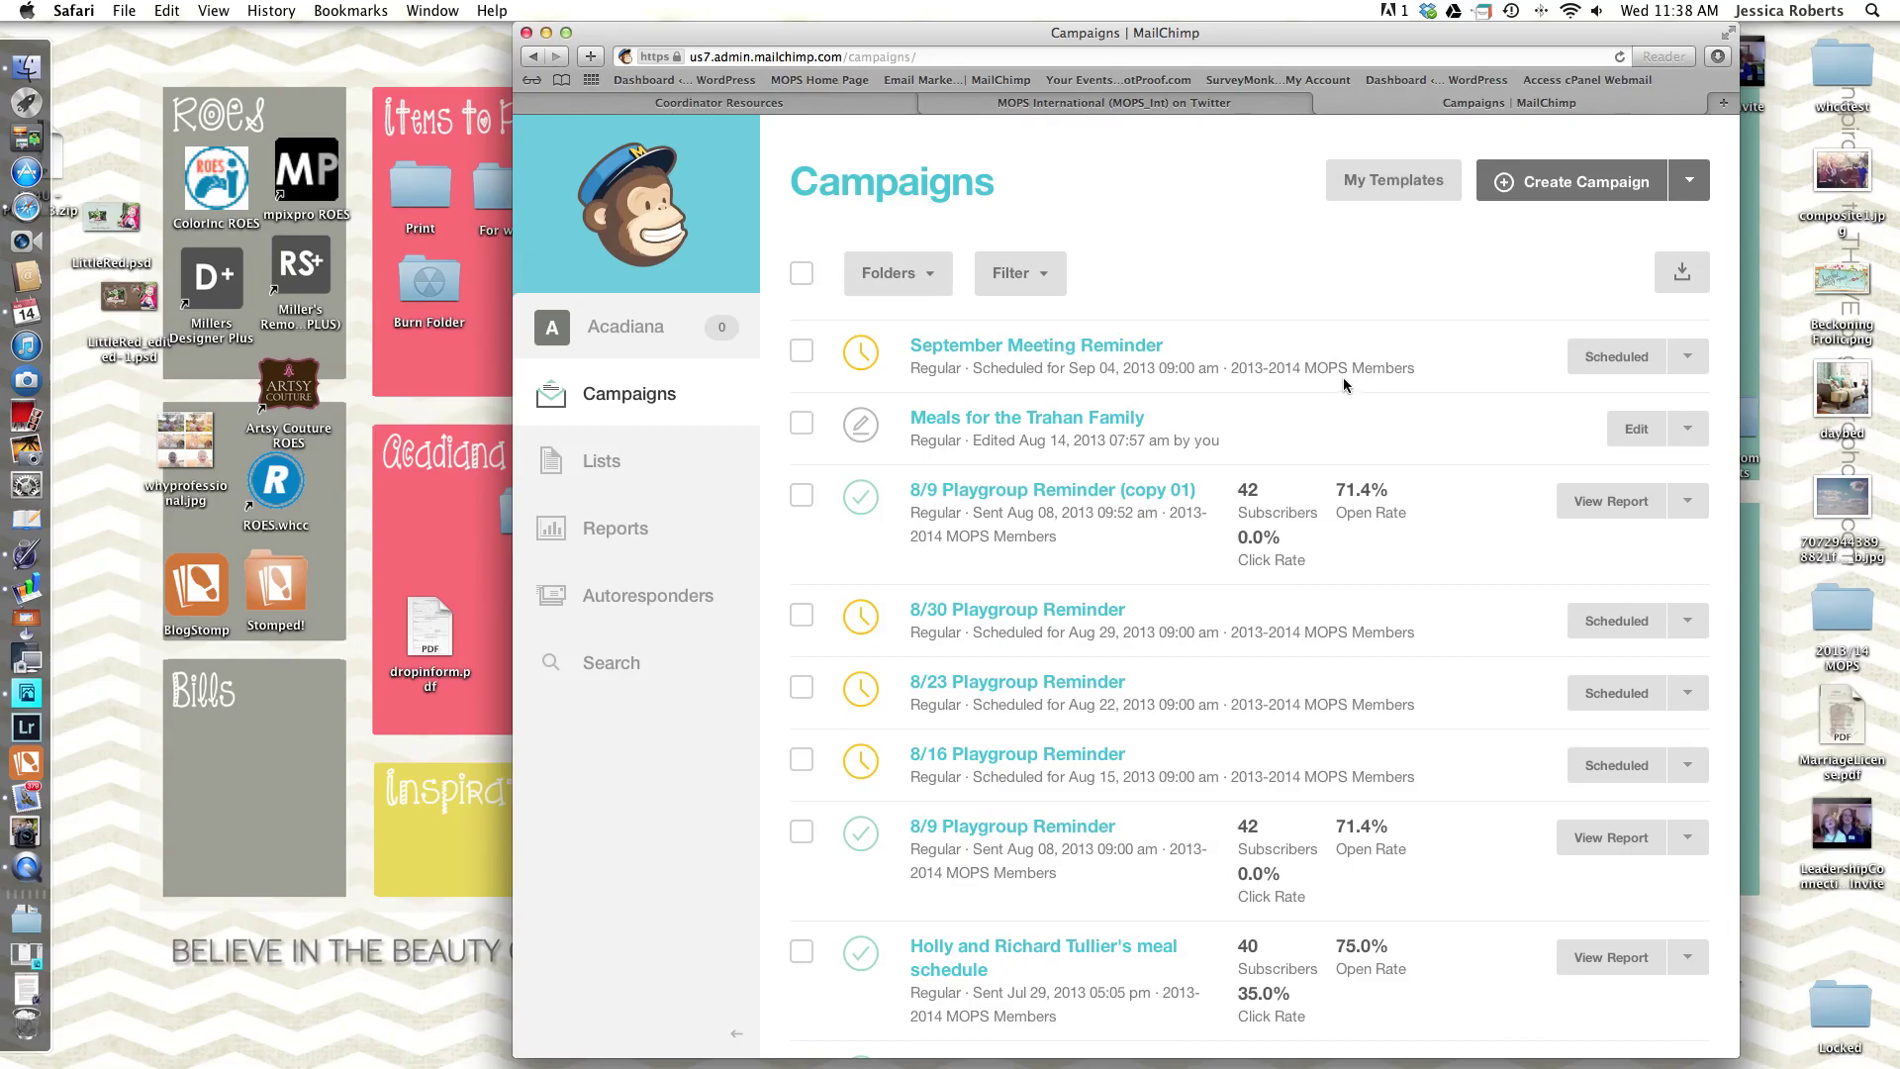
scroll(1353, 405, down, 2)
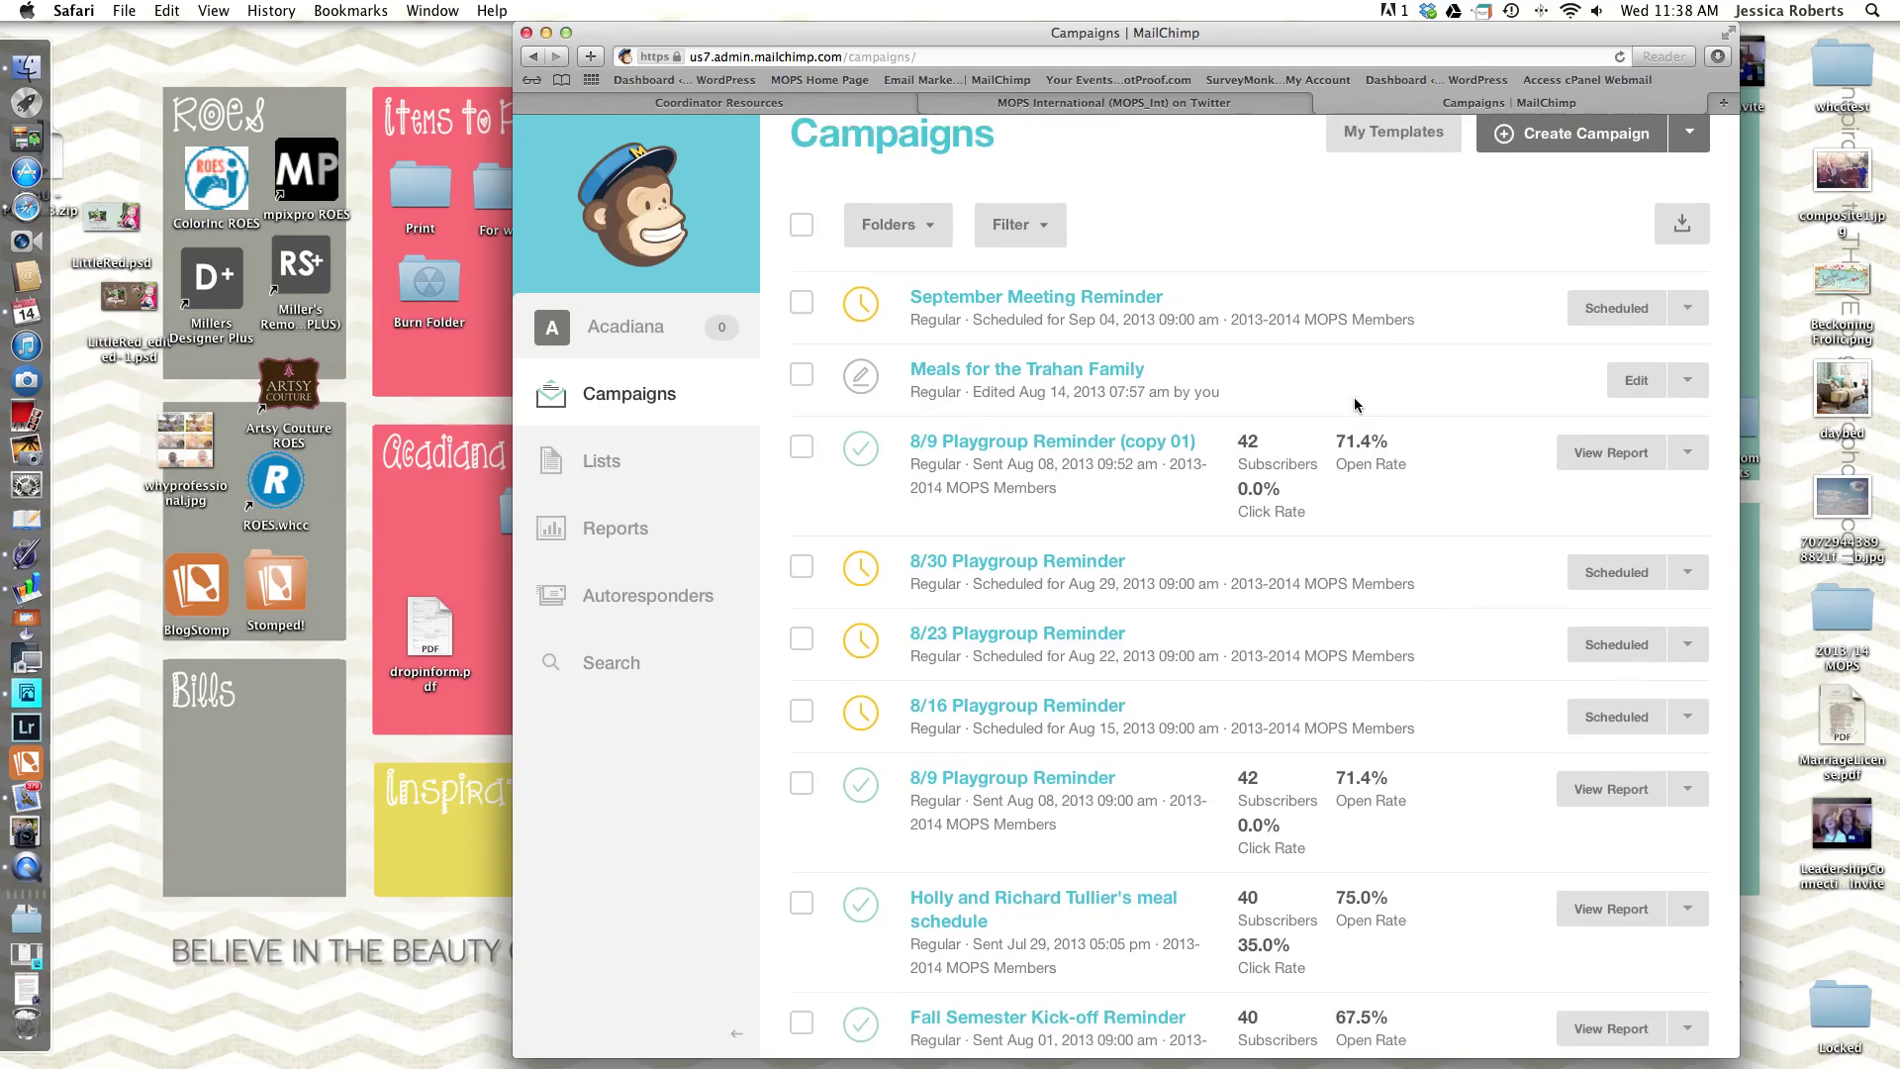
scroll(1353, 404, up, 2)
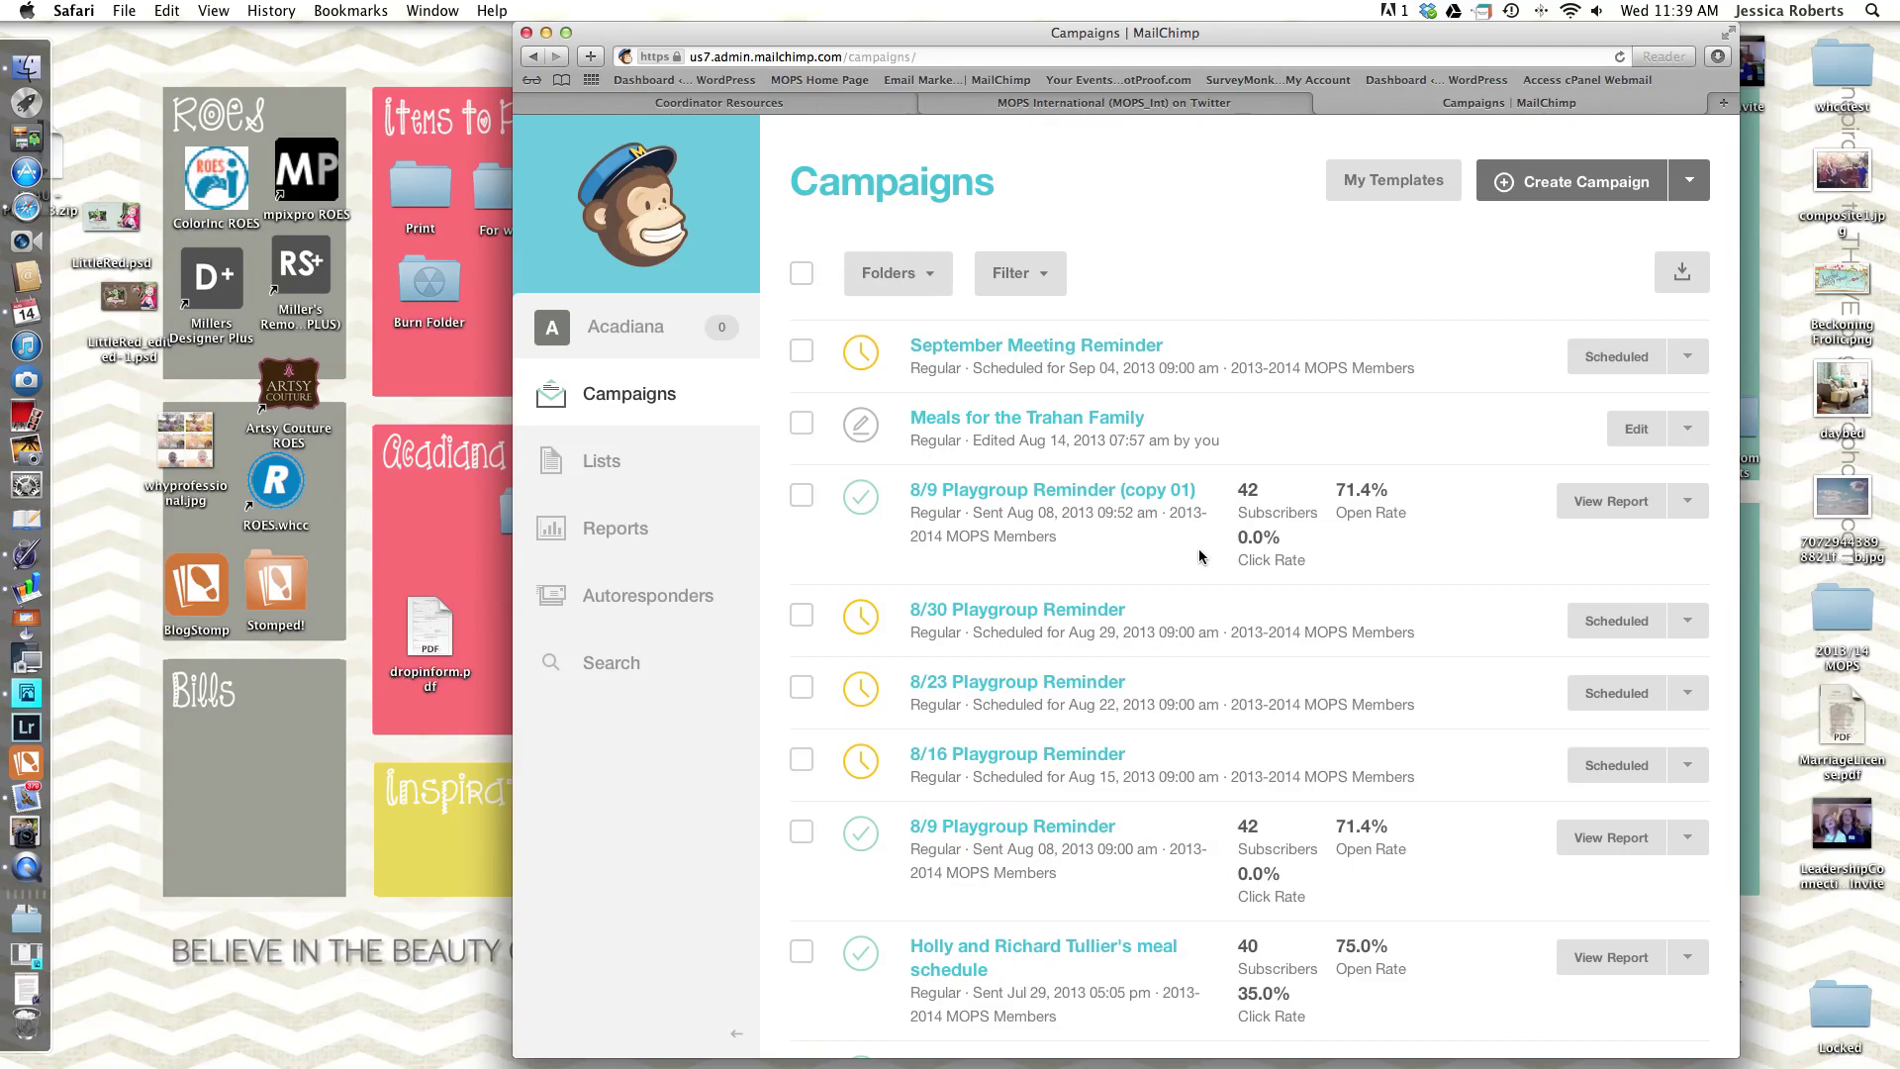
scroll(1198, 556, down, 2)
scroll(1199, 557, up, 2)
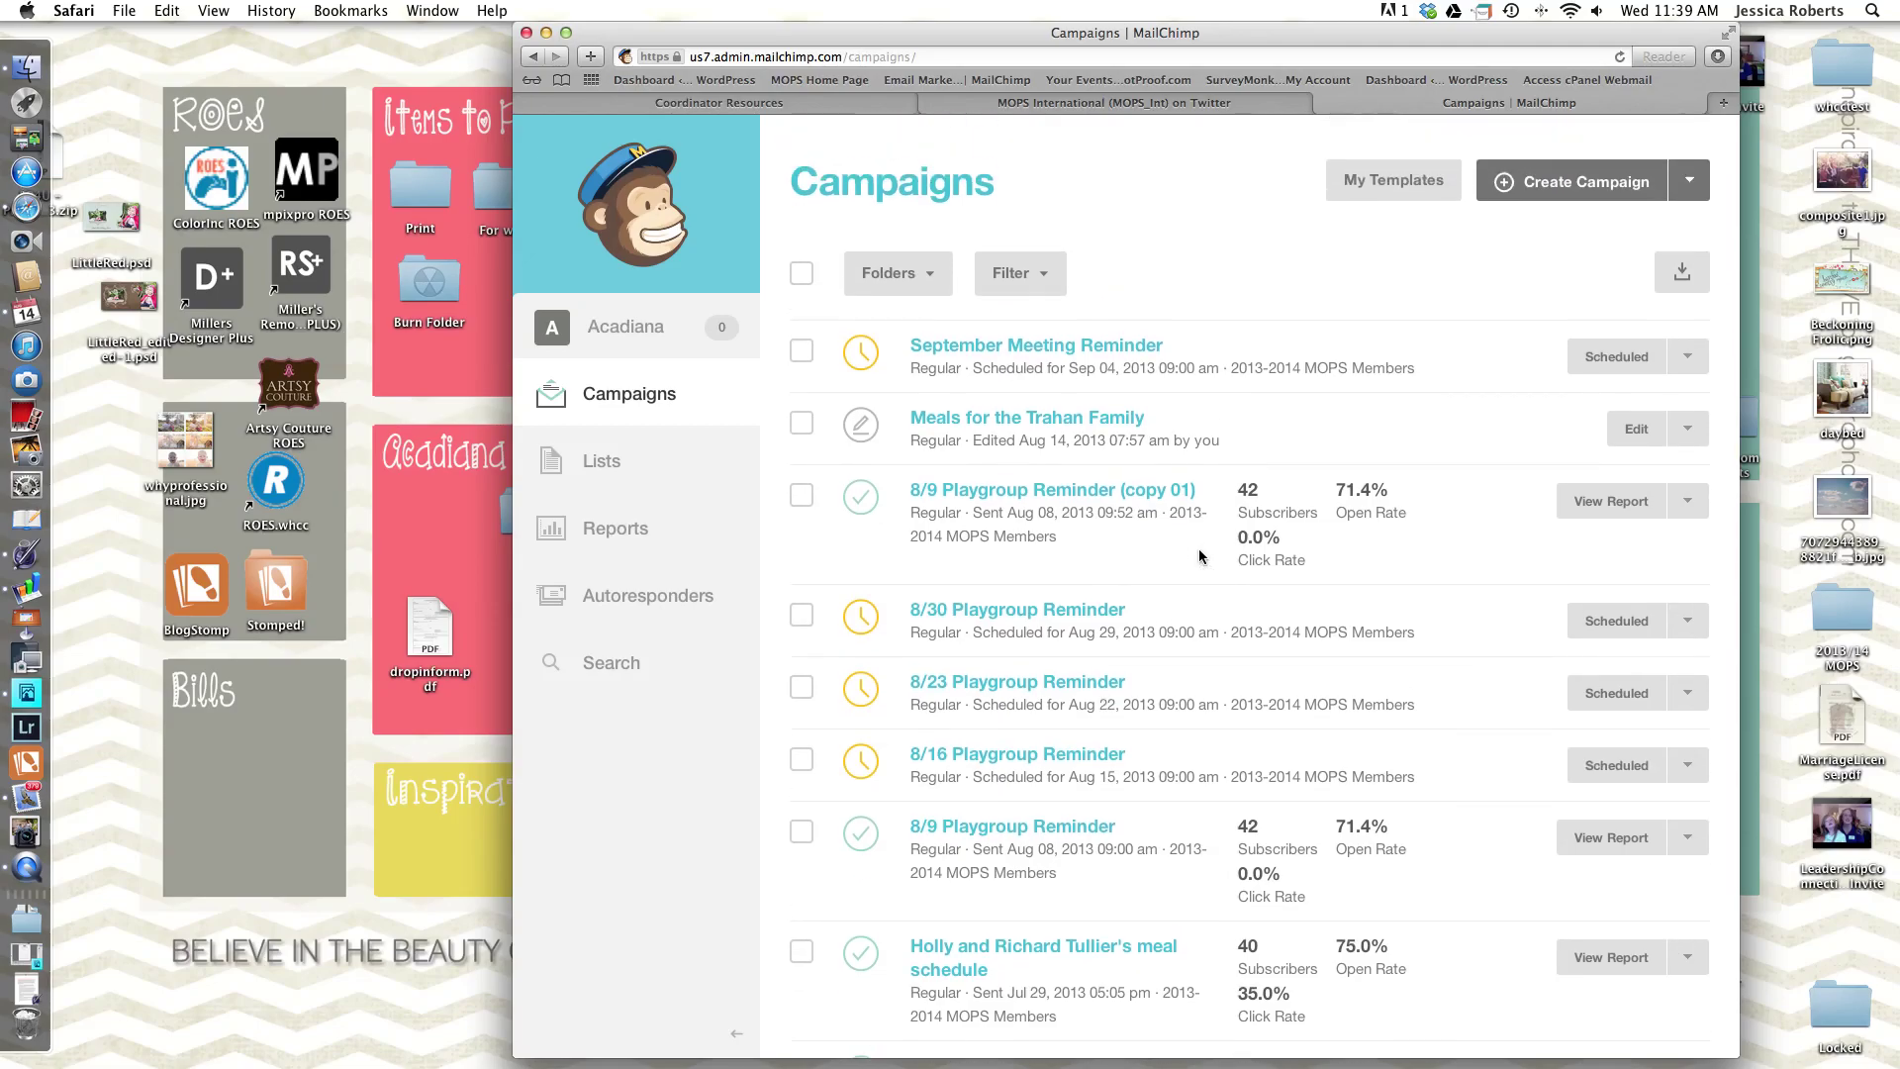